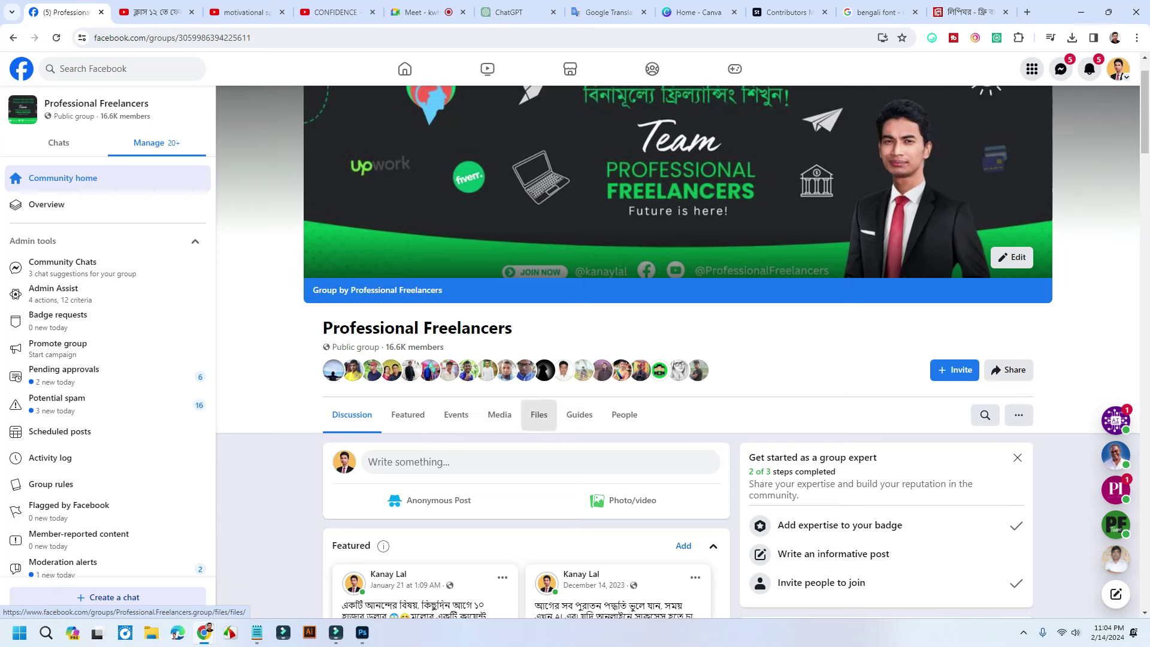
# - Scroll down the Professional Freelancers group page on Facebook
pyautogui.scroll(-1, 539, 359)
pyautogui.scroll(-1, 436, 451)
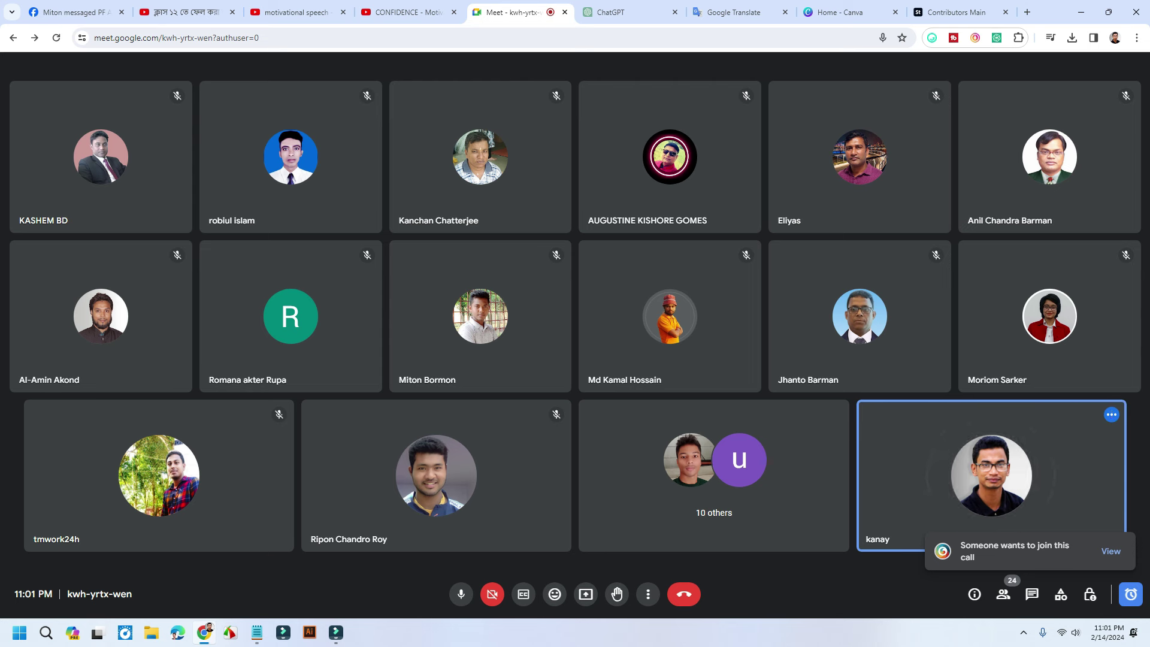
# - Share the entire screen in the Meet call, dismiss the notice, and go to Google Translate
pyautogui.click(586, 593)
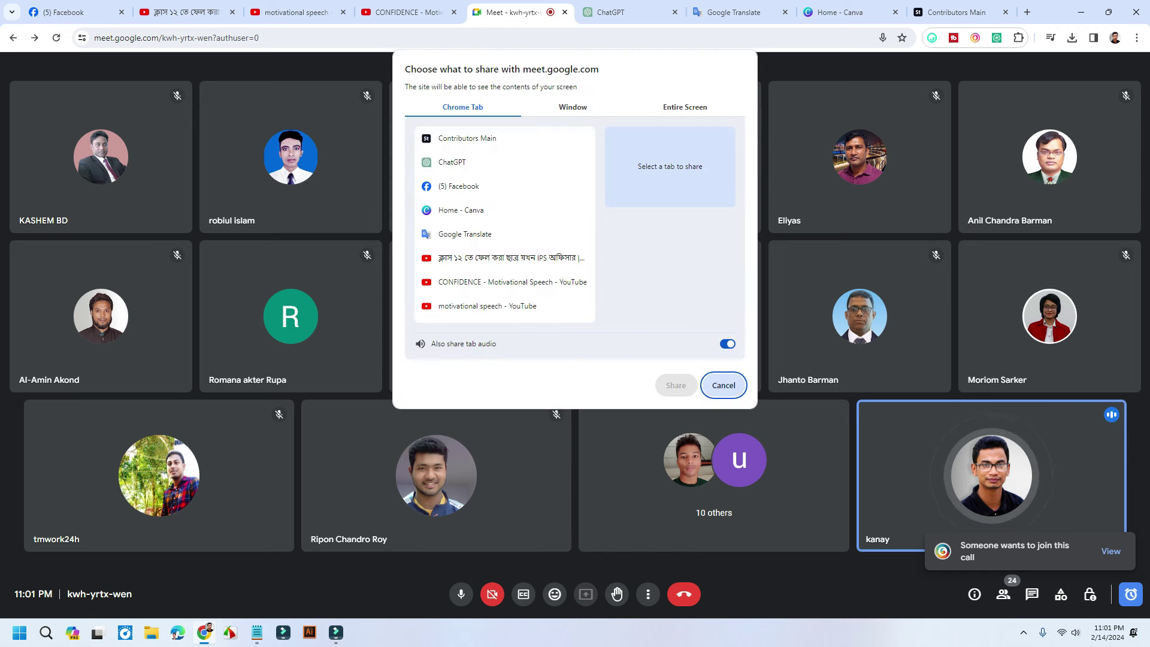
pyautogui.click(685, 107)
pyautogui.click(495, 183)
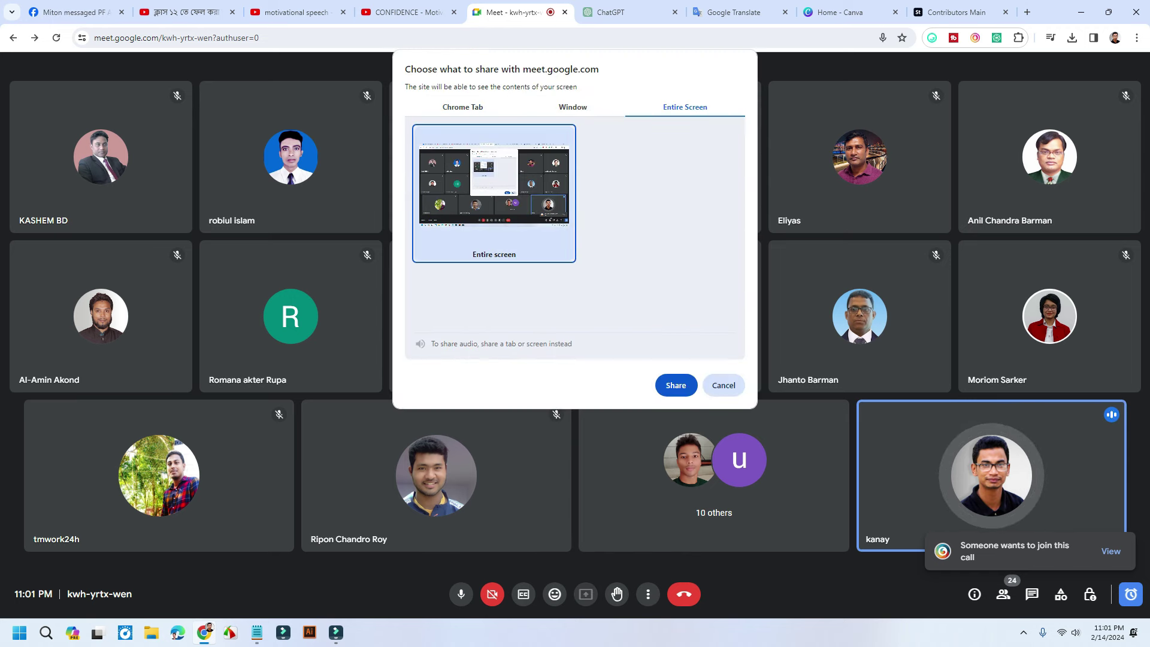
pyautogui.click(676, 386)
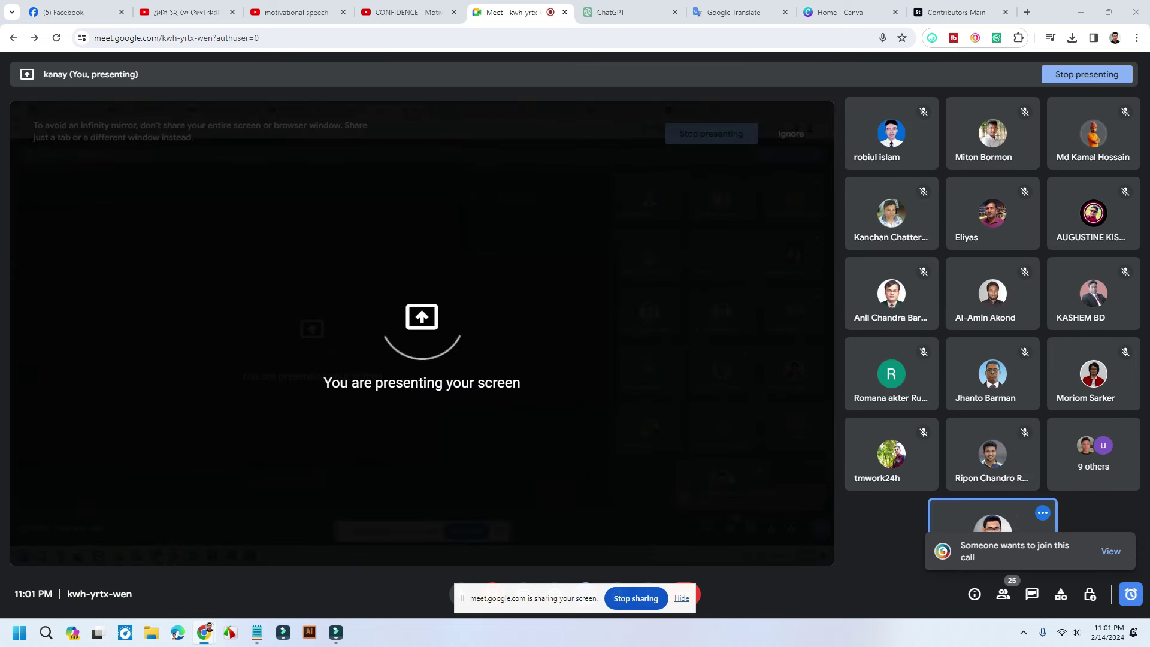
pyautogui.click(682, 597)
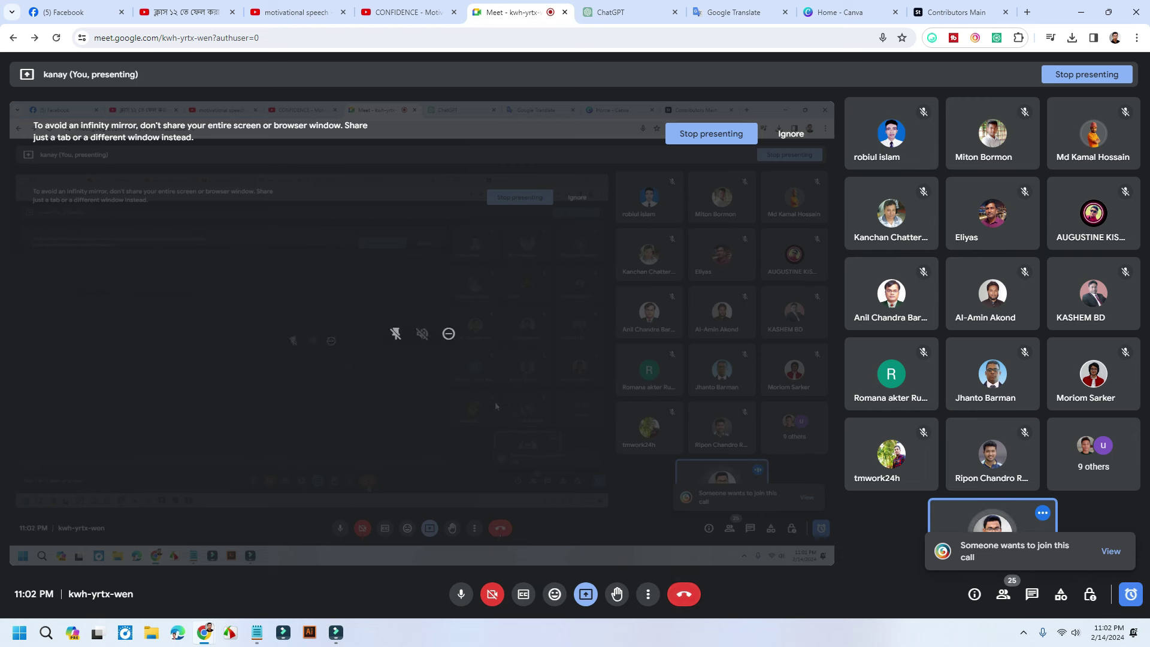
pyautogui.click(732, 14)
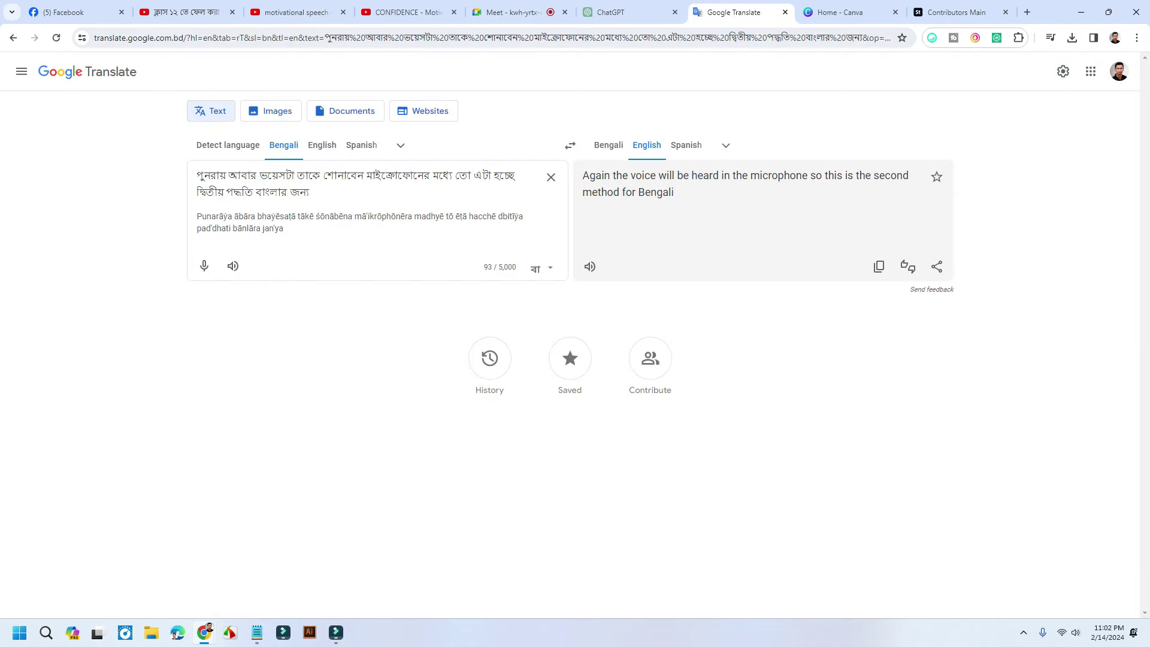
# - Clear the source box and transliterate-type আমার সোনার বাংলা আমি তোমায় ভালোবাসি
pyautogui.click(550, 177)
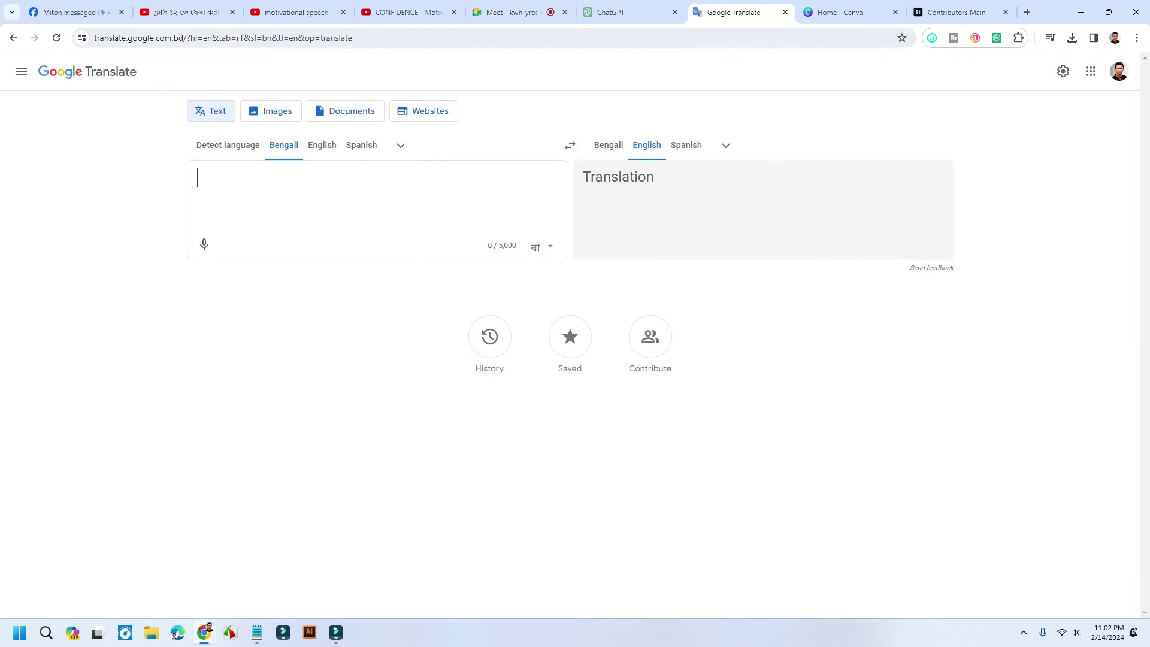
pyautogui.write('amar')
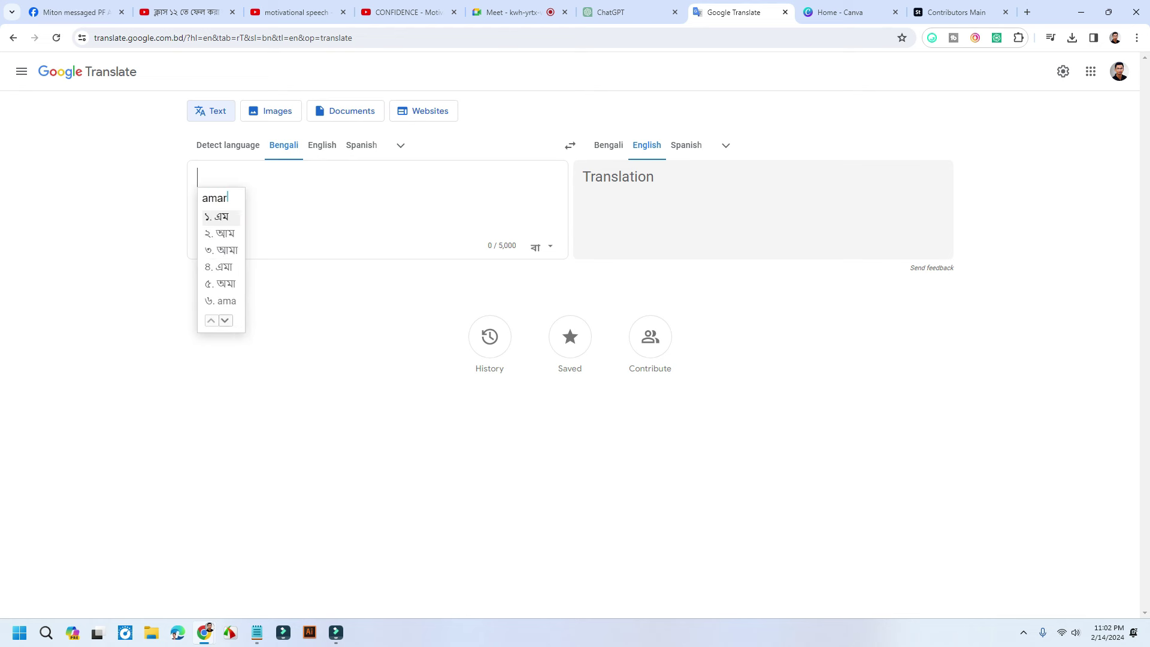
pyautogui.press('space')
pyautogui.write('sonar')
pyautogui.press('space')
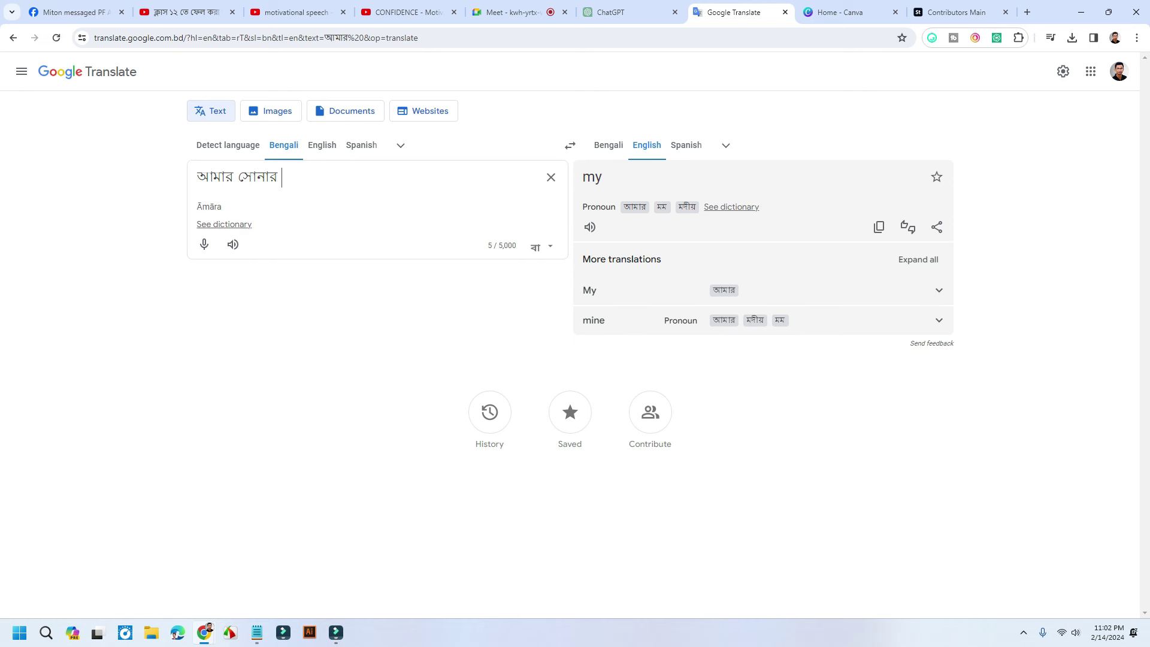
pyautogui.write('bangla')
pyautogui.press('space')
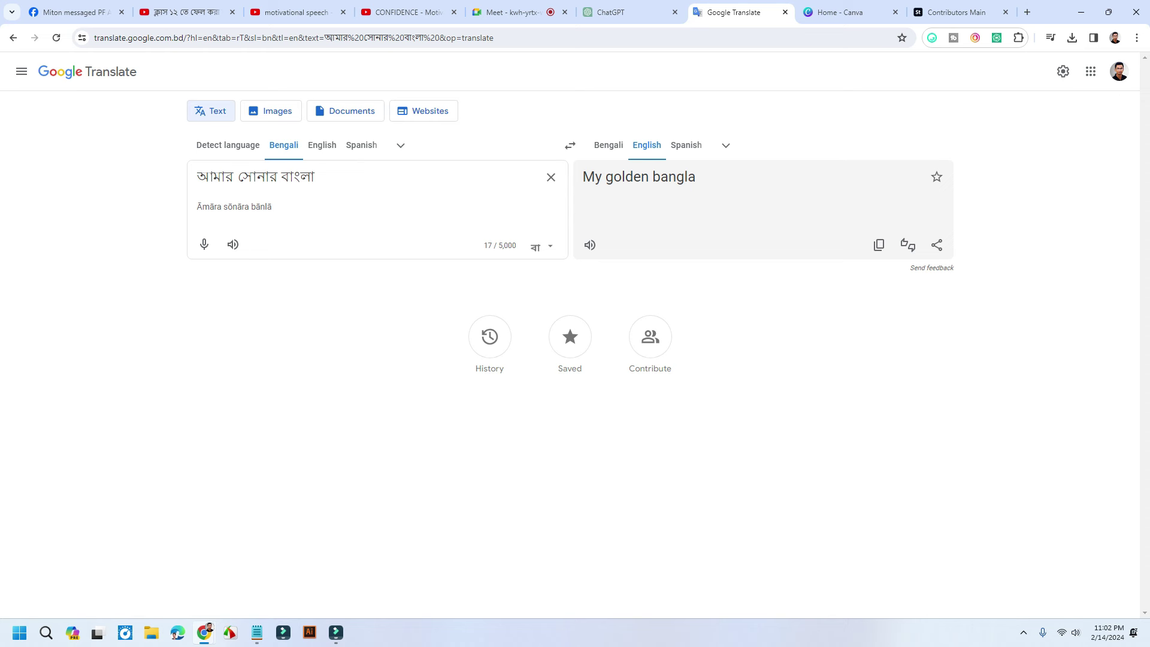
pyautogui.write('ami')
pyautogui.press('space')
pyautogui.write('tomay')
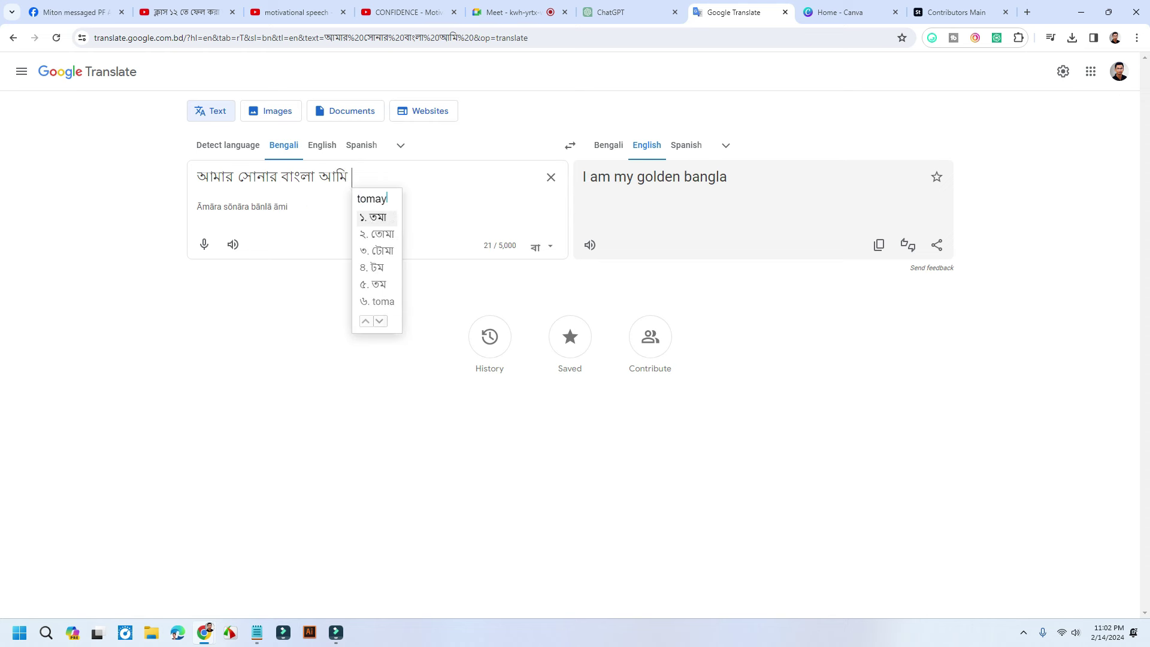
pyautogui.write(' valobasi')
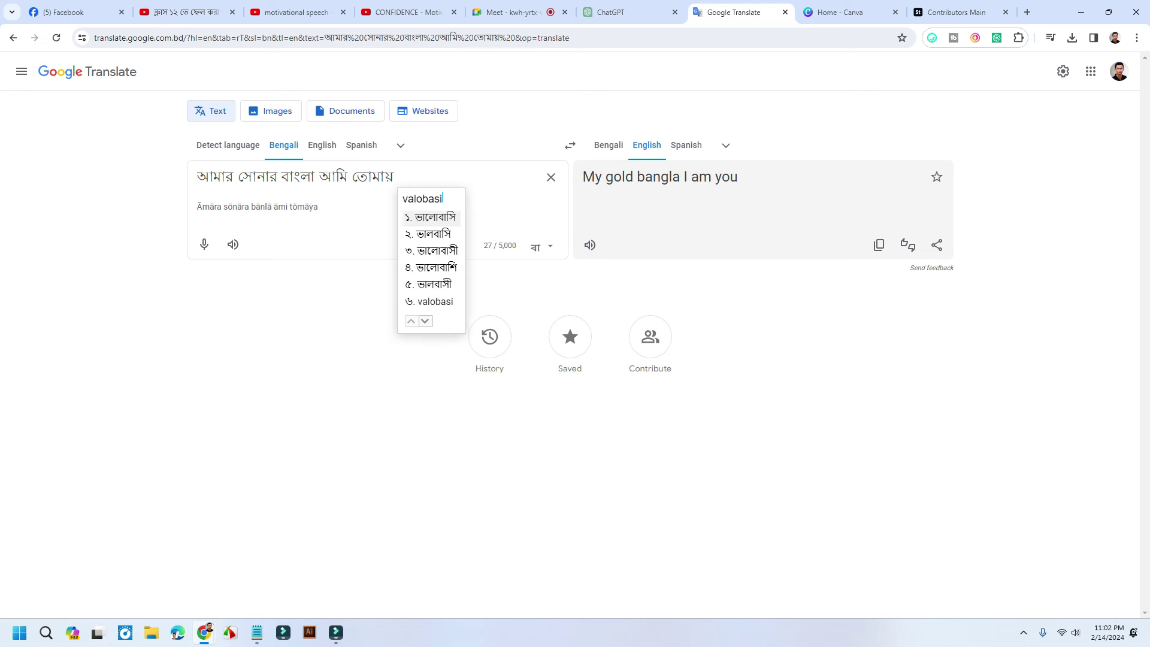
pyautogui.press('space')
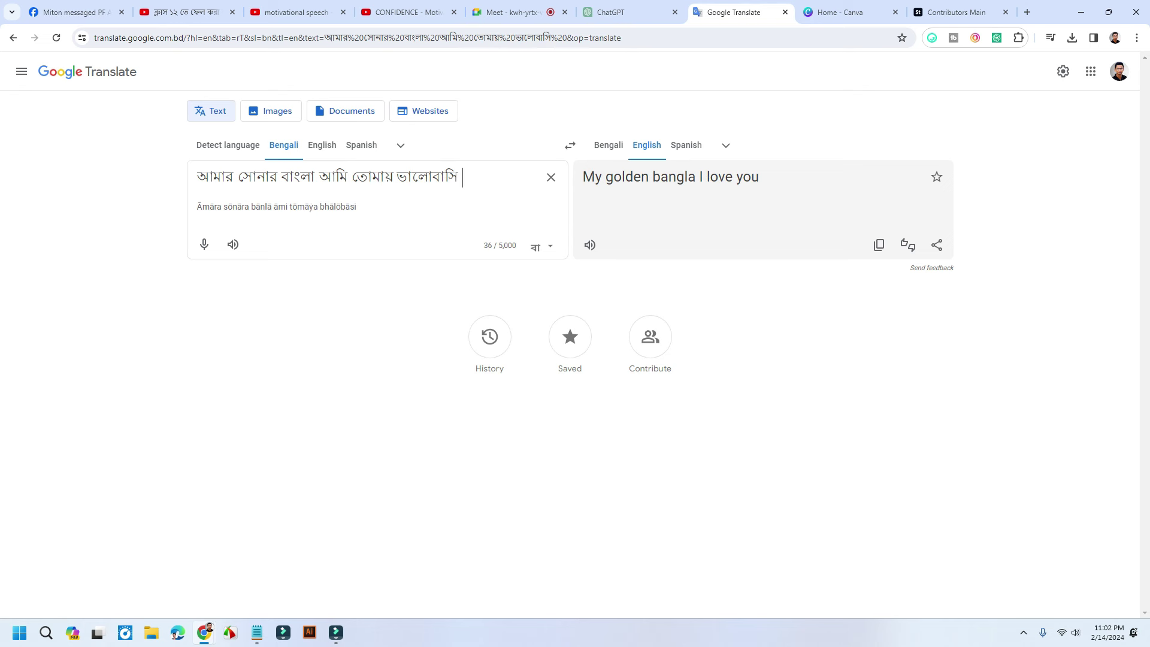
# - Re-enter the sentence by voice dictation, then select and copy the whole Bengali text
pyautogui.hotkey('ctrl', 'shift', 'Left')
pyautogui.hotkey('ctrl', 'shift', 'Left')
pyautogui.hotkey('ctrl', 'shift', 'Left')
pyautogui.hotkey('ctrl', 'shift', 'Left')
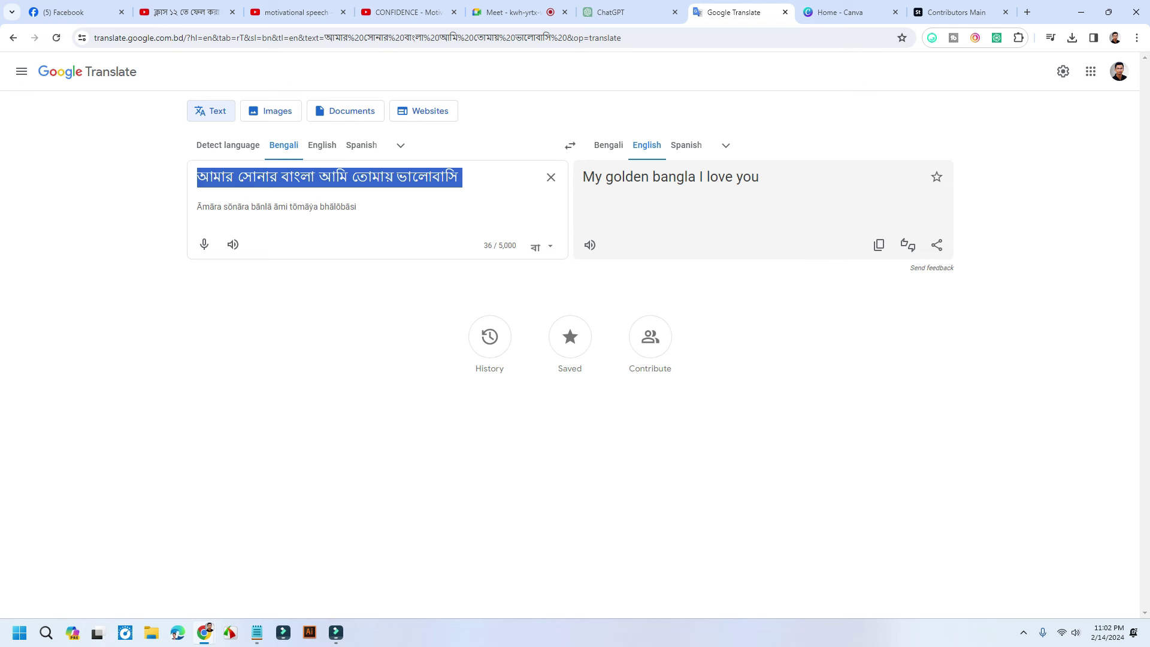
pyautogui.press('BackSpace')
pyautogui.click(204, 245)
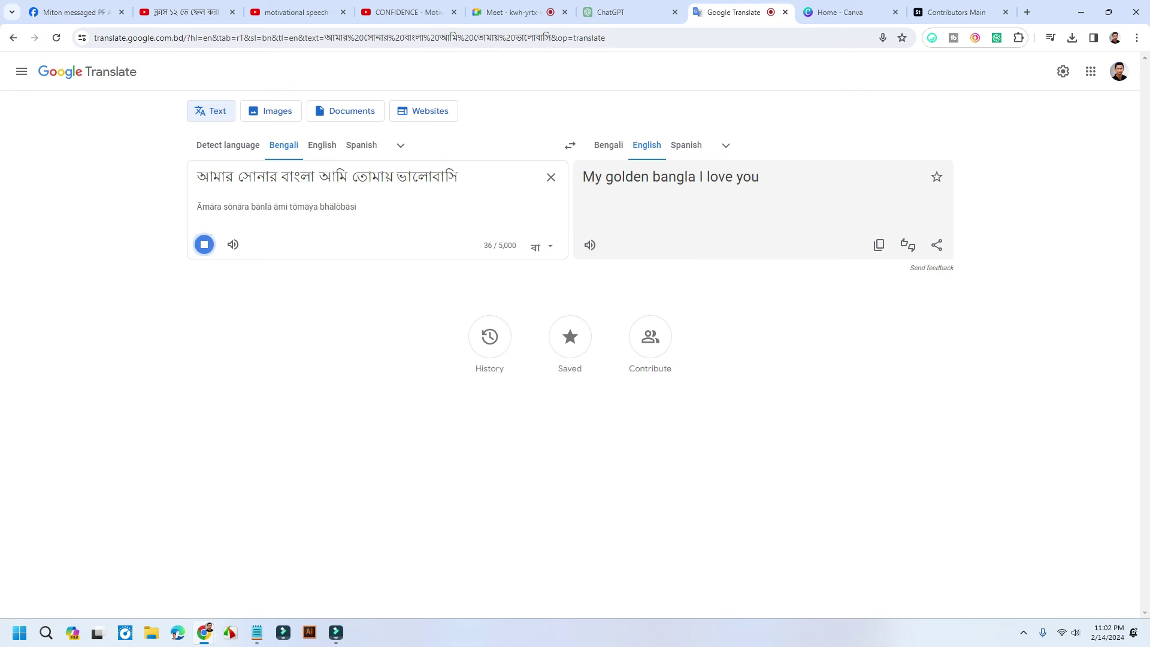
pyautogui.click(204, 244)
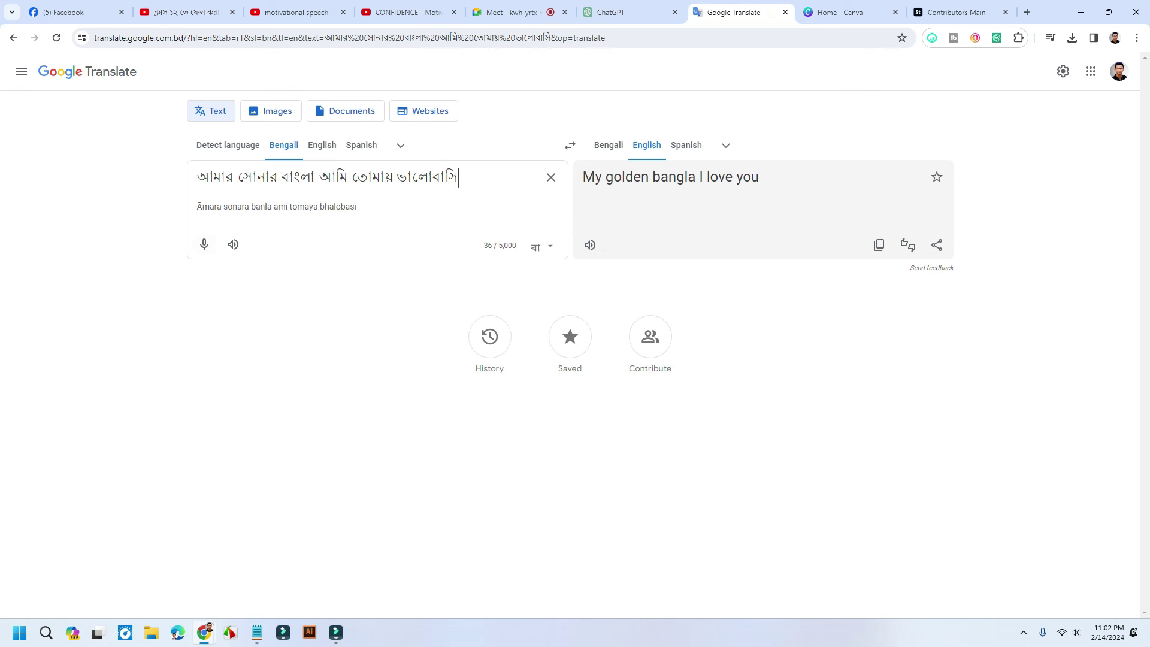
pyautogui.moveTo(458, 177); pyautogui.dragTo(197, 177)
pyautogui.rightClick(307, 170)
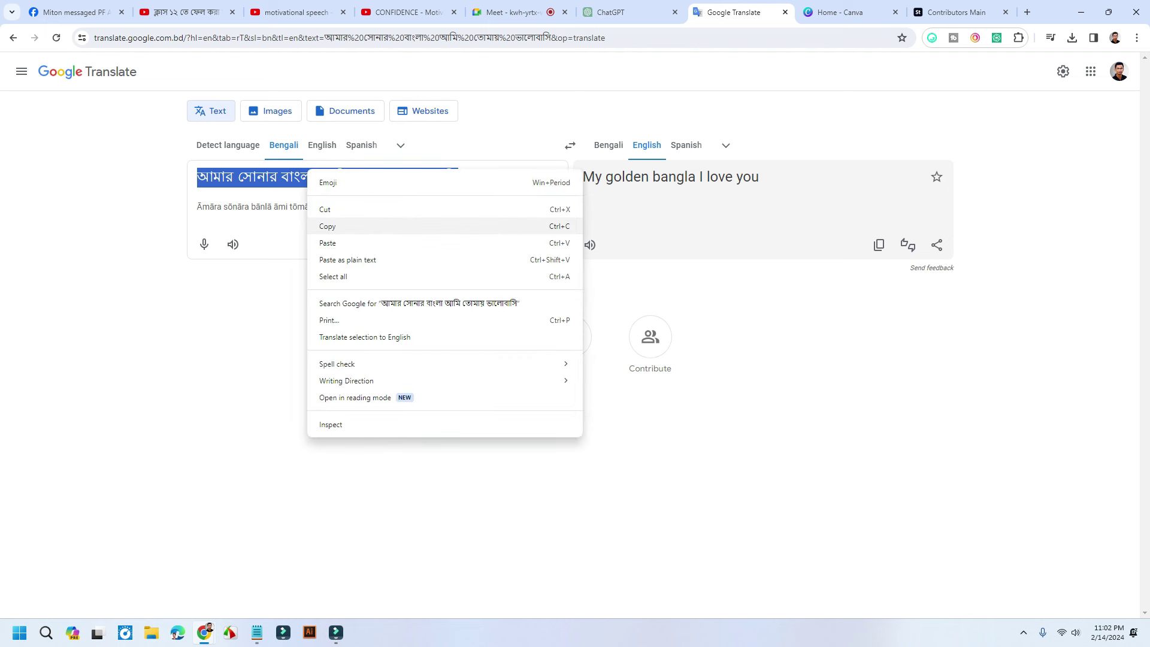
pyautogui.click(327, 225)
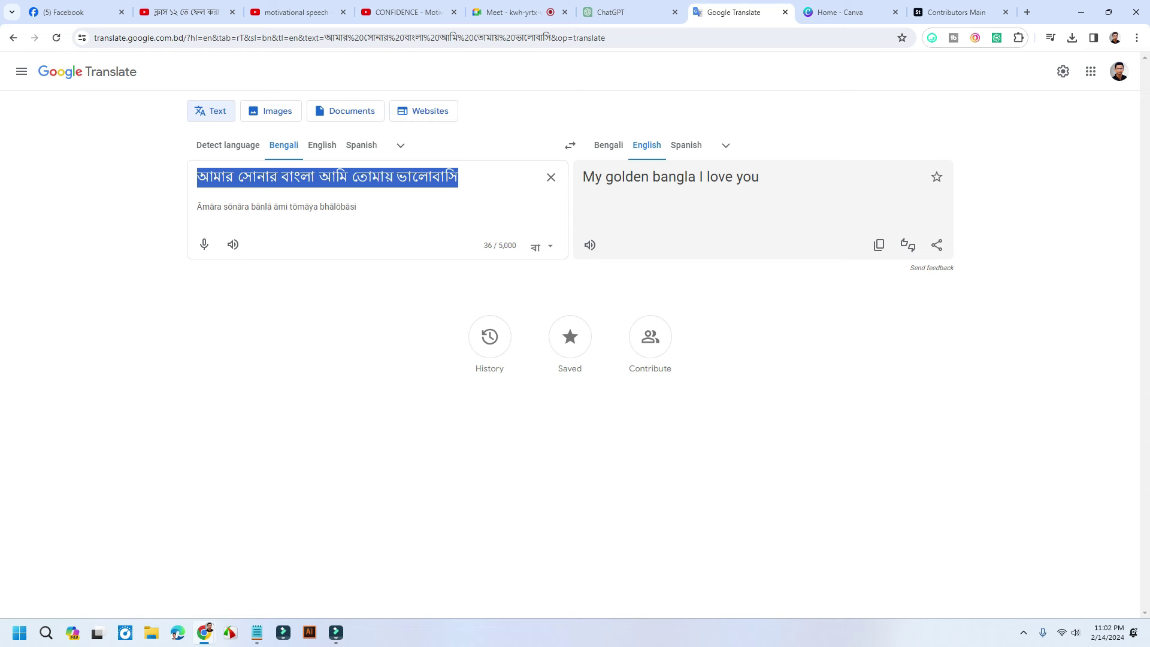
# - Launch Photoshop, create a 1280 × 720 HDV/HDTV 720p document, then minimize Photoshop
pyautogui.press('super')
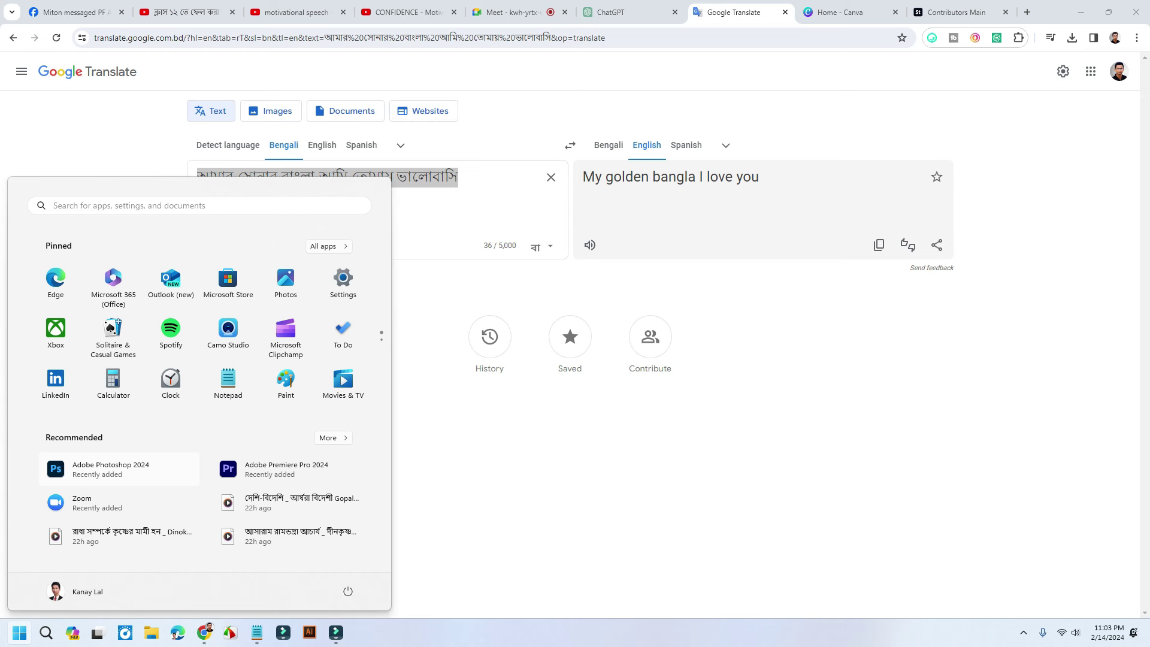
pyautogui.press('super')
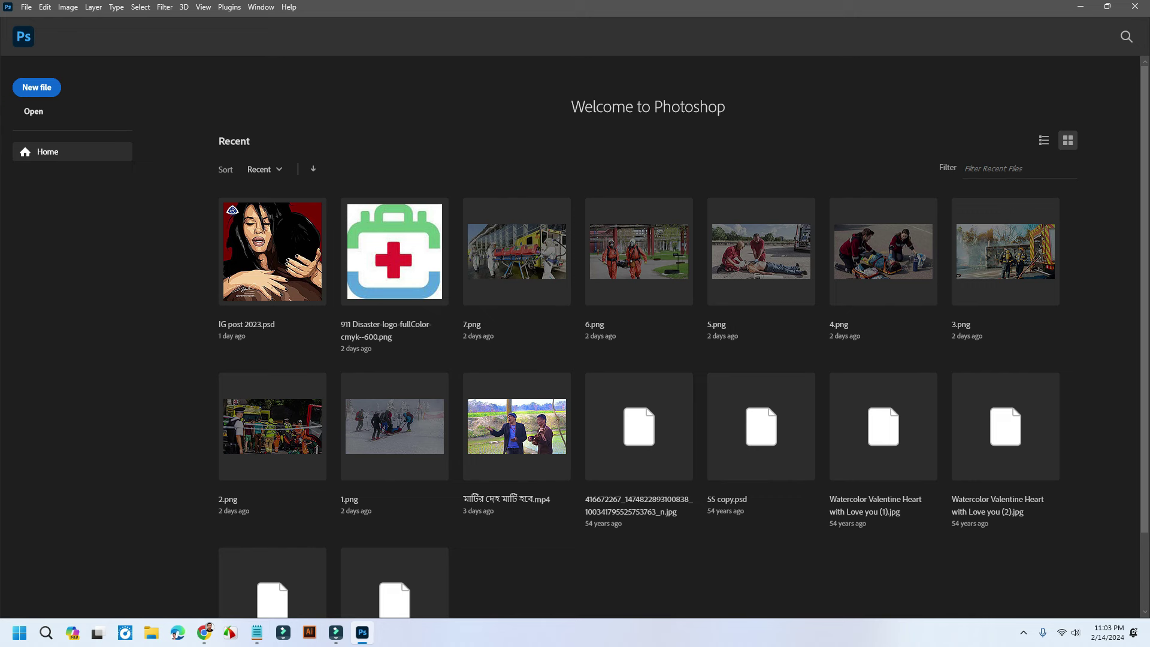
pyautogui.hotkey('ctrl', 'n')
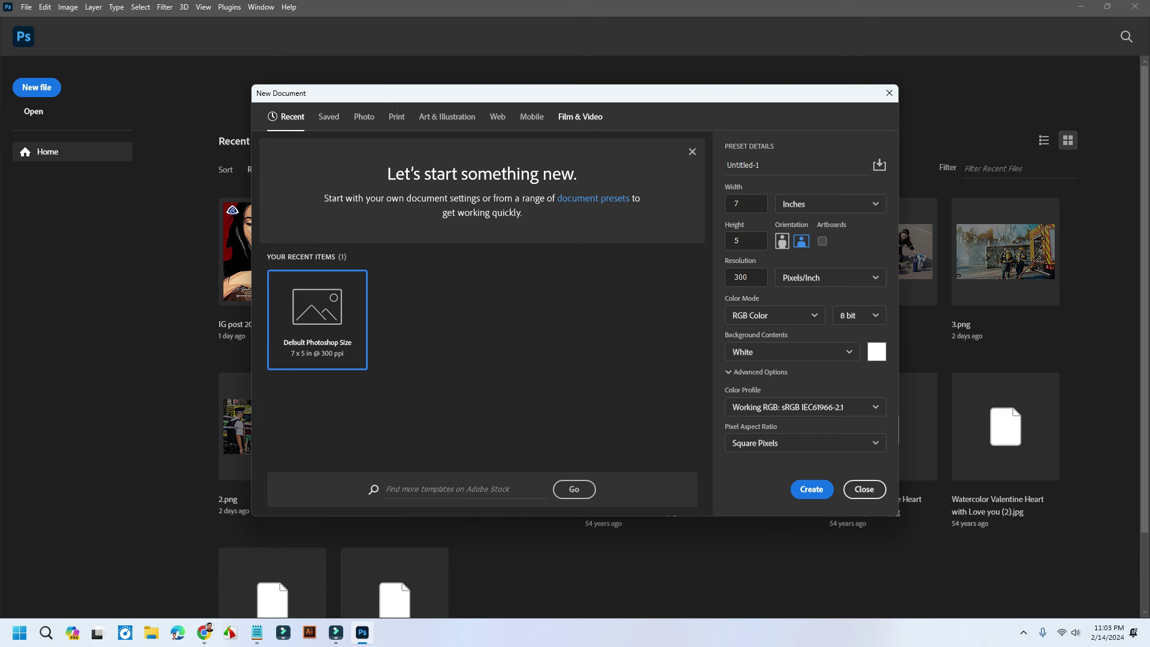
pyautogui.click(580, 116)
pyautogui.click(425, 210)
pyautogui.press('Return')
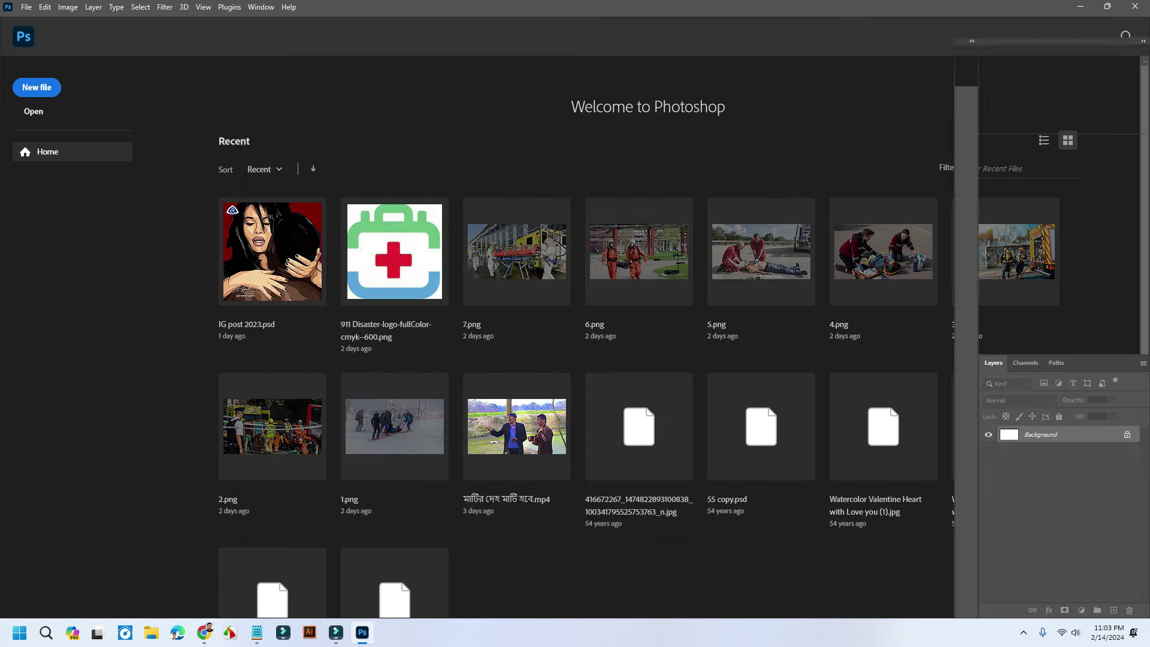
pyautogui.press('v')
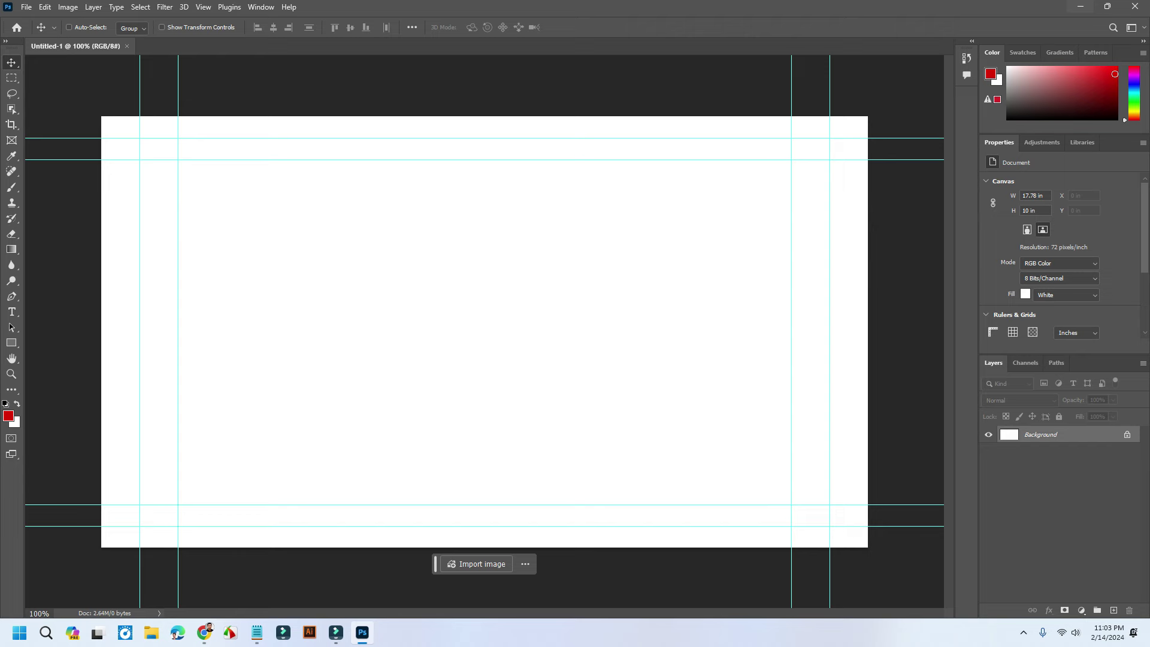
pyautogui.click(1080, 6)
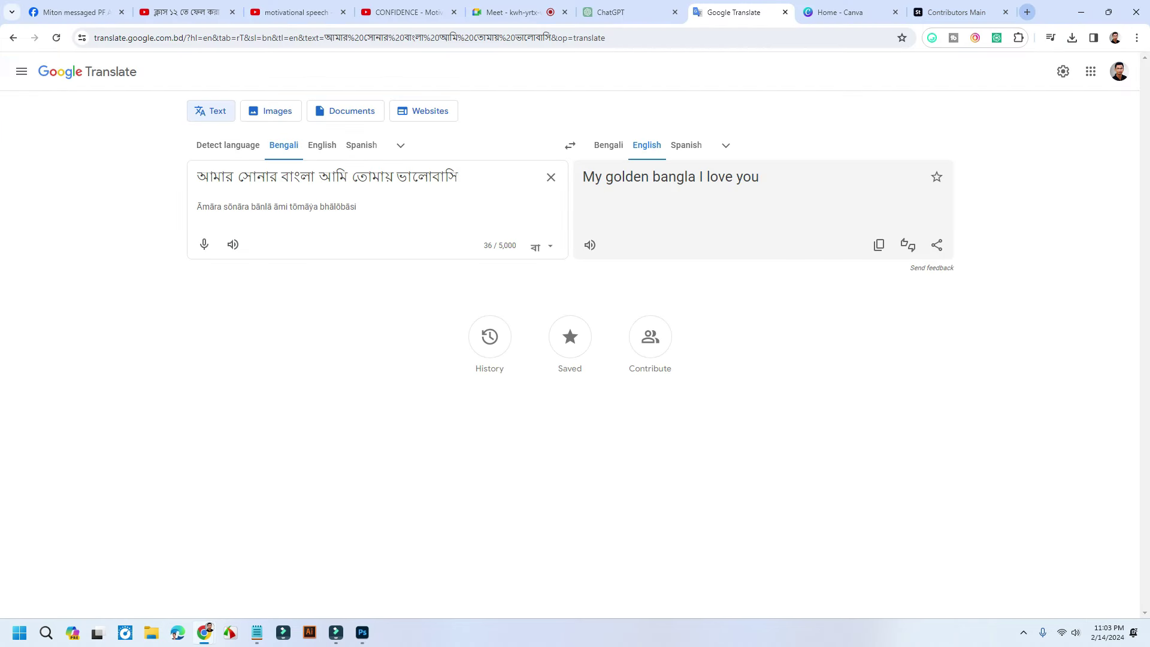
# - Search Google for 'bengali font' in a new browser tab
pyautogui.click(1028, 12)
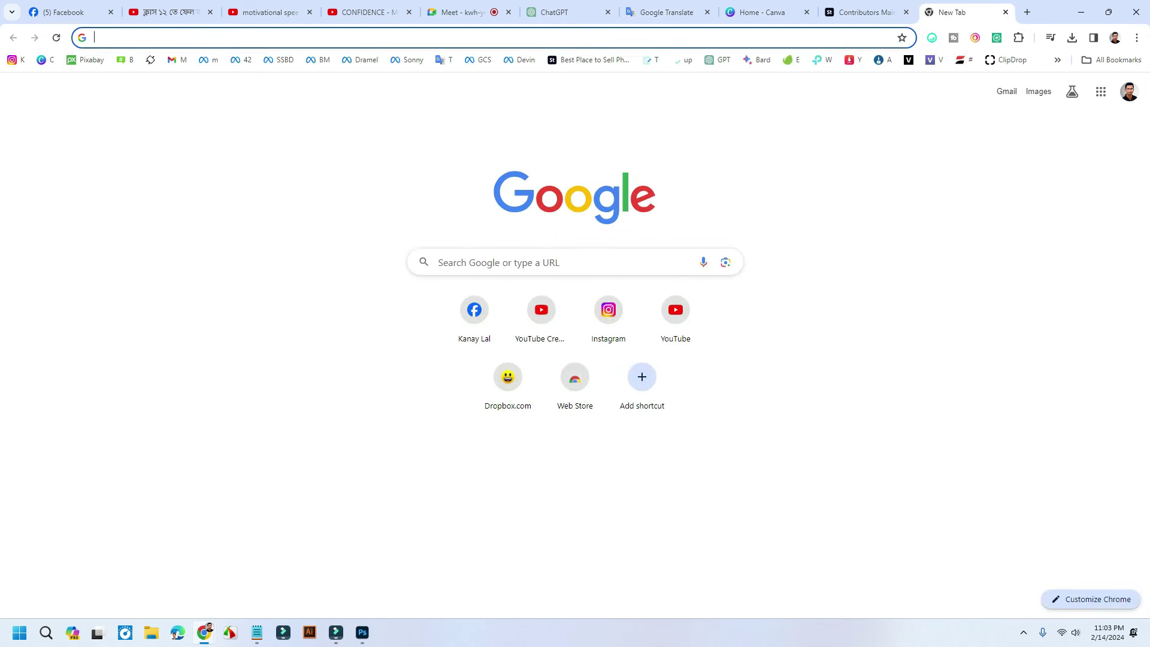
pyautogui.press('Down')
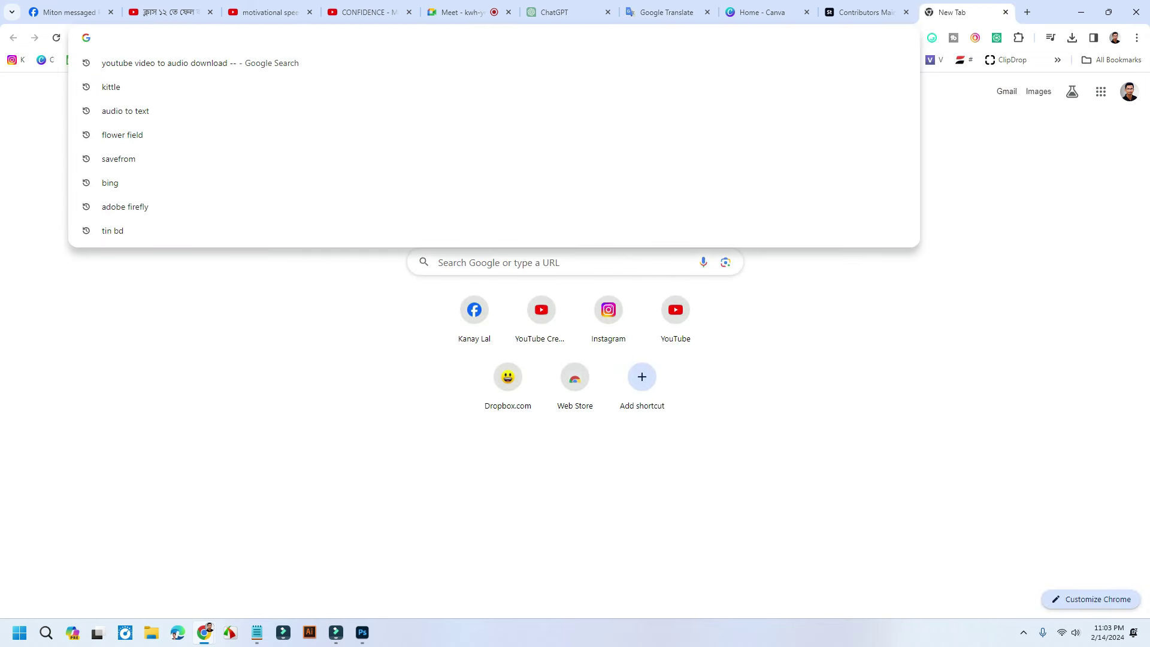
pyautogui.write('benga')
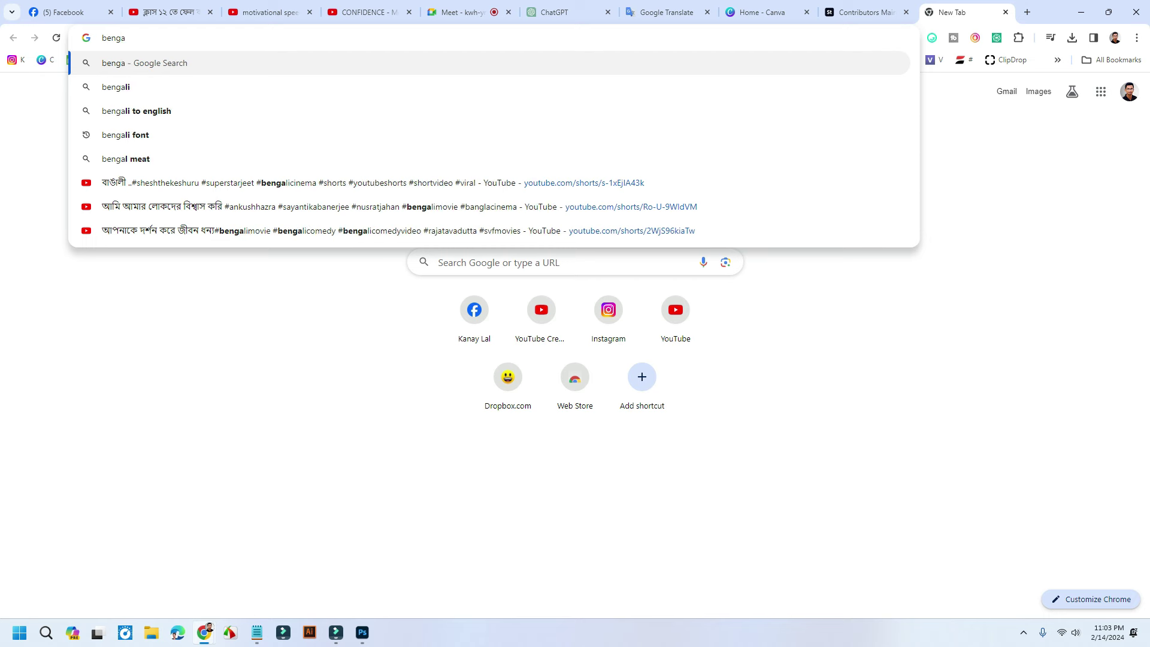
pyautogui.write('li')
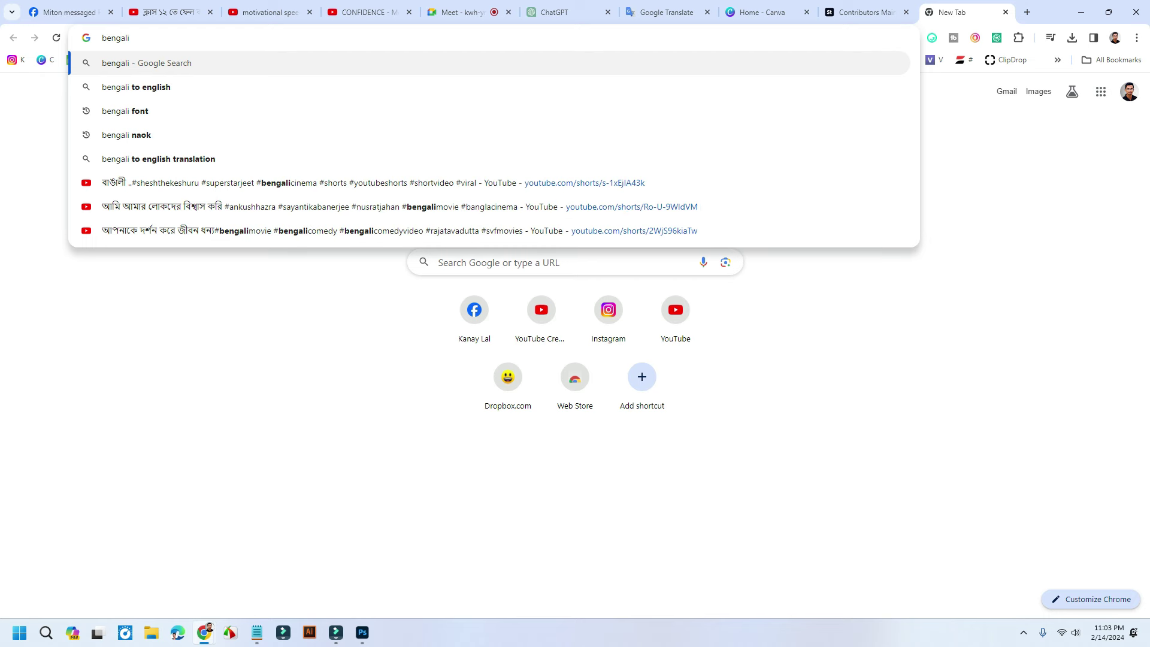
pyautogui.press('Down')
pyautogui.press('Down')
pyautogui.press('Down')
pyautogui.press('Up')
pyautogui.press('Return')
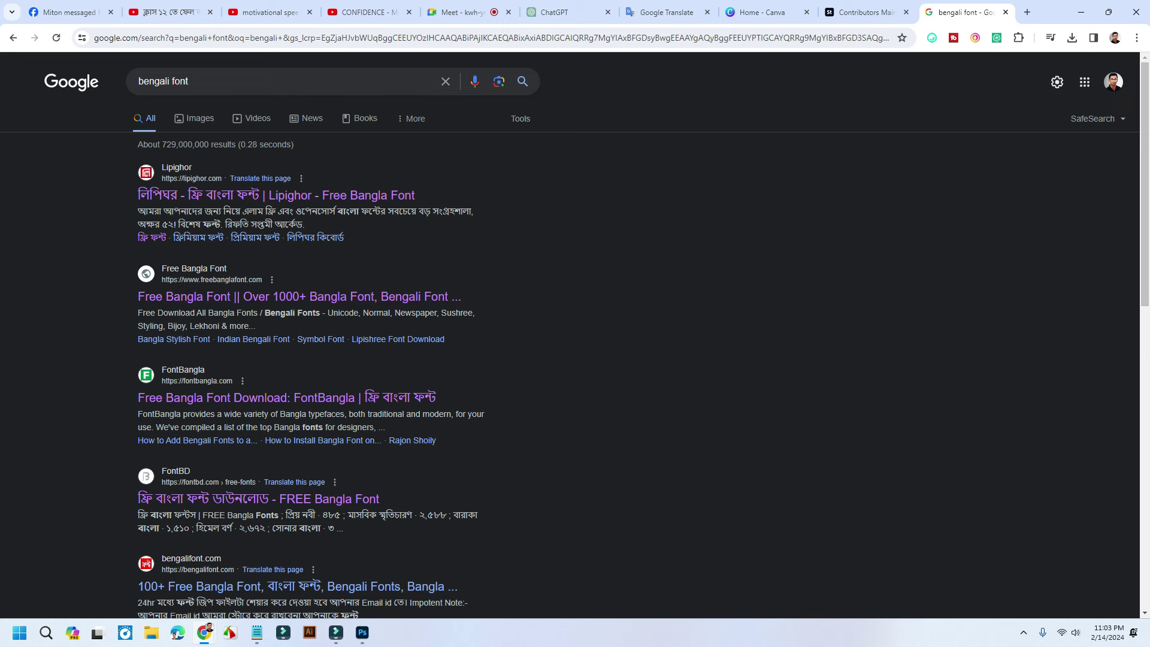
# - Open the Lipighor result from the search in a new tab and view it
pyautogui.scroll(-4, 575, 335)
pyautogui.scroll(-2, 575, 336)
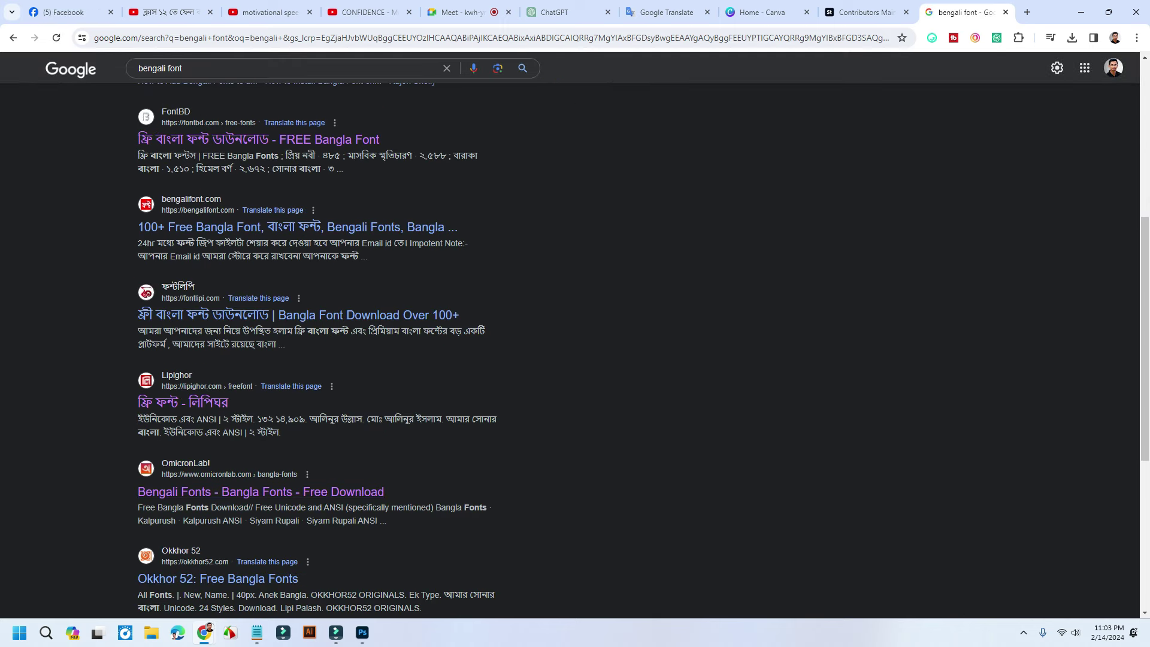
pyautogui.scroll(5, 575, 336)
pyautogui.scroll(1, 287, 298)
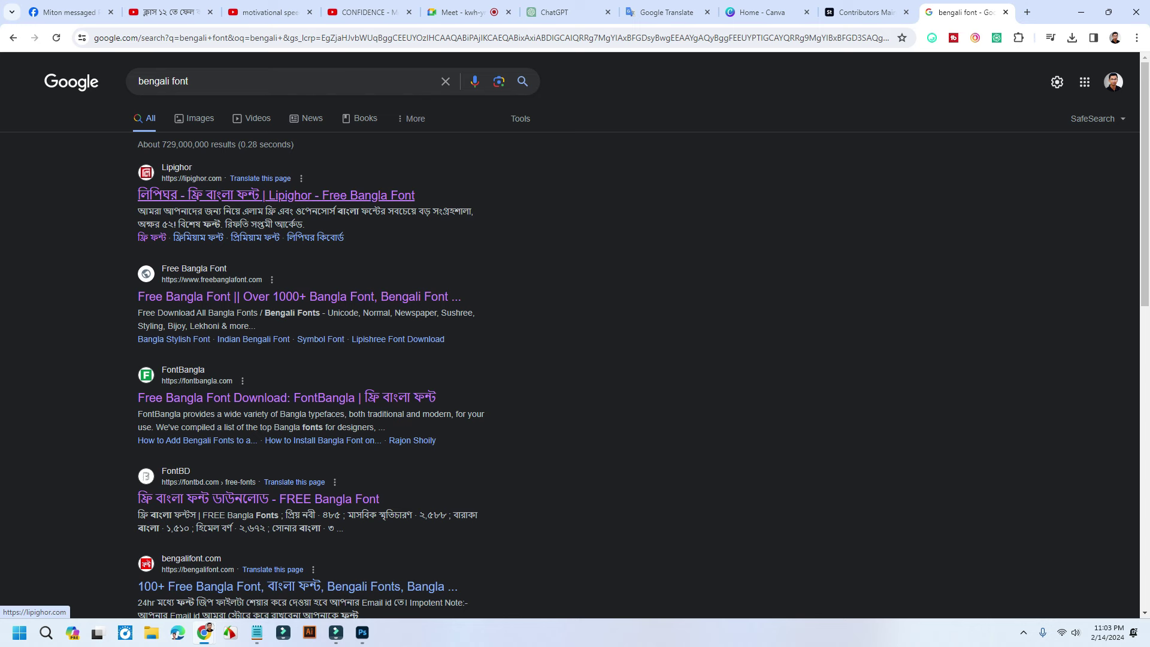
pyautogui.scroll(-1, 287, 395)
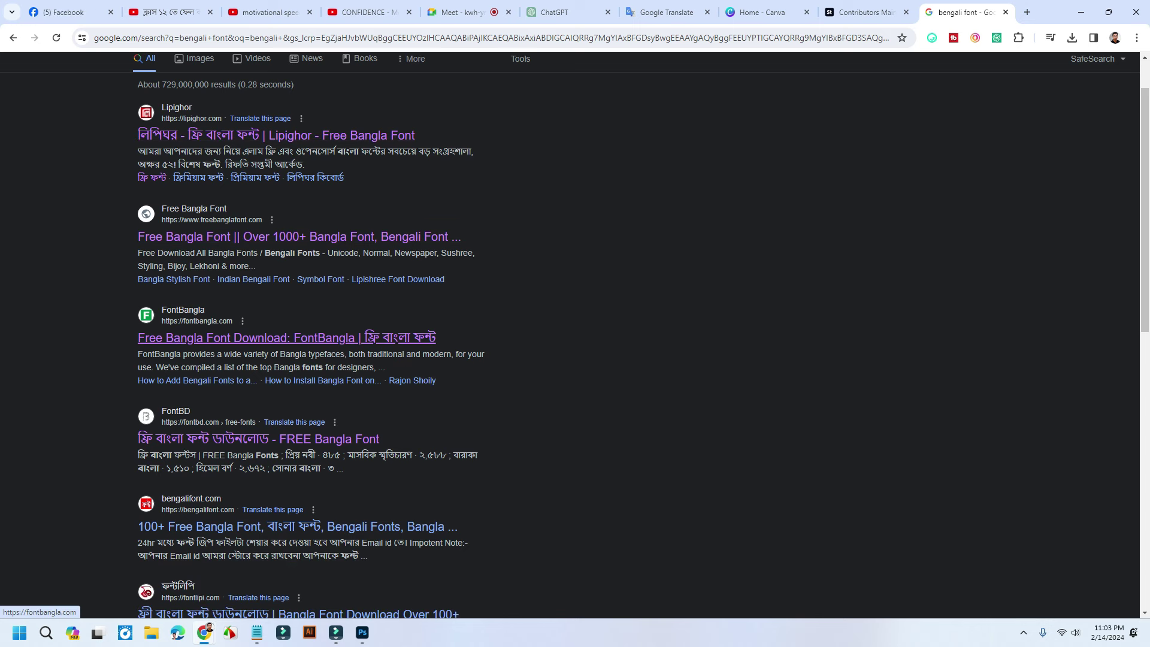
pyautogui.scroll(-3, 287, 335)
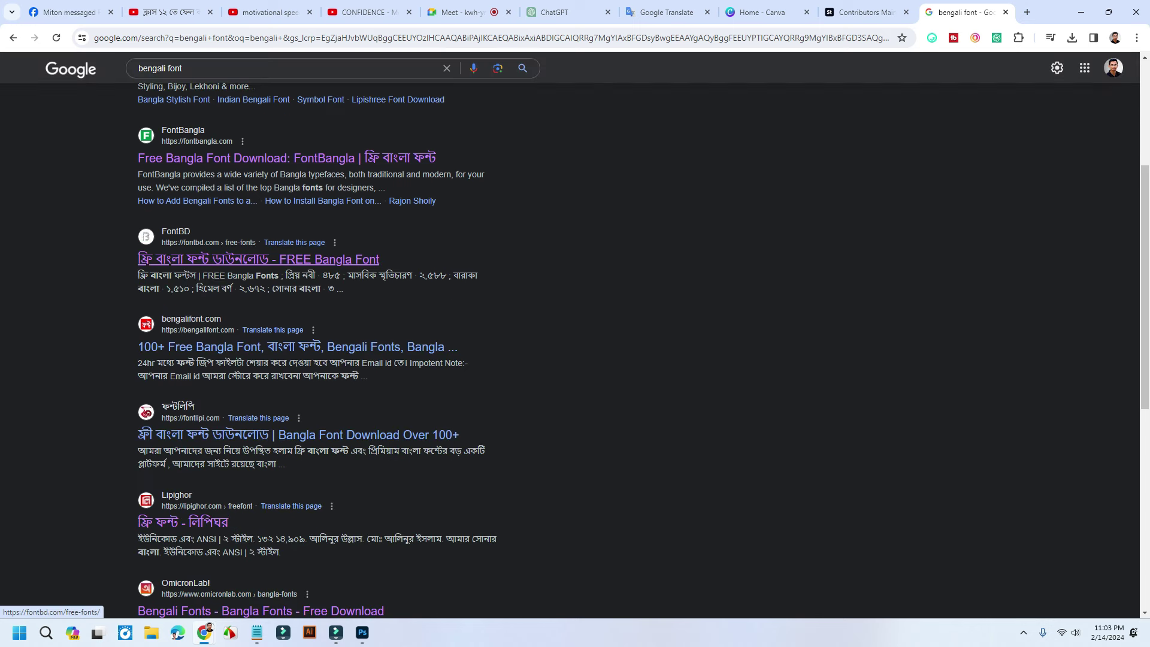
pyautogui.scroll(-1, 198, 437)
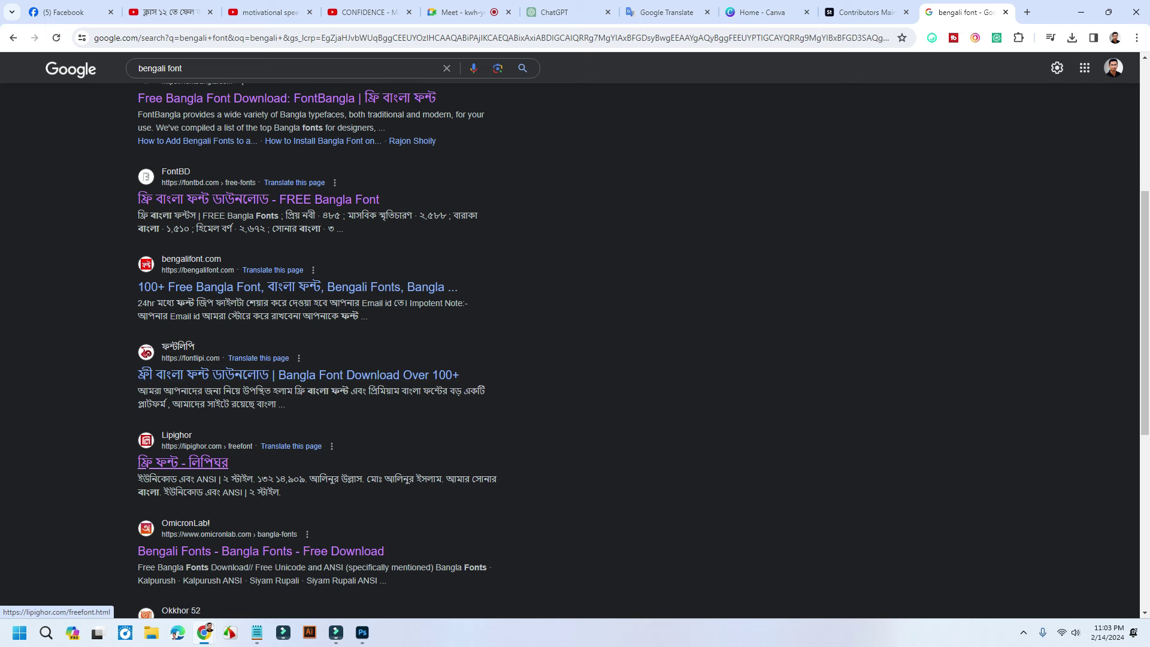
pyautogui.scroll(-2, 179, 435)
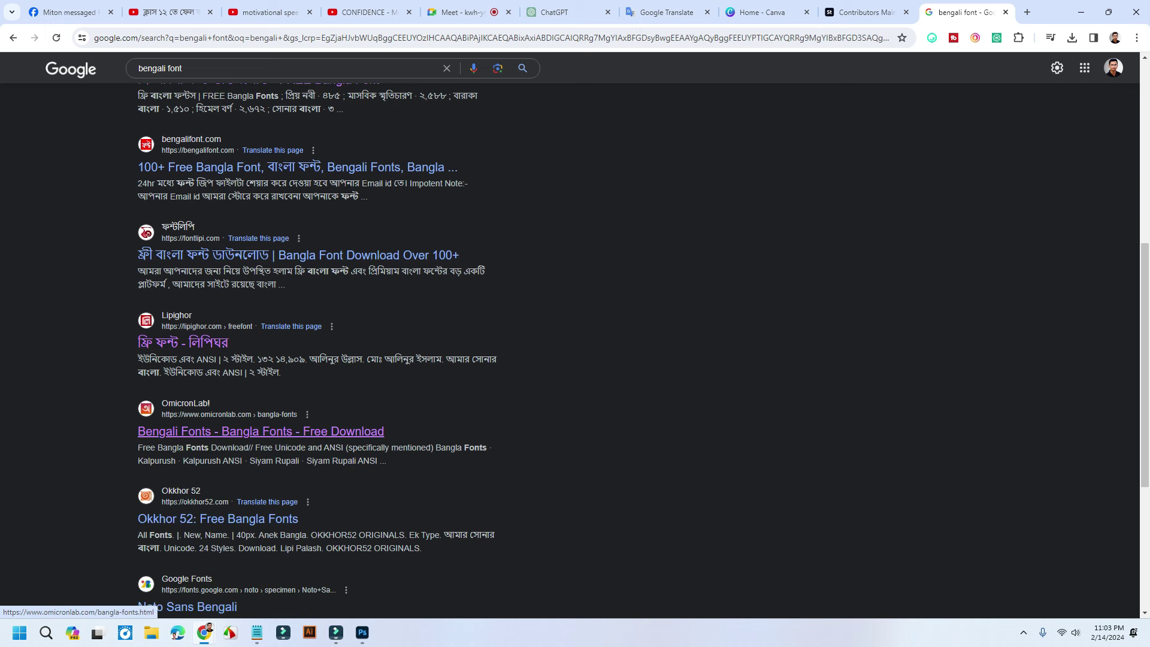
pyautogui.scroll(-2, 239, 419)
pyautogui.scroll(8, 239, 420)
pyautogui.scroll(1, 240, 419)
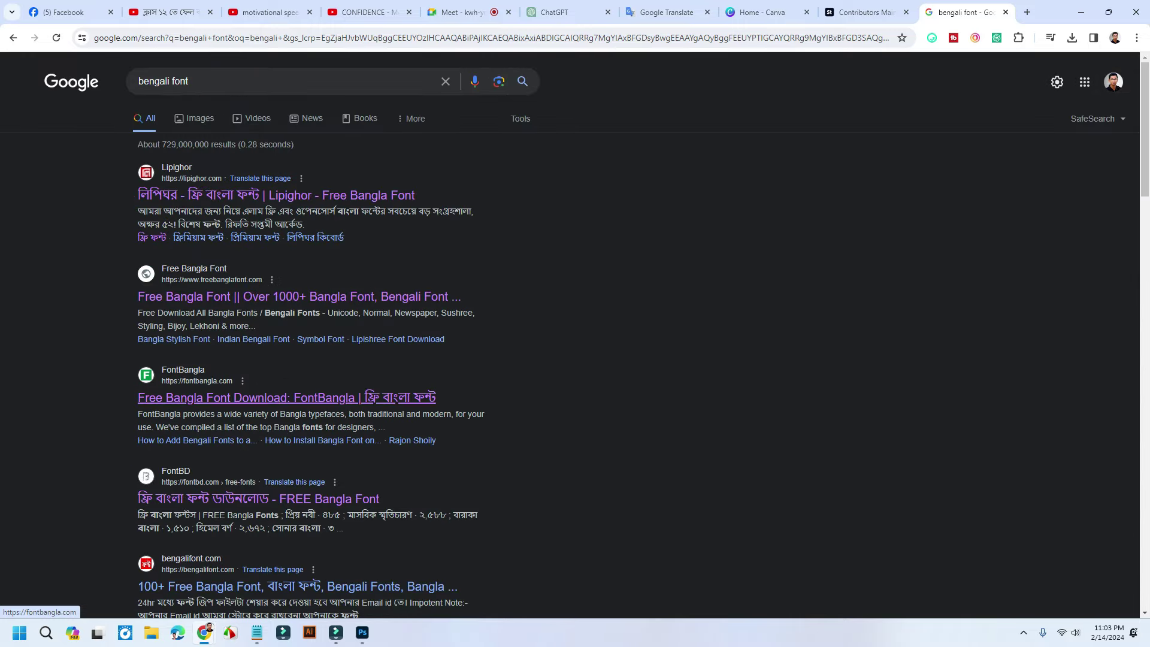
pyautogui.rightClick(251, 197)
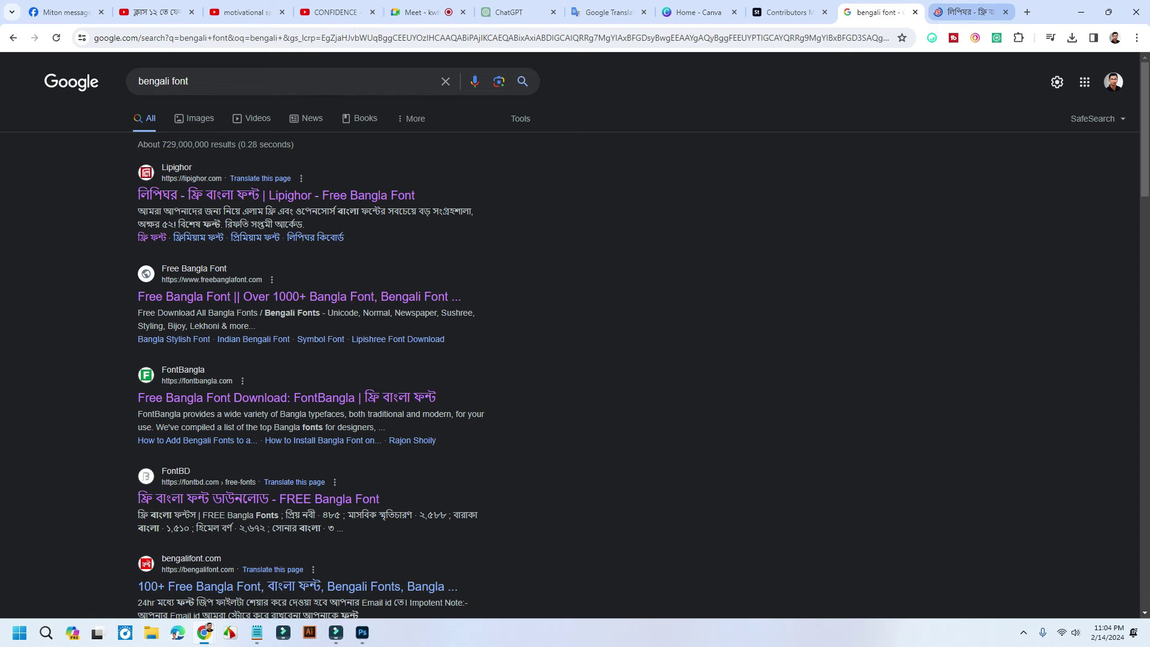
pyautogui.click(971, 12)
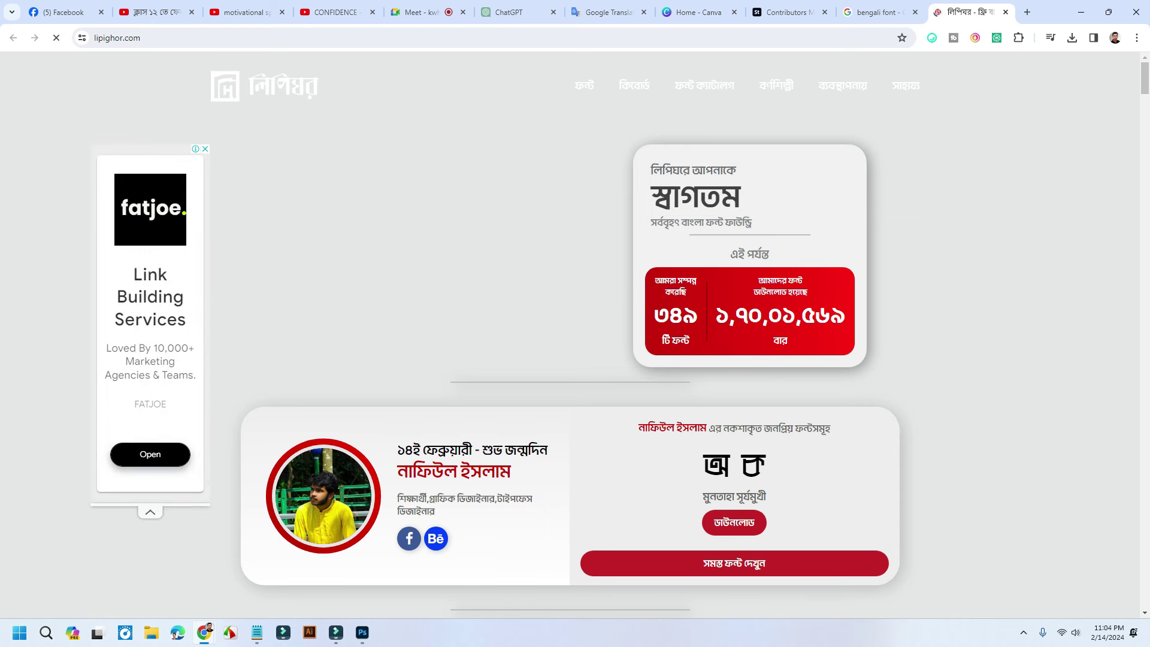
pyautogui.scroll(-3, 575, 335)
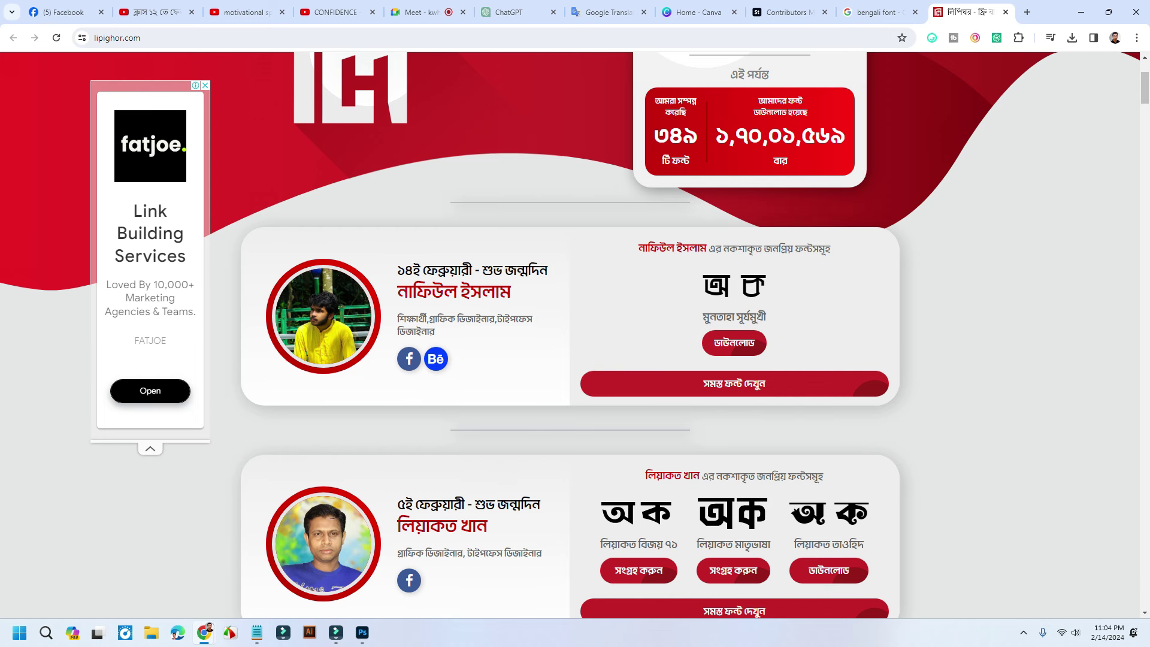
pyautogui.scroll(2, 575, 336)
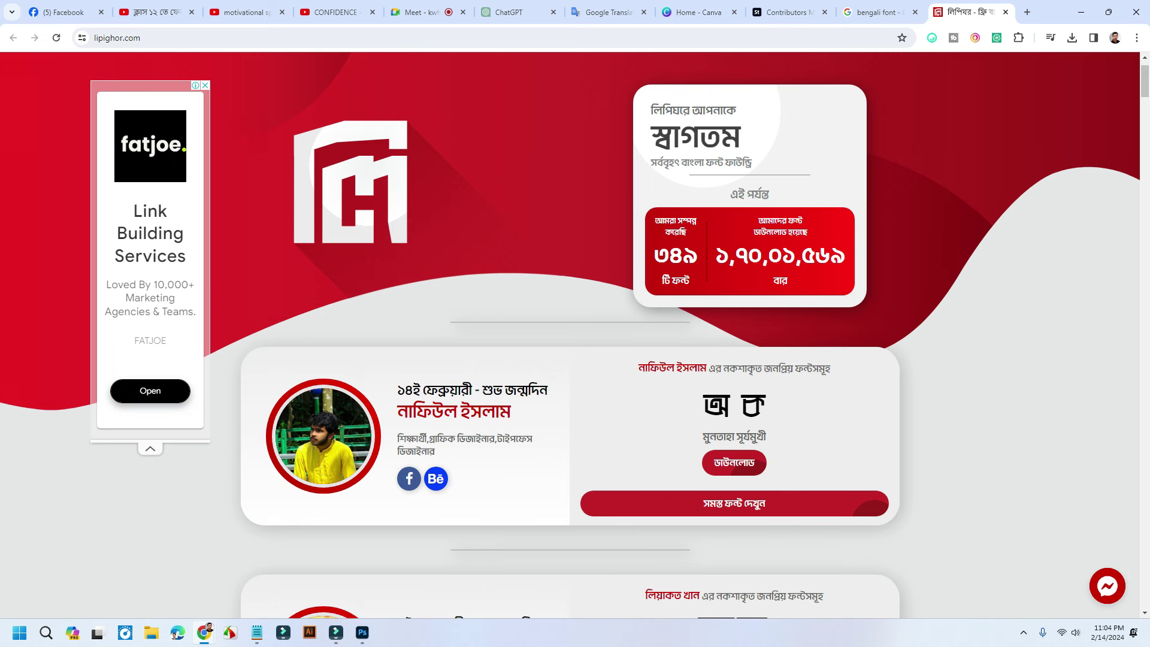
# - On Facebook, close the photo viewer and find the Professional Freelancers group by searching 'pr'
pyautogui.click(63, 12)
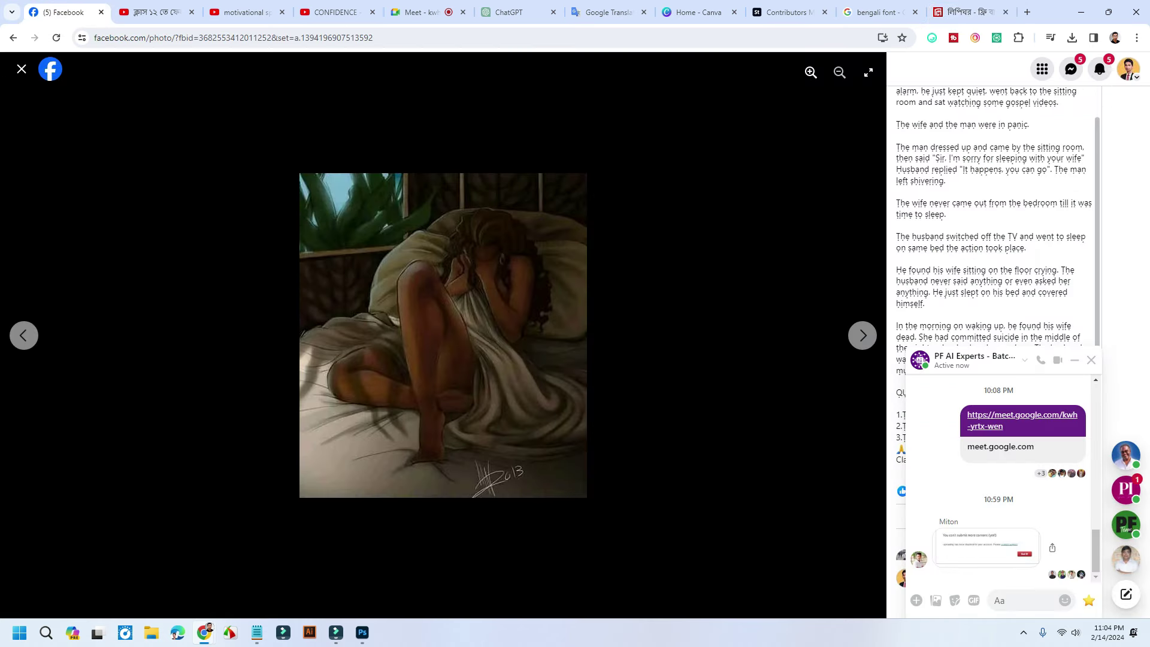
pyautogui.click(21, 69)
pyautogui.click(90, 68)
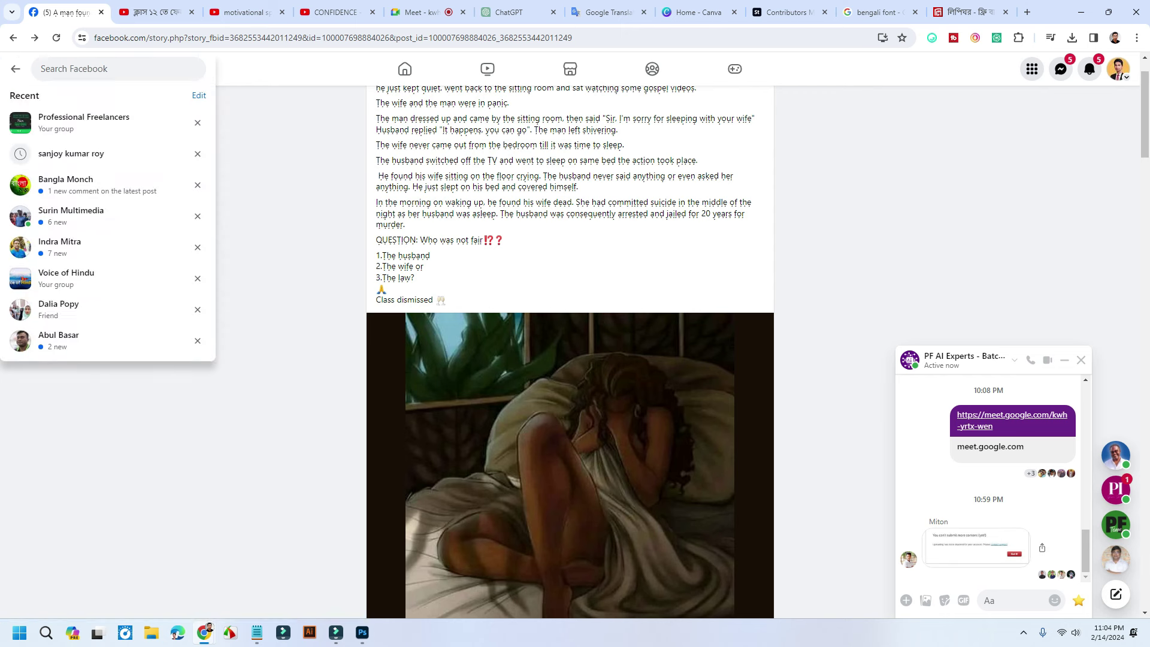
pyautogui.write('p')
pyautogui.press('BackSpace')
pyautogui.write('pr')
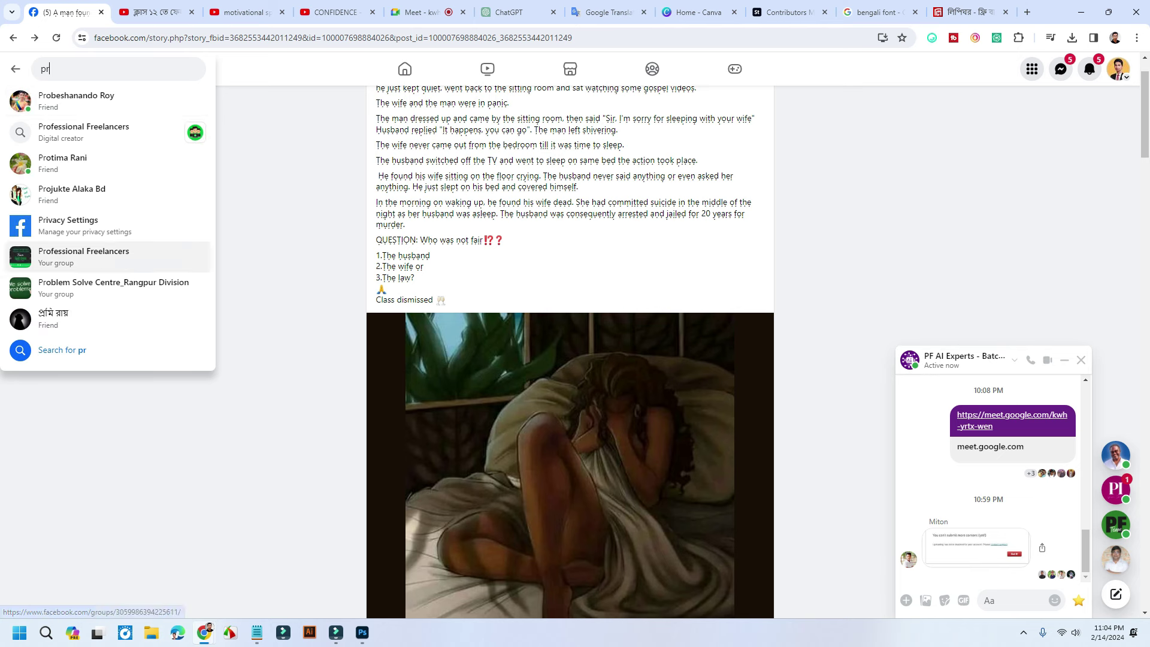
pyautogui.click(83, 256)
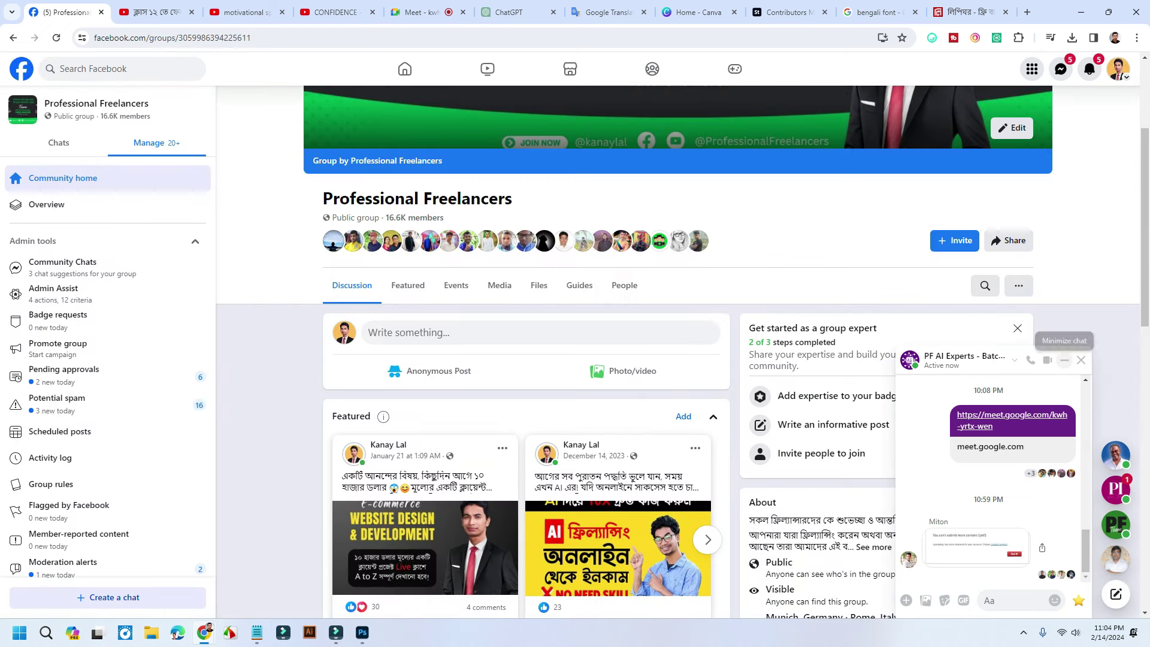
# - Minimize the group chat and show the group's Files list
pyautogui.click(1065, 360)
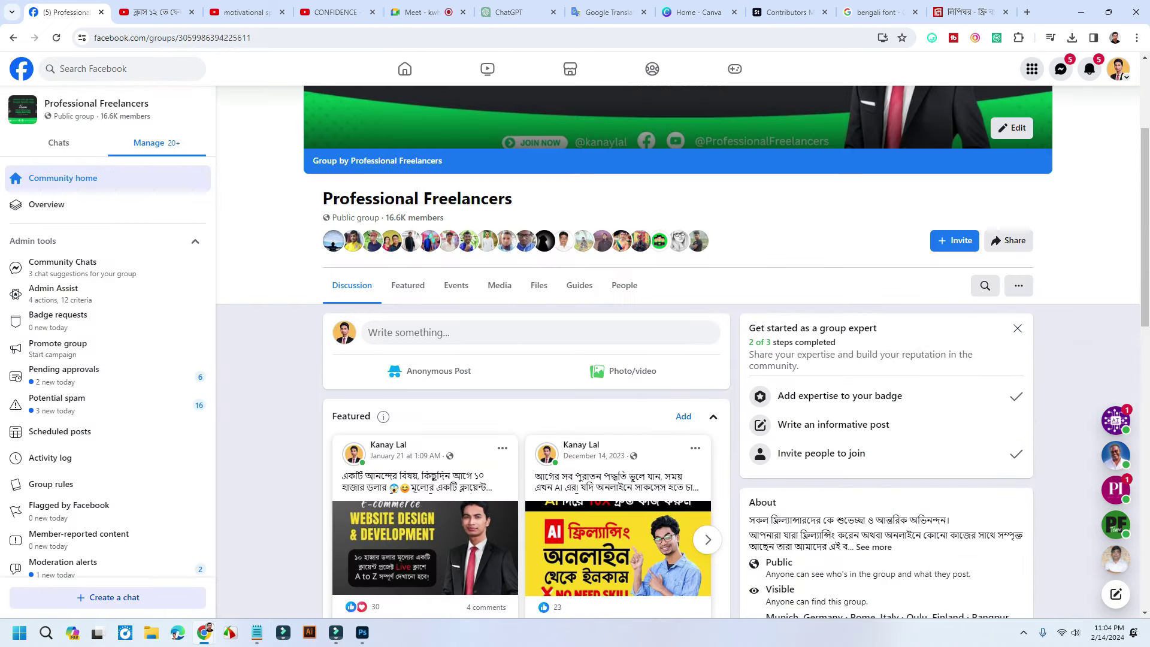
pyautogui.scroll(3, 677, 353)
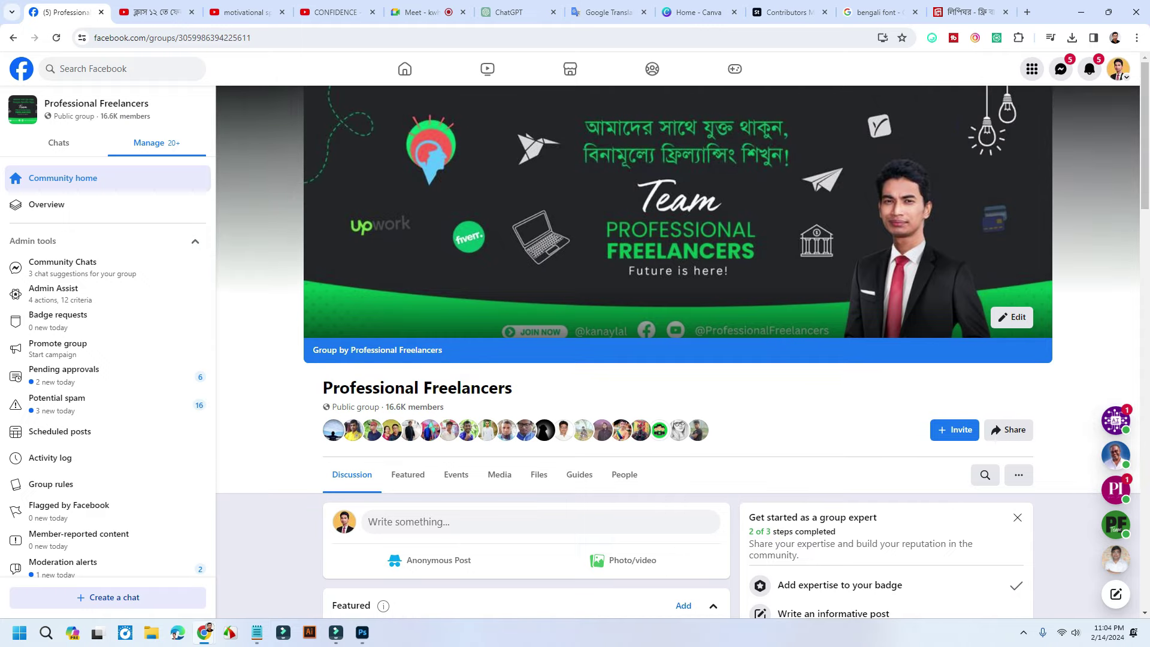
pyautogui.scroll(-2, 677, 353)
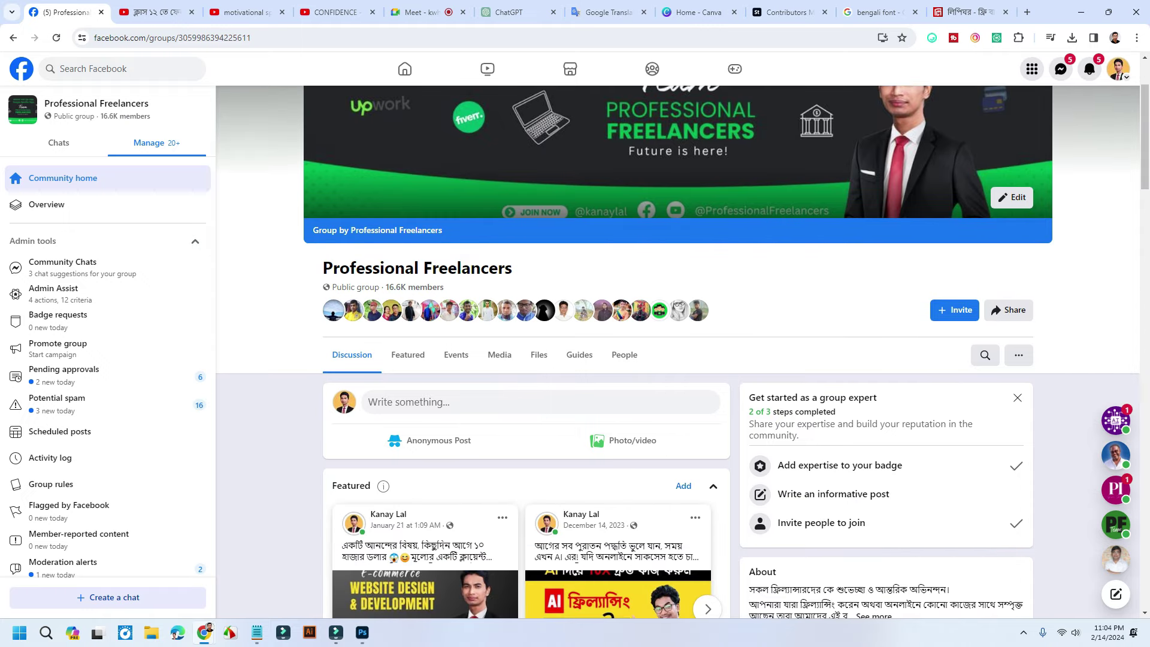
pyautogui.scroll(2, 677, 354)
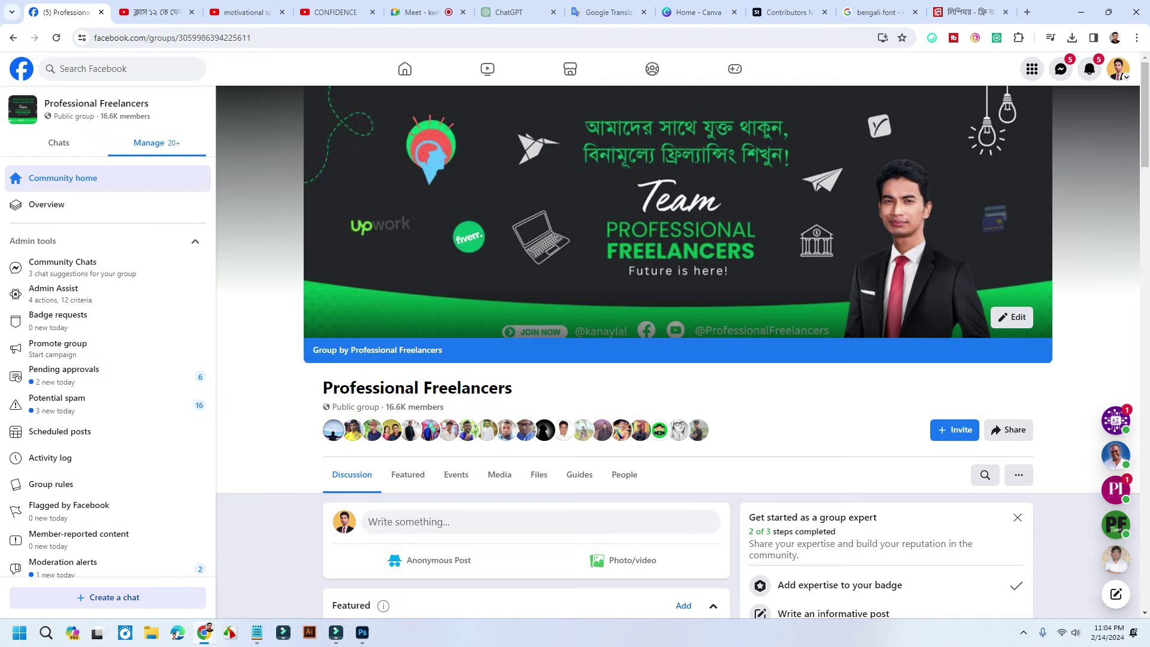
pyautogui.scroll(-2, 584, 419)
pyautogui.scroll(-3, 584, 420)
pyautogui.scroll(4, 584, 420)
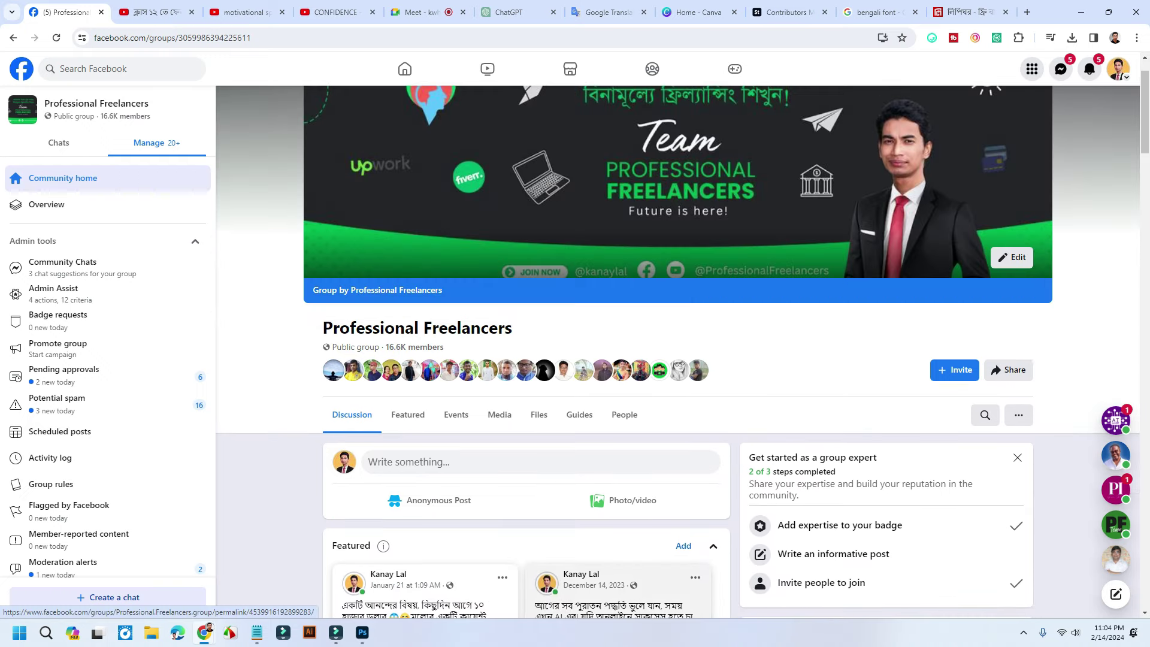
pyautogui.click(539, 414)
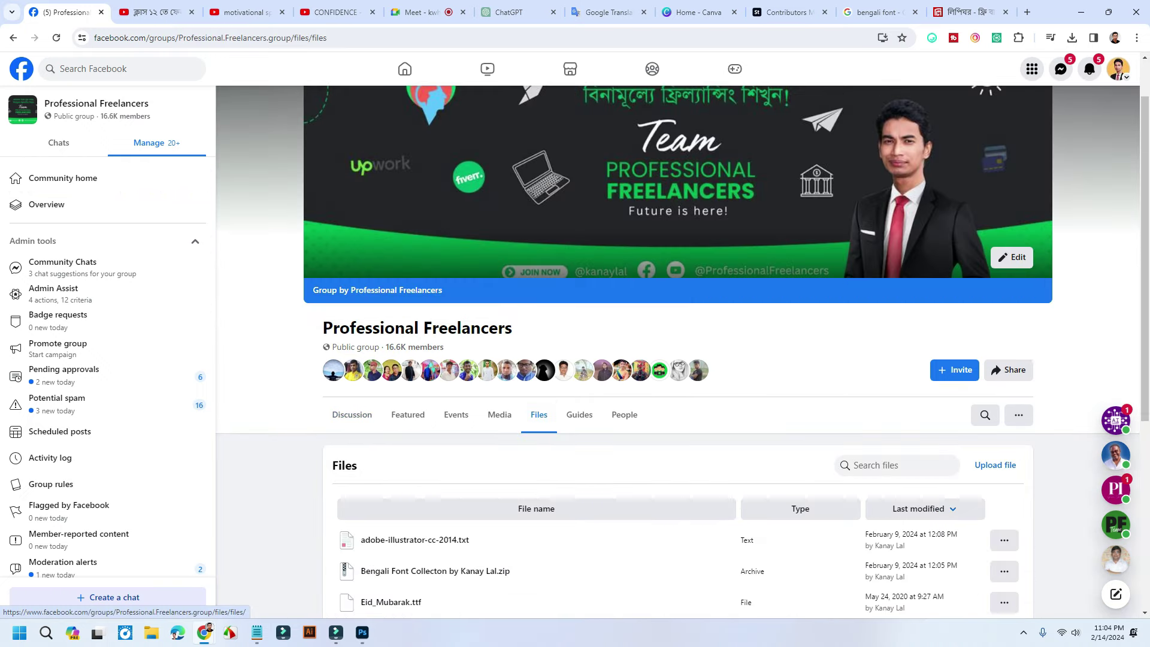
pyautogui.scroll(-1, 580, 415)
pyautogui.scroll(-1, 580, 355)
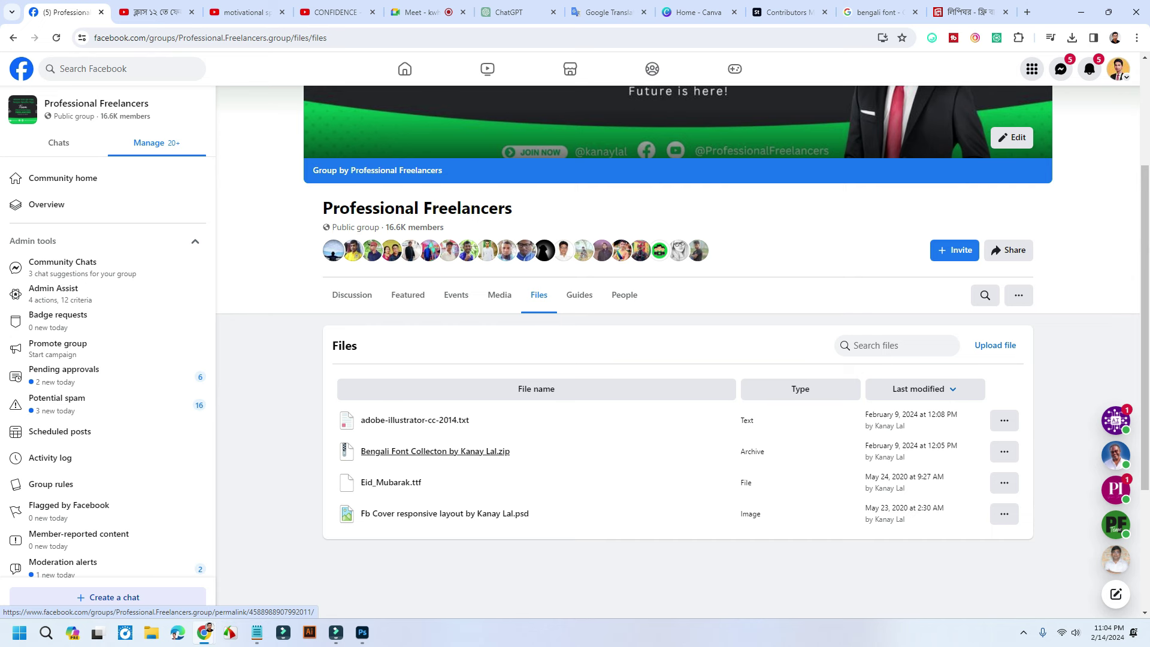
# - Open the Alinur Bahubrihi font page from Lipighor's free font list
pyautogui.hotkey('ctrl', 'shift', 'Tab')
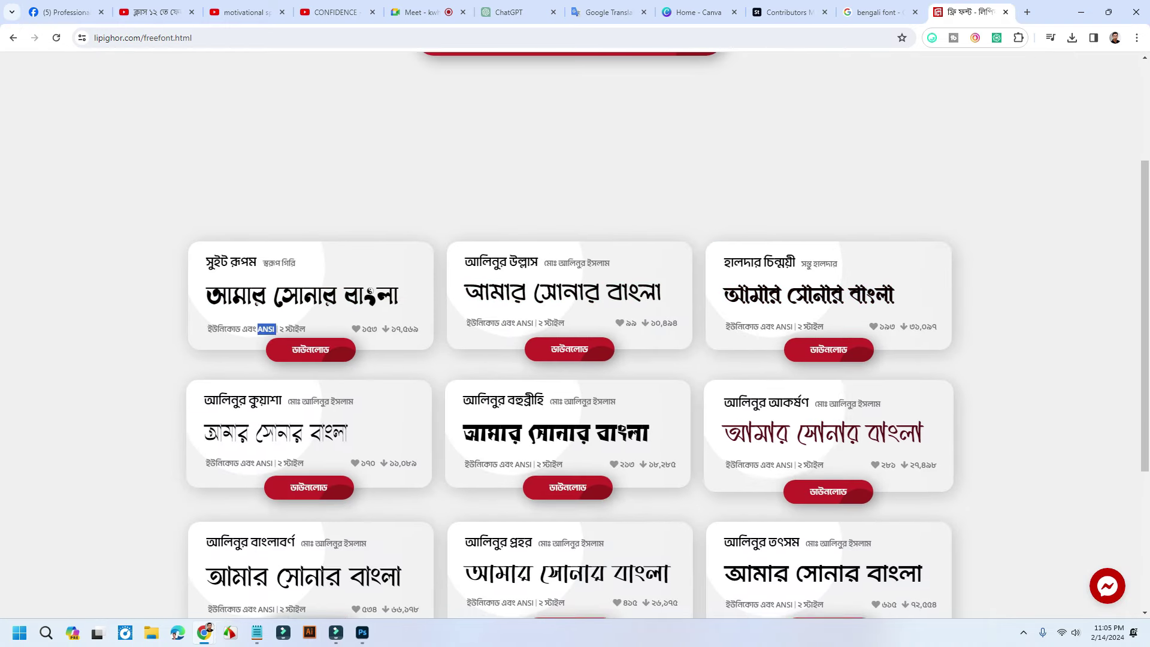
pyautogui.scroll(-2, 569, 335)
pyautogui.moveTo(467, 349); pyautogui.dragTo(500, 349)
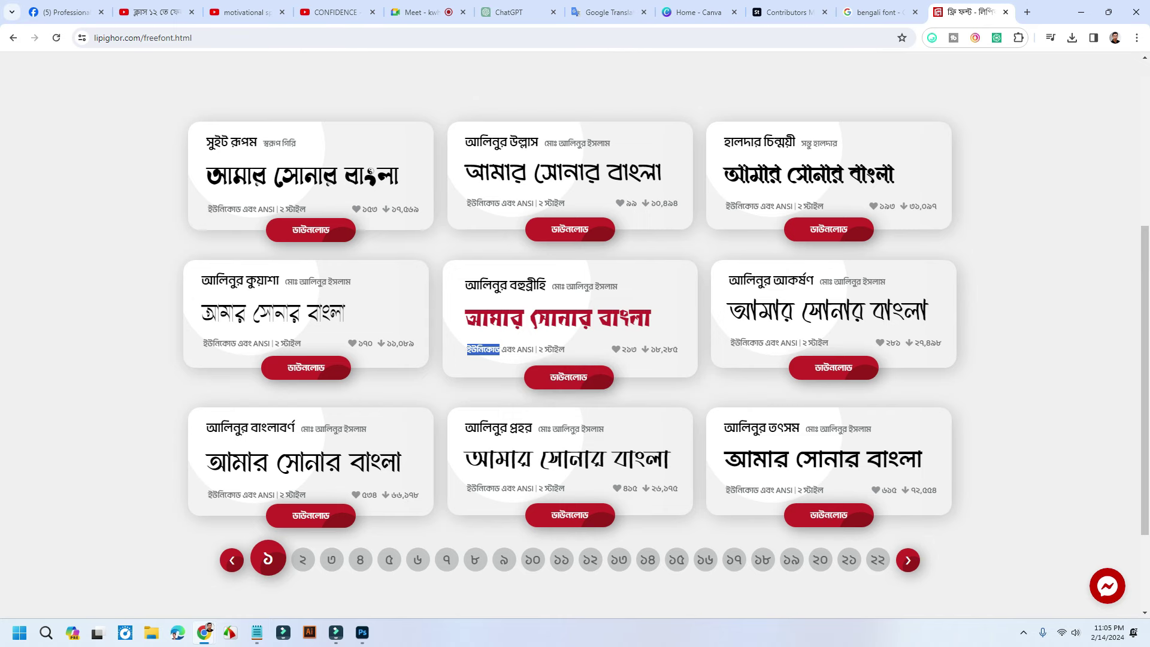
pyautogui.click(569, 377)
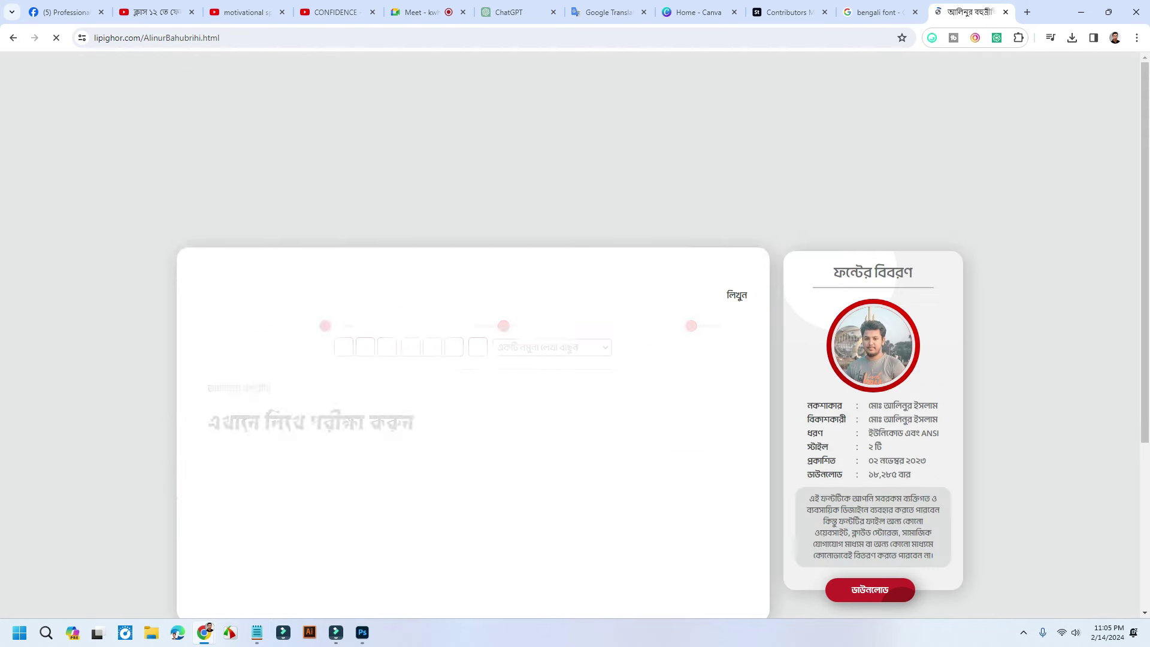
# - Download AlinurBahubrihi.zip after accepting the terms, and show it in its folder
pyautogui.scroll(-4, 576, 336)
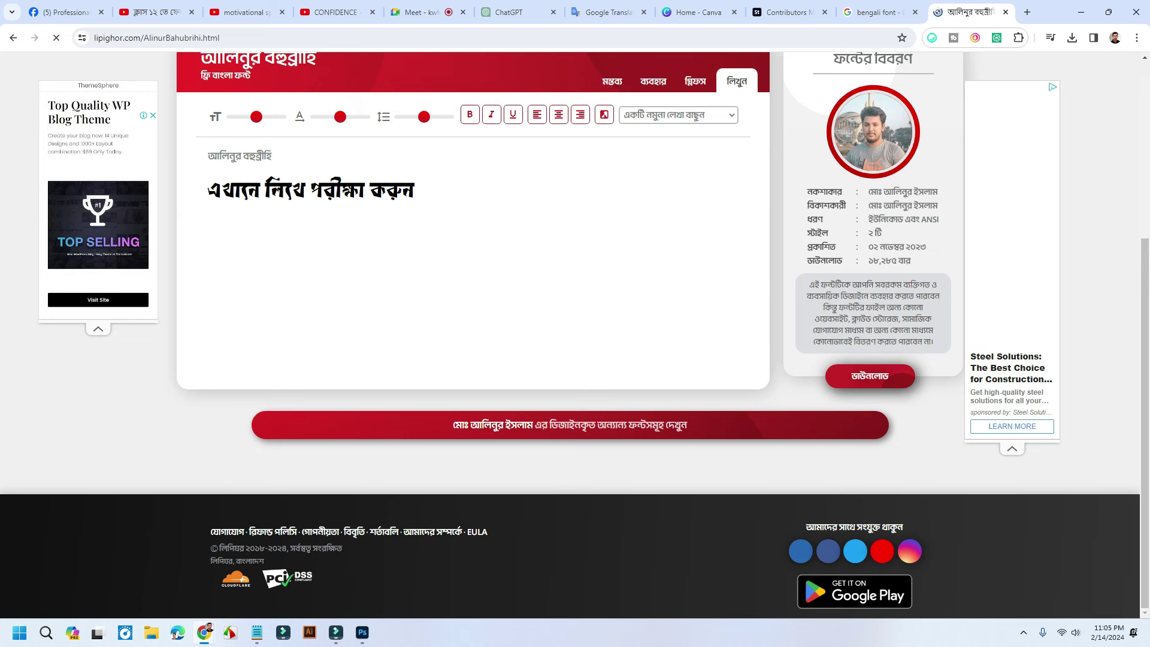
pyautogui.click(869, 376)
pyautogui.click(512, 269)
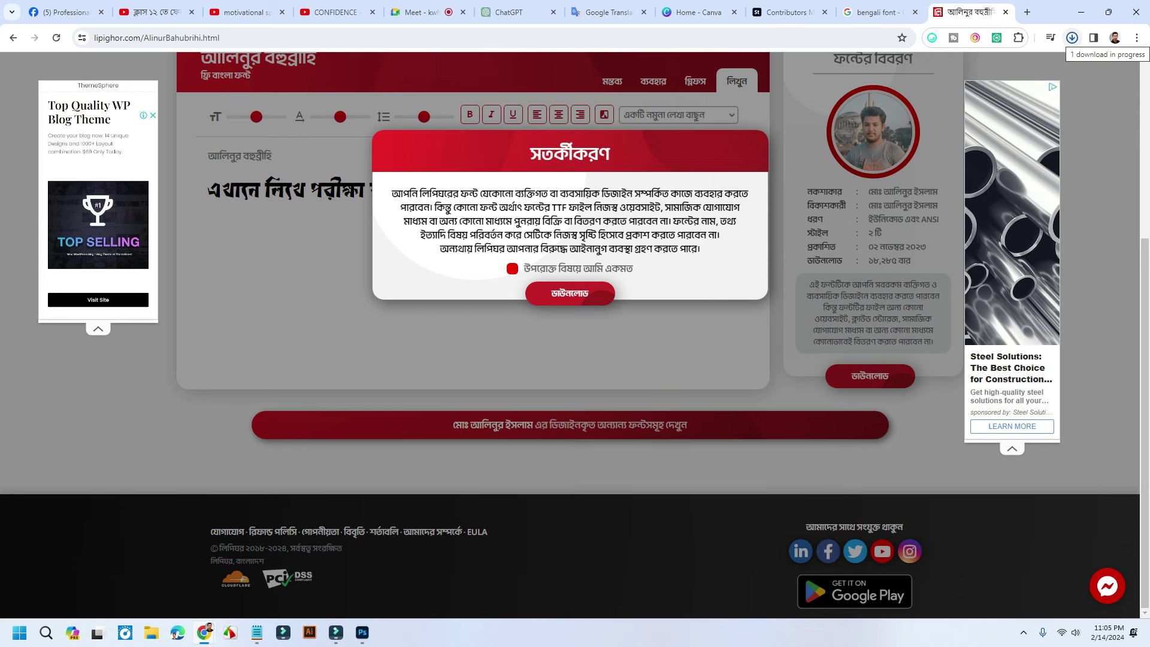
pyautogui.click(1072, 38)
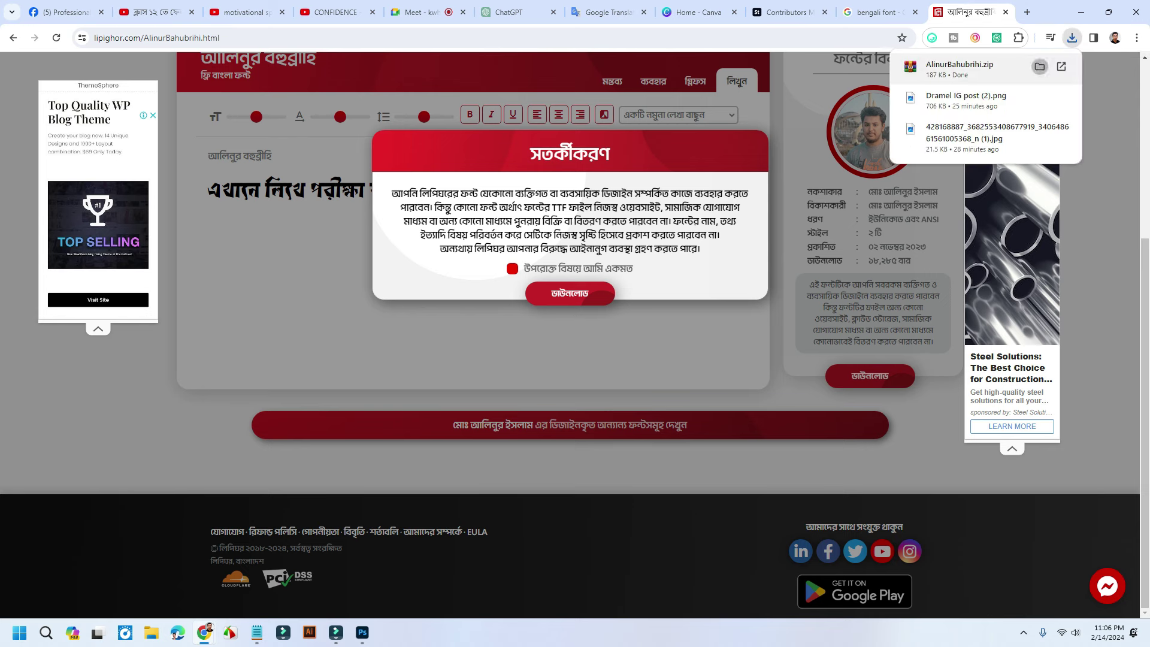
pyautogui.click(1040, 67)
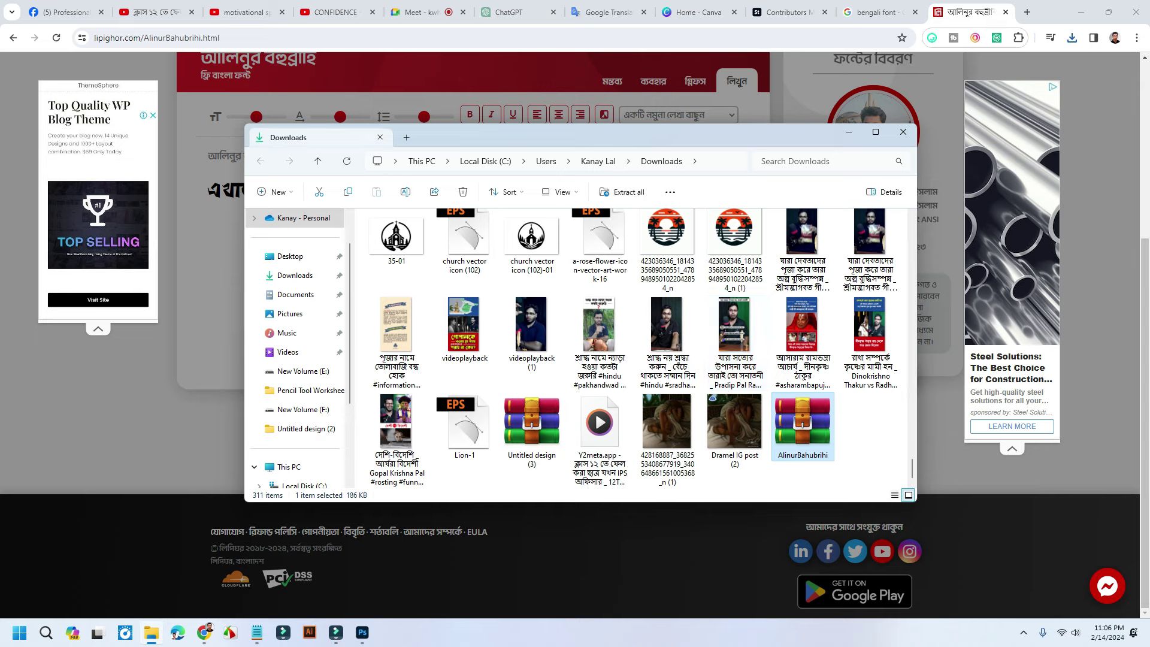
# - Extract the AlinurBahubrihi zip and open its Unicode font folder
pyautogui.rightClick(803, 446)
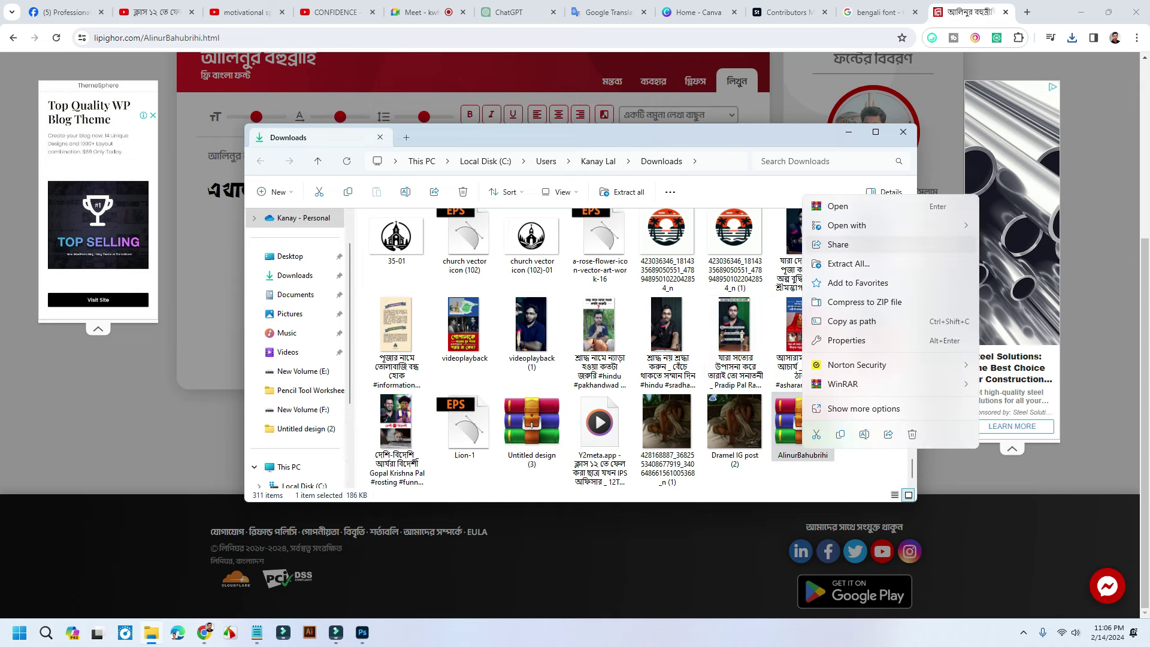
pyautogui.click(872, 262)
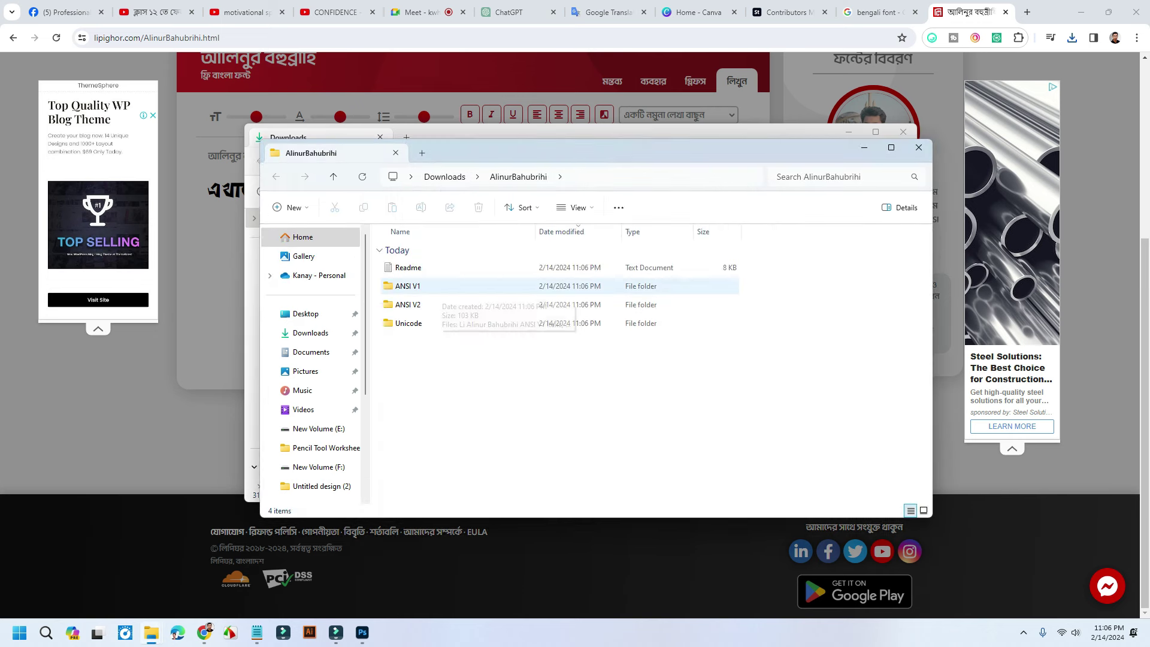
pyautogui.doubleClick(420, 323)
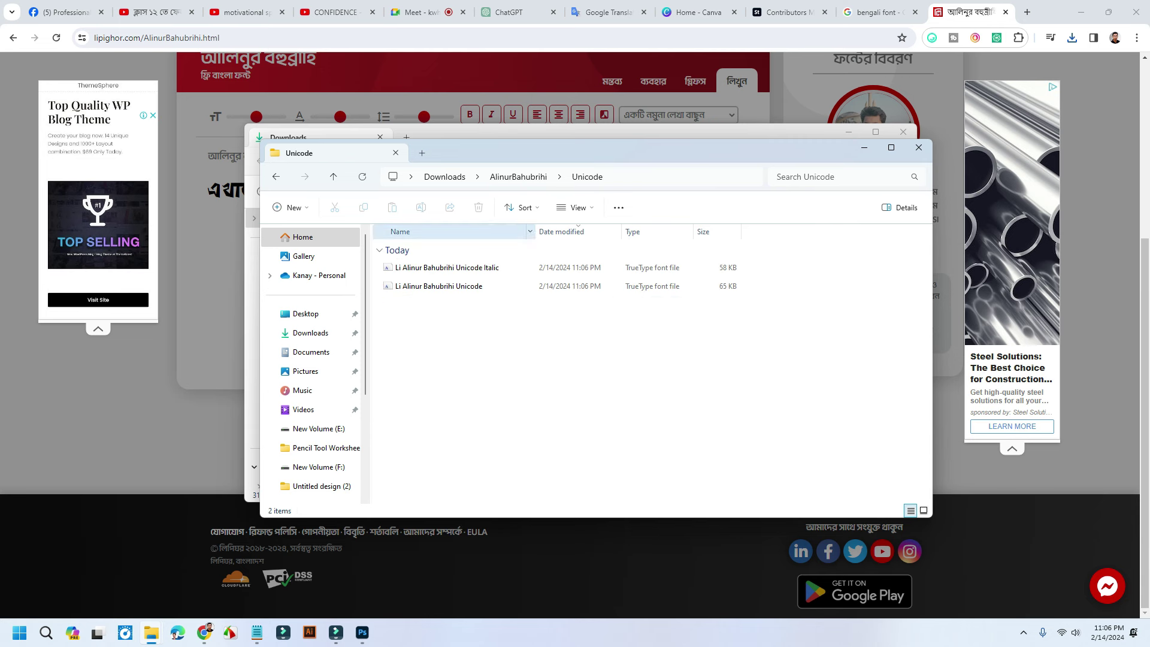
pyautogui.moveTo(536, 231); pyautogui.dragTo(674, 231)
# - Install both Li Alinur Bahubrihi Unicode .ttf fonts and close the folder windows
pyautogui.moveTo(464, 322); pyautogui.dragTo(422, 268)
pyautogui.rightClick(447, 286)
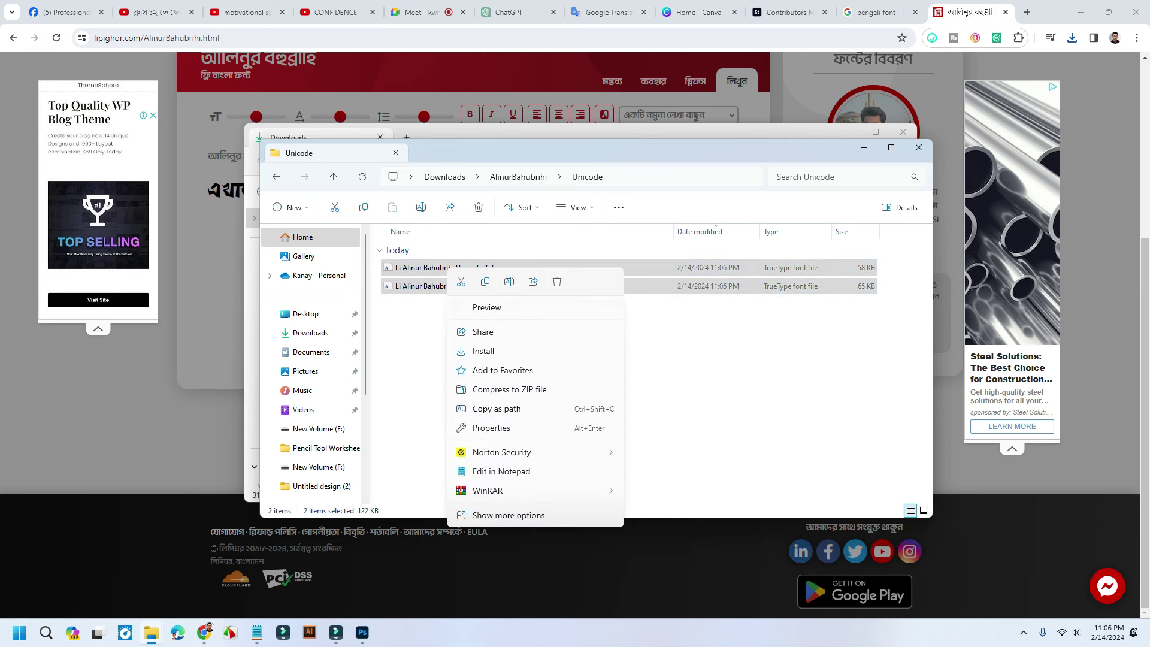
pyautogui.click(479, 350)
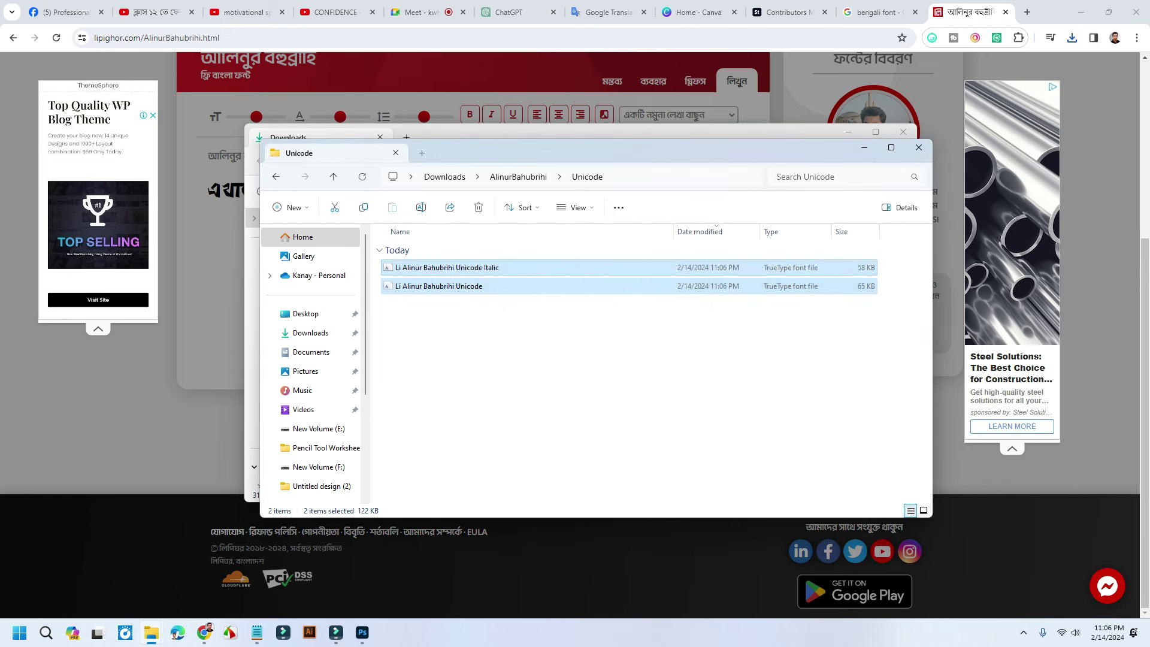
pyautogui.click(919, 148)
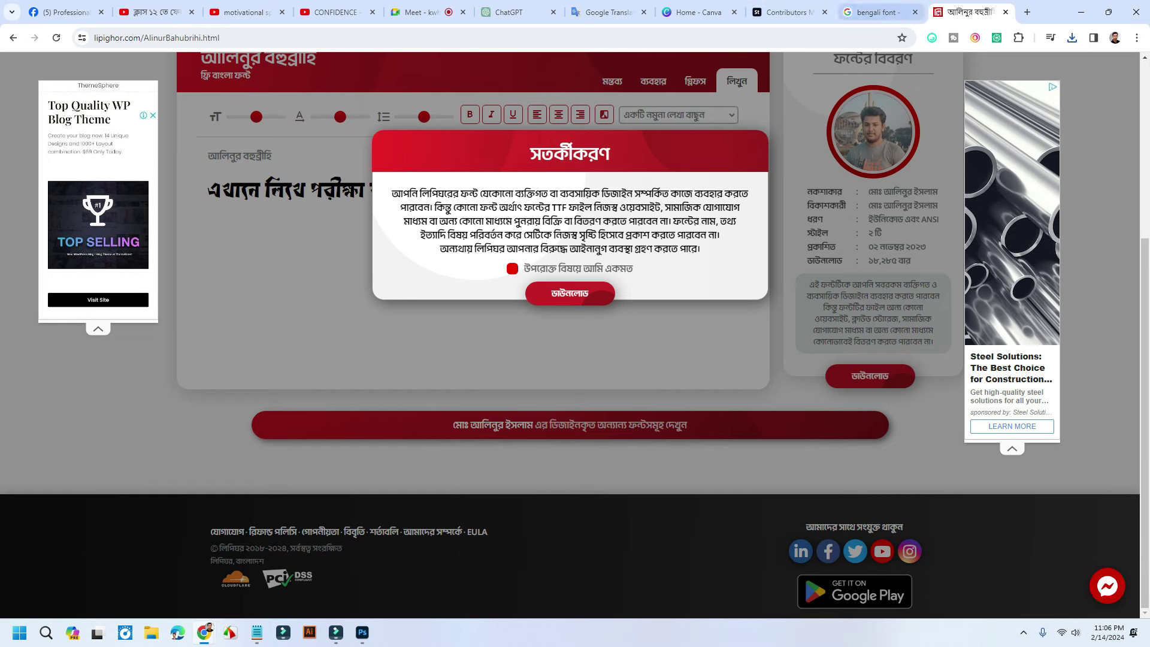
pyautogui.click(608, 12)
# - Select the Bengali phrase in Google Translate; briefly open and dismiss the Downloads folder
pyautogui.moveTo(458, 177); pyautogui.dragTo(197, 178)
pyautogui.hotkey('ctrl', 'c')
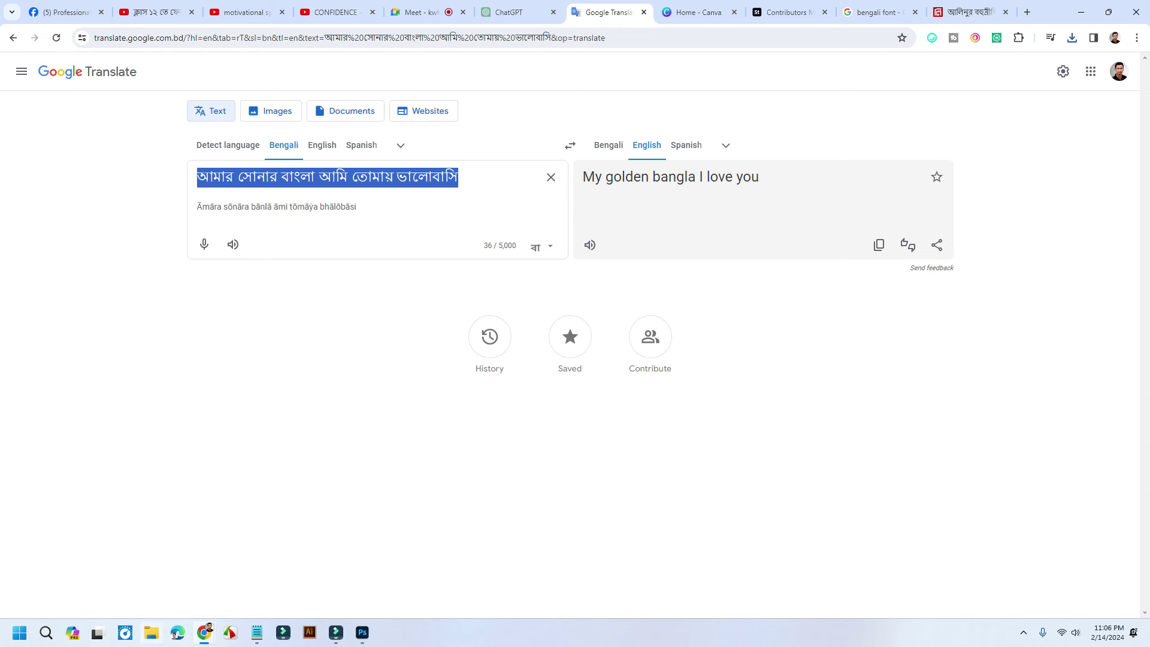
pyautogui.click(1072, 37)
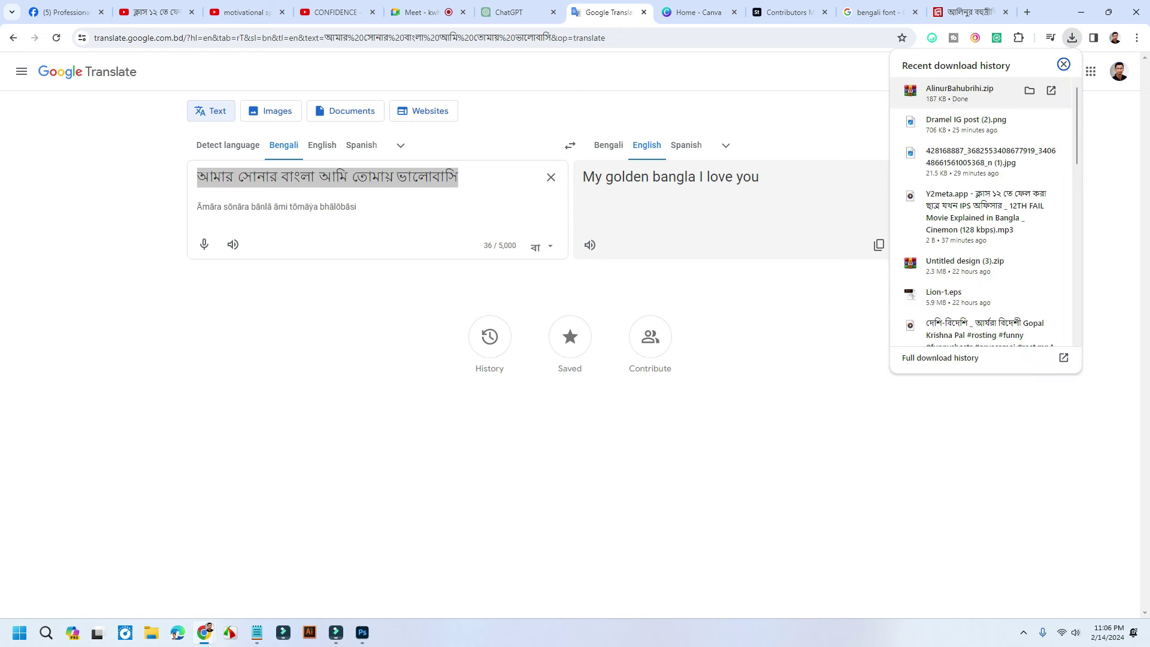
pyautogui.click(1030, 91)
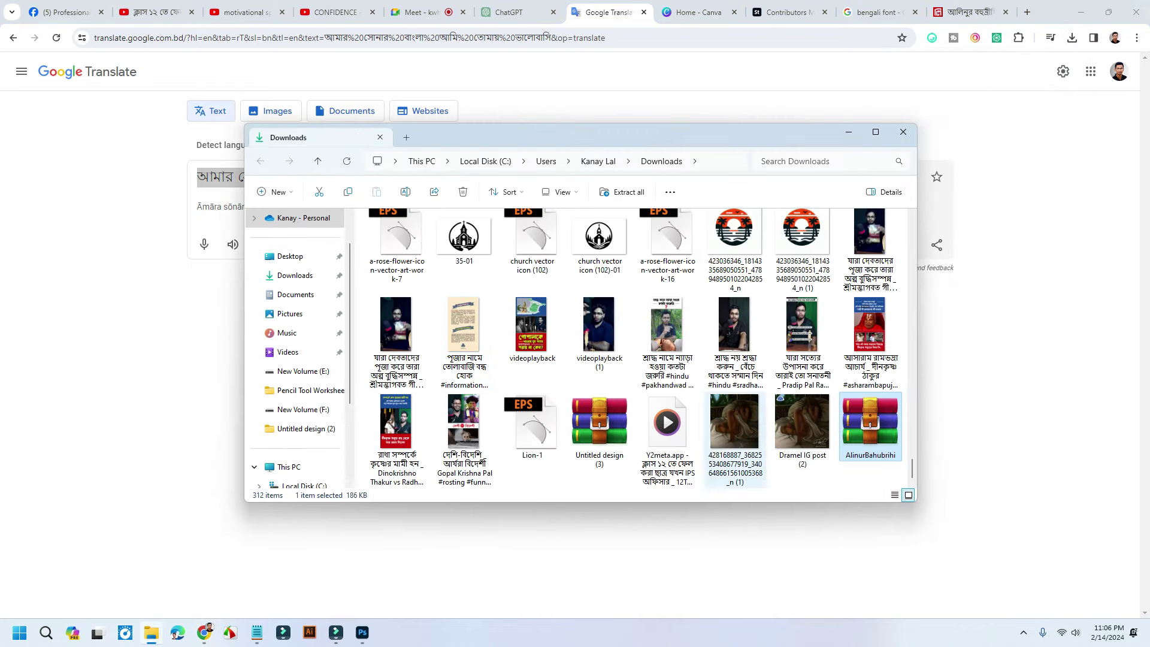
pyautogui.scroll(-5, 465, 335)
pyautogui.scroll(5, 461, 328)
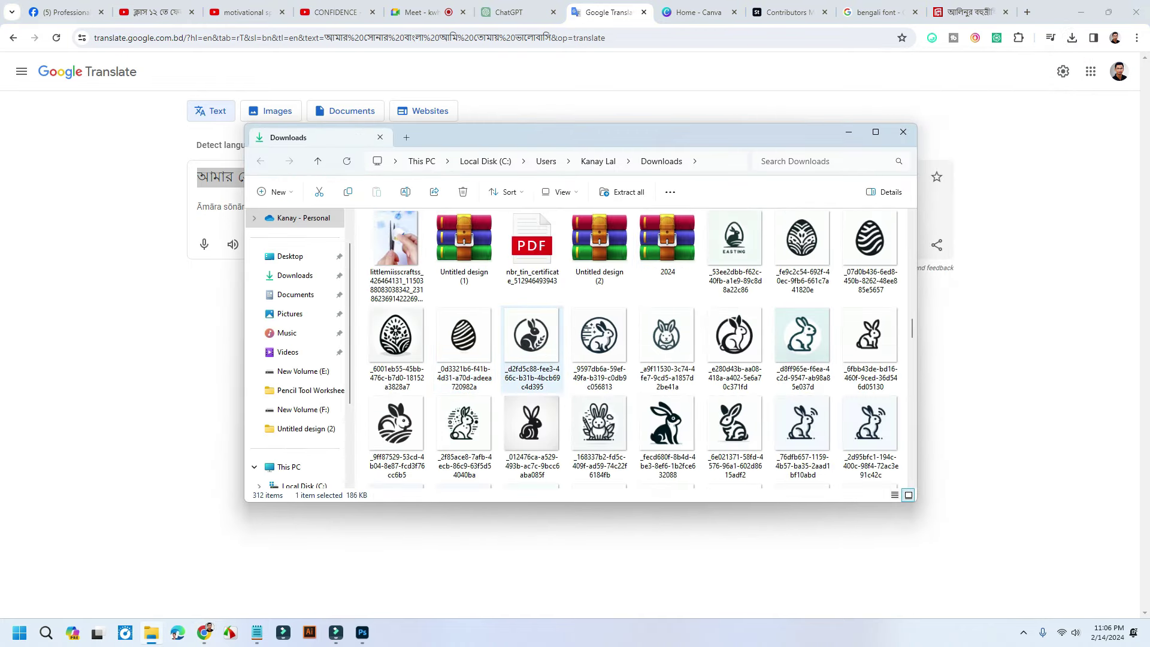
pyautogui.click(849, 132)
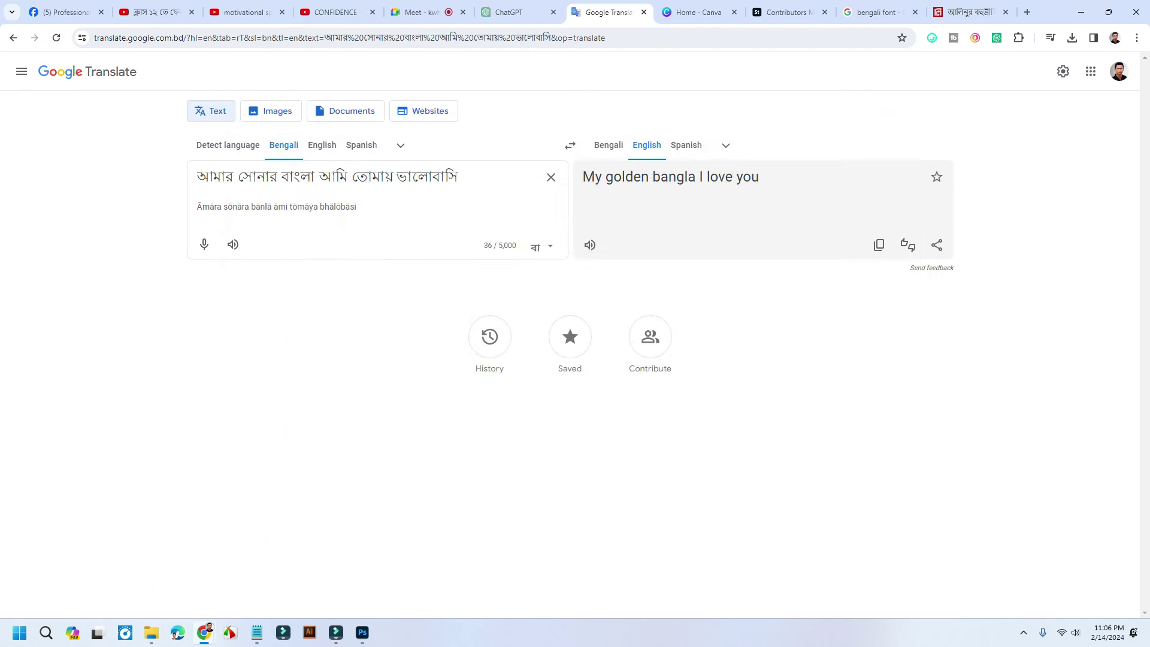
# - Paste the Bengali phrase as a new text layer in Photoshop and shift it left
pyautogui.click(362, 632)
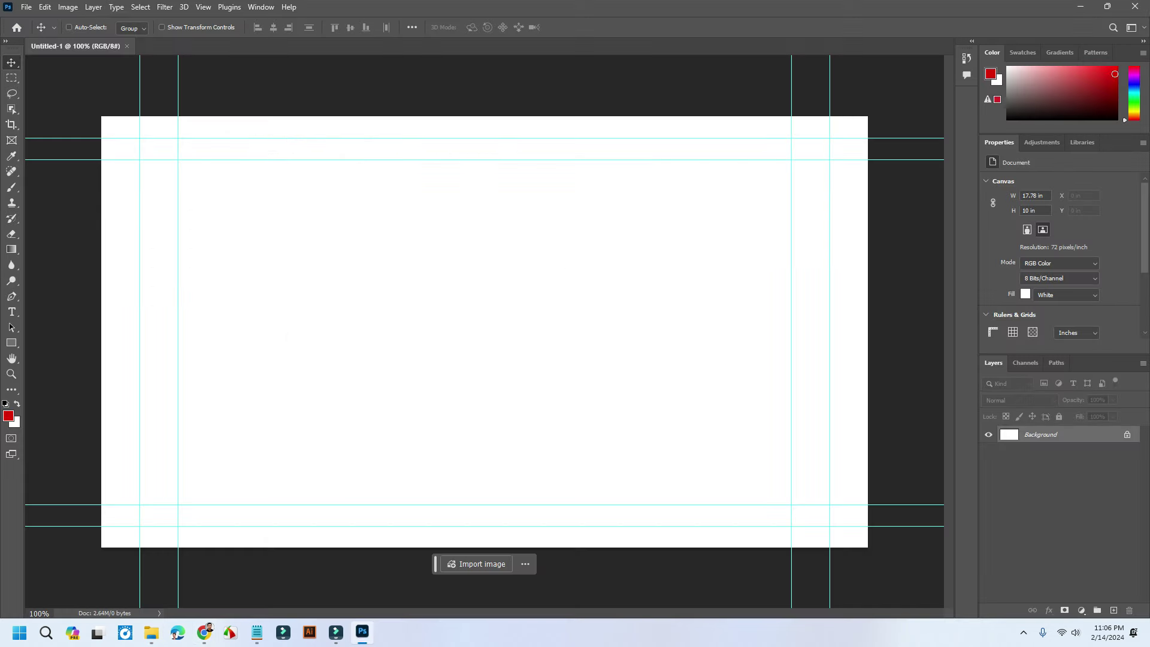
pyautogui.click(12, 312)
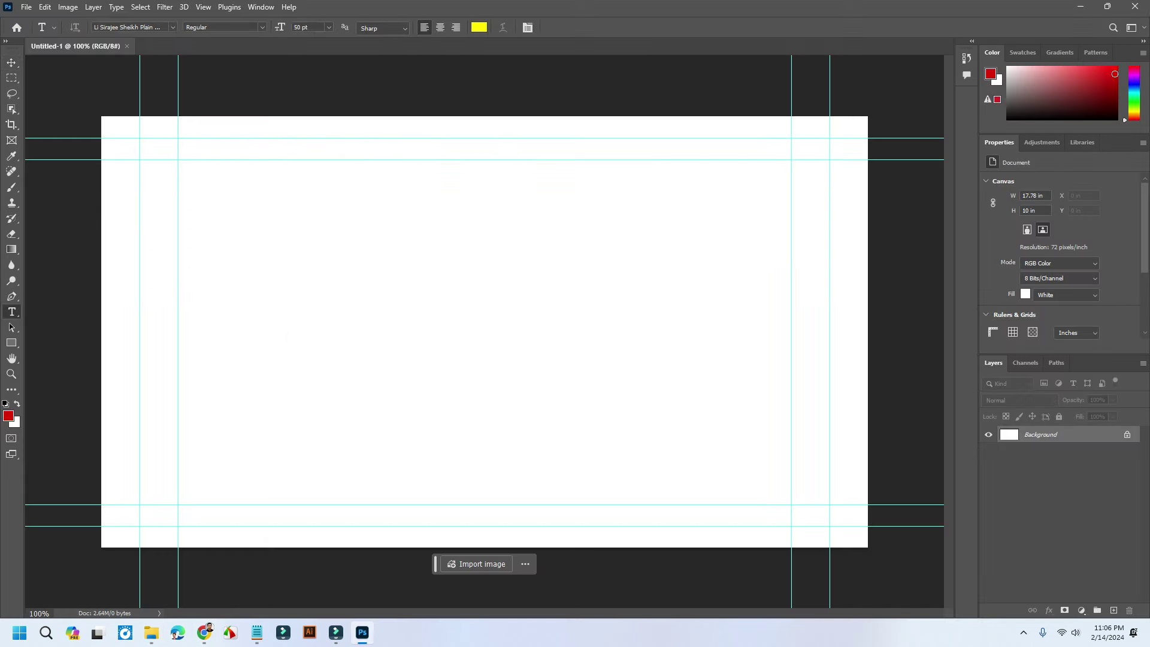
pyautogui.click(387, 255)
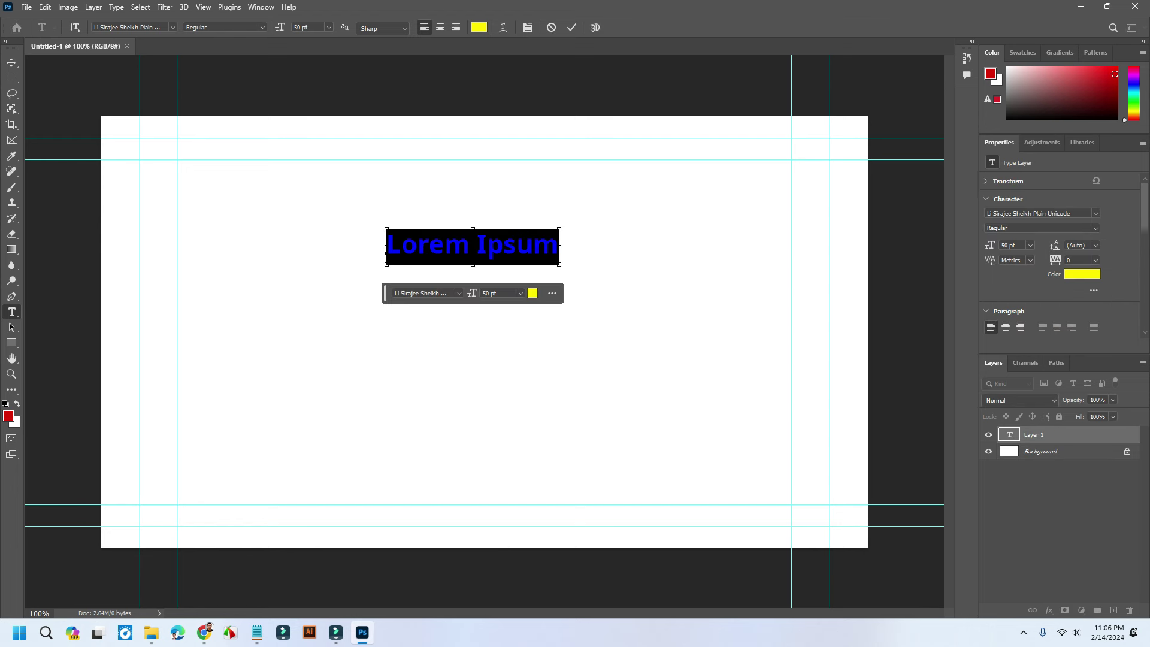
pyautogui.hotkey('ctrl', 'v')
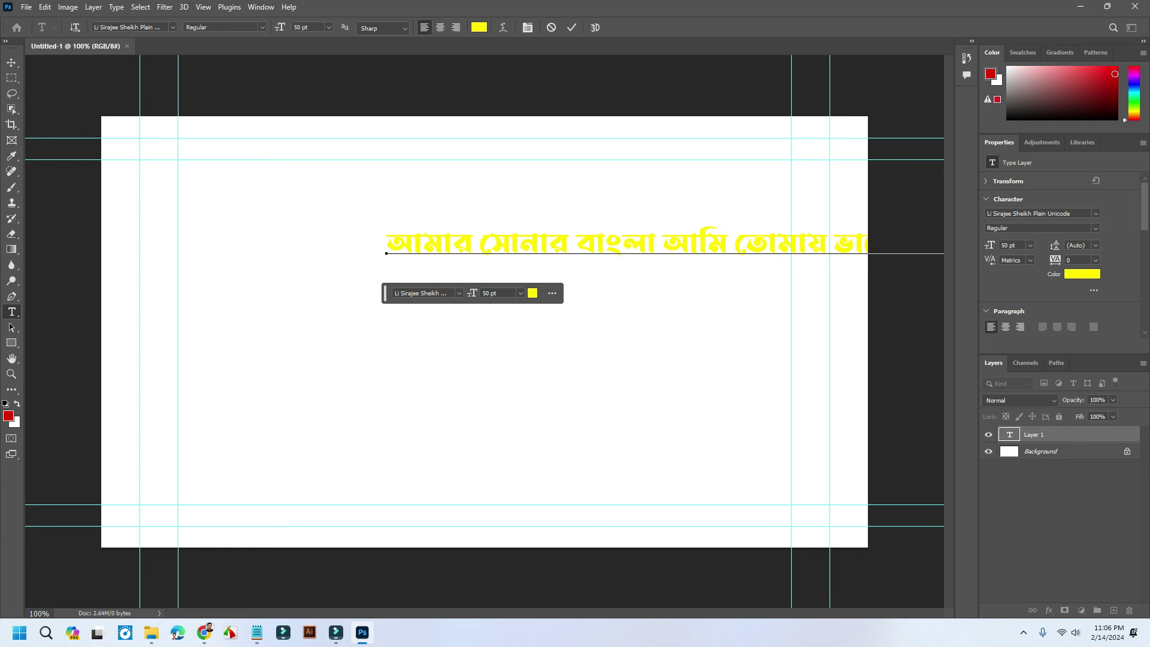
pyautogui.hotkey('ctrl', 'Return')
pyautogui.press('v')
pyautogui.moveTo(666, 221); pyautogui.dragTo(491, 217)
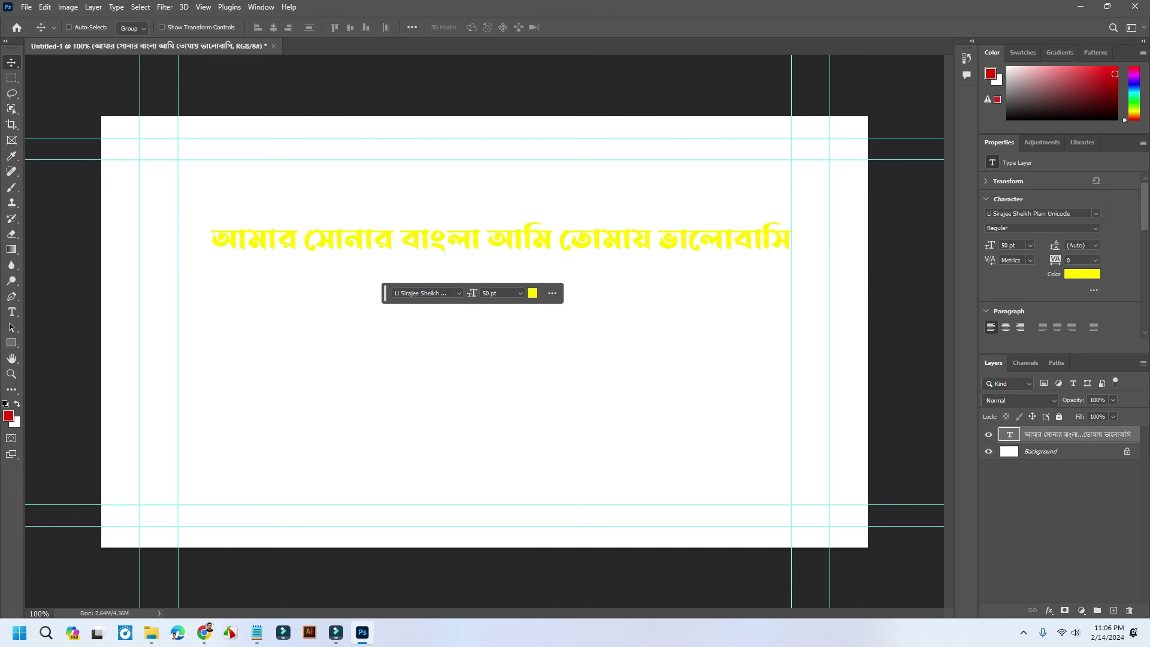
# - Set the whole Bengali line in the FL Mahfuj Brush Unicode font
pyautogui.click(11, 312)
pyautogui.tripleClick(353, 240)
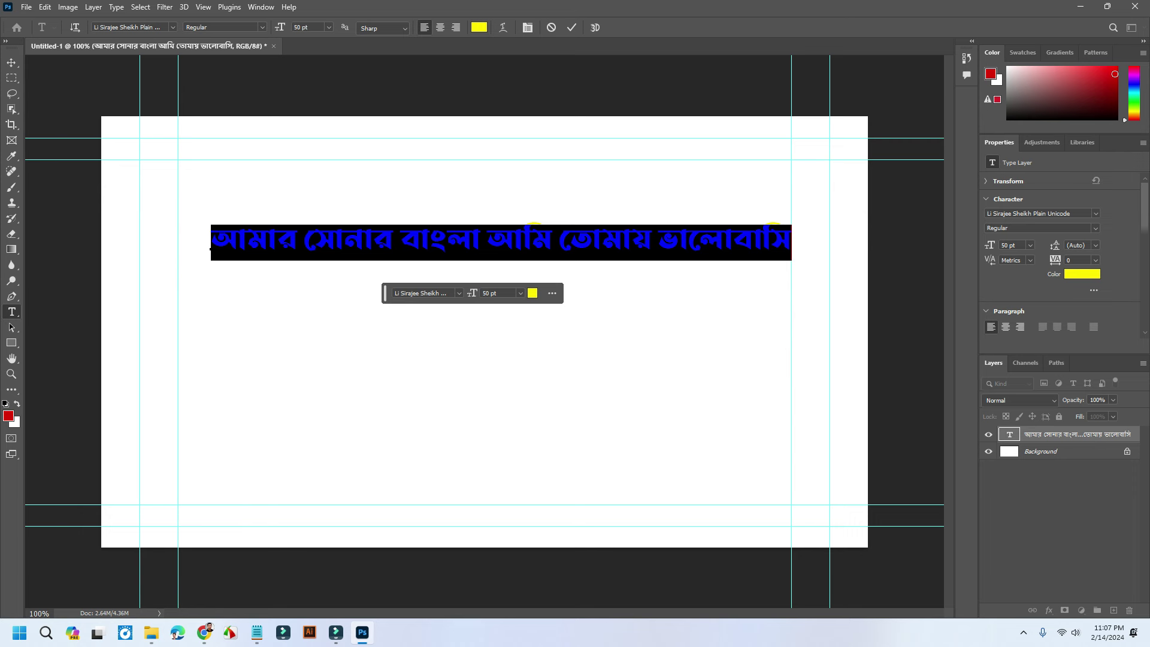
pyautogui.click(173, 27)
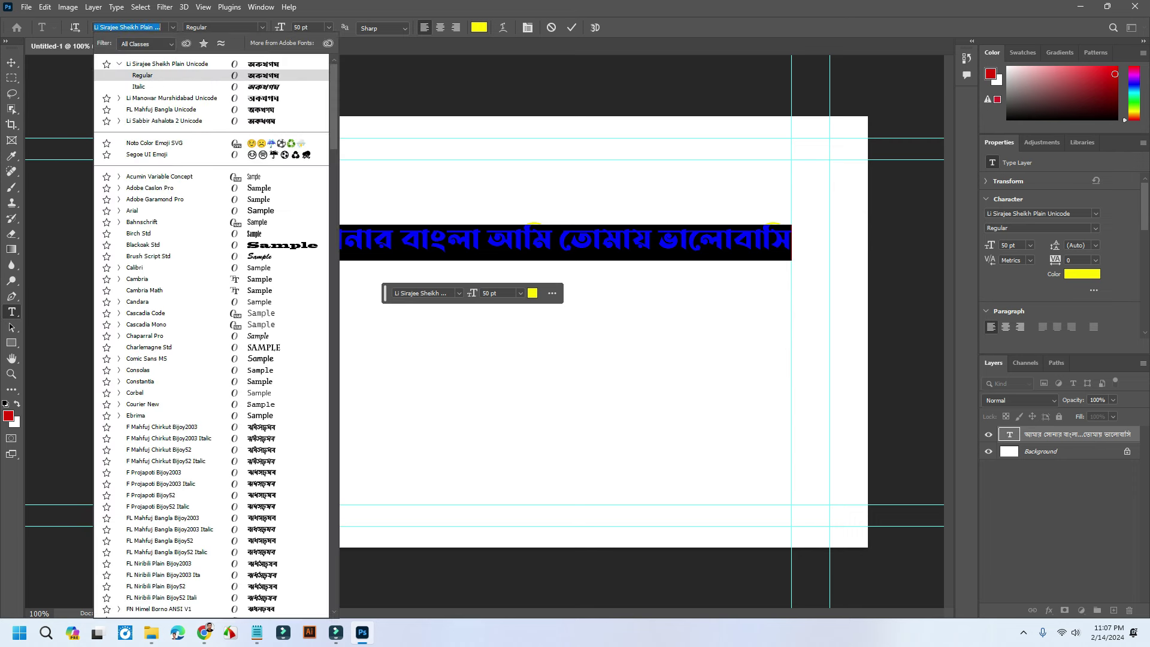
pyautogui.press('Down')
pyautogui.press('Down')
pyautogui.press('Down')
pyautogui.press('Down')
pyautogui.press('Down')
pyautogui.press('Down')
pyautogui.press('Down')
pyautogui.press('Down')
pyautogui.press('Down')
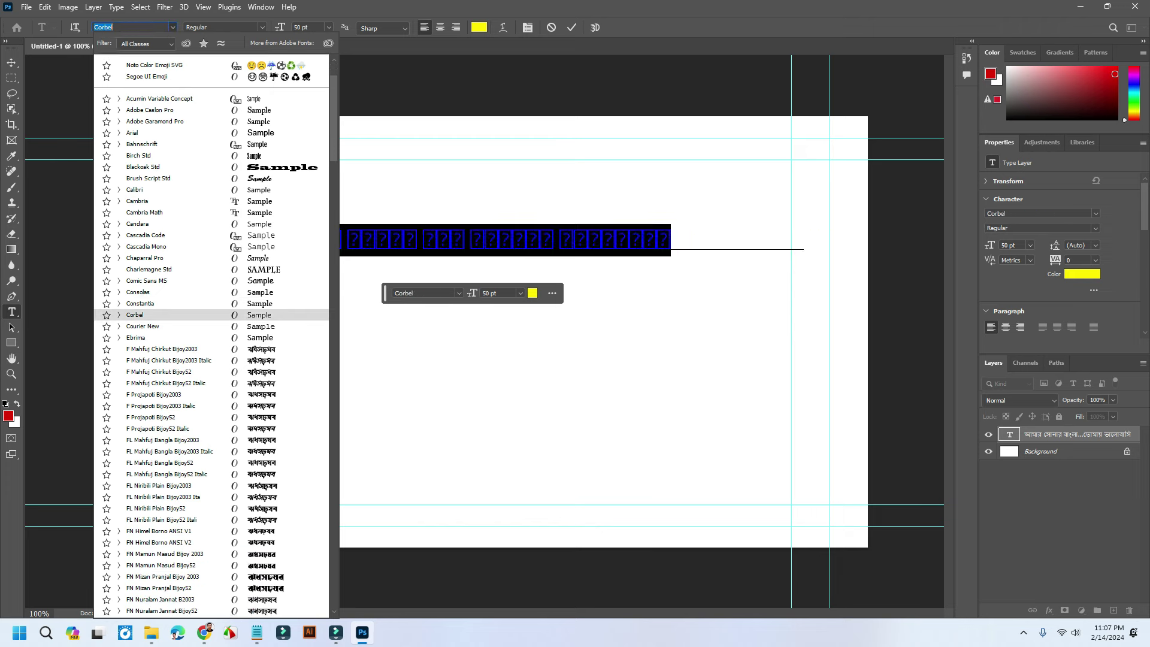
pyautogui.press('Down')
pyautogui.press('Down')
pyautogui.press('Down')
pyautogui.press('Down')
pyautogui.press('Down')
pyautogui.press('Down')
pyautogui.press('Down')
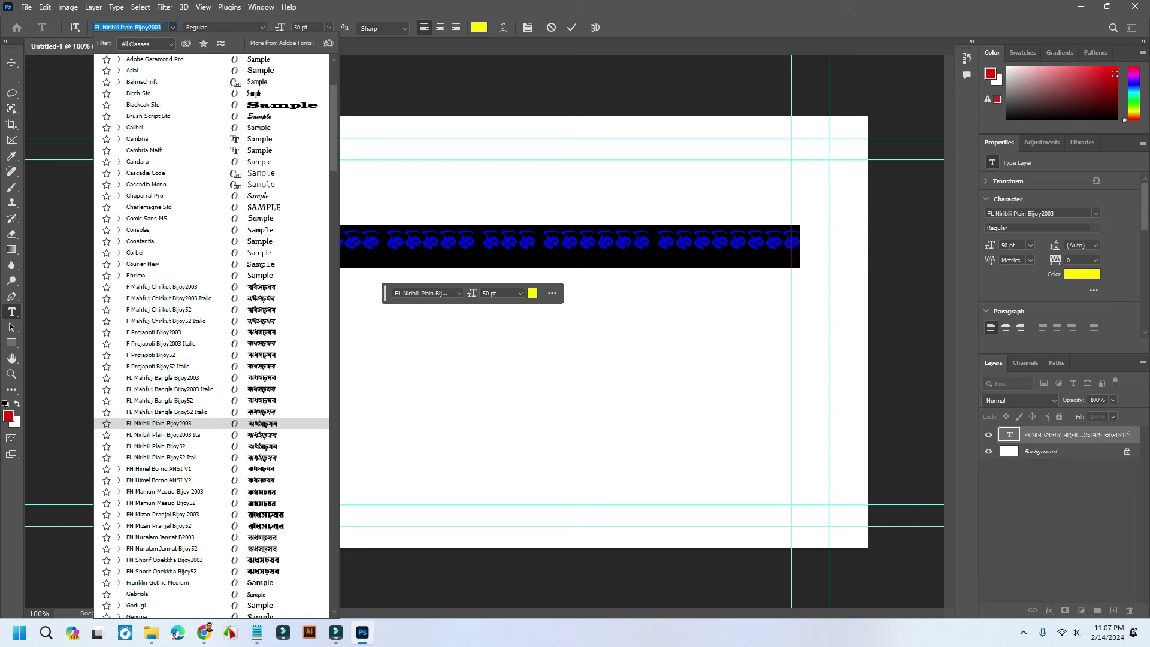
pyautogui.press('Up')
pyautogui.press('Up')
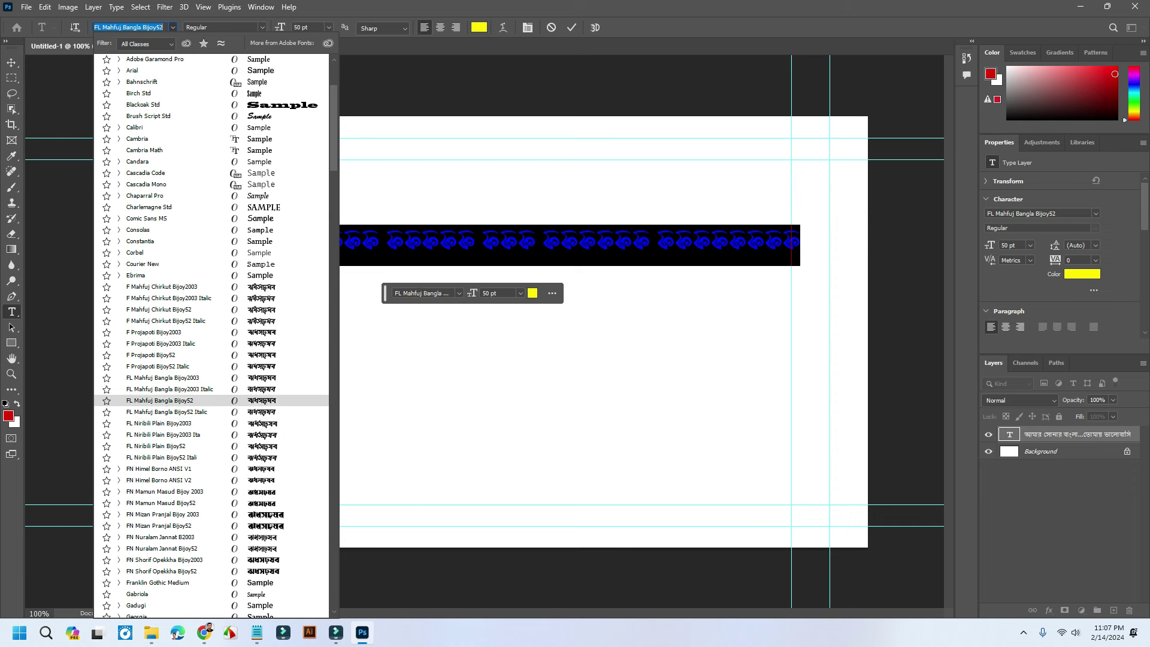
pyautogui.press('Up')
pyautogui.press('Down')
pyautogui.press('Down')
pyautogui.press('Down')
pyautogui.press('Down')
pyautogui.press('Down')
pyautogui.press('Down')
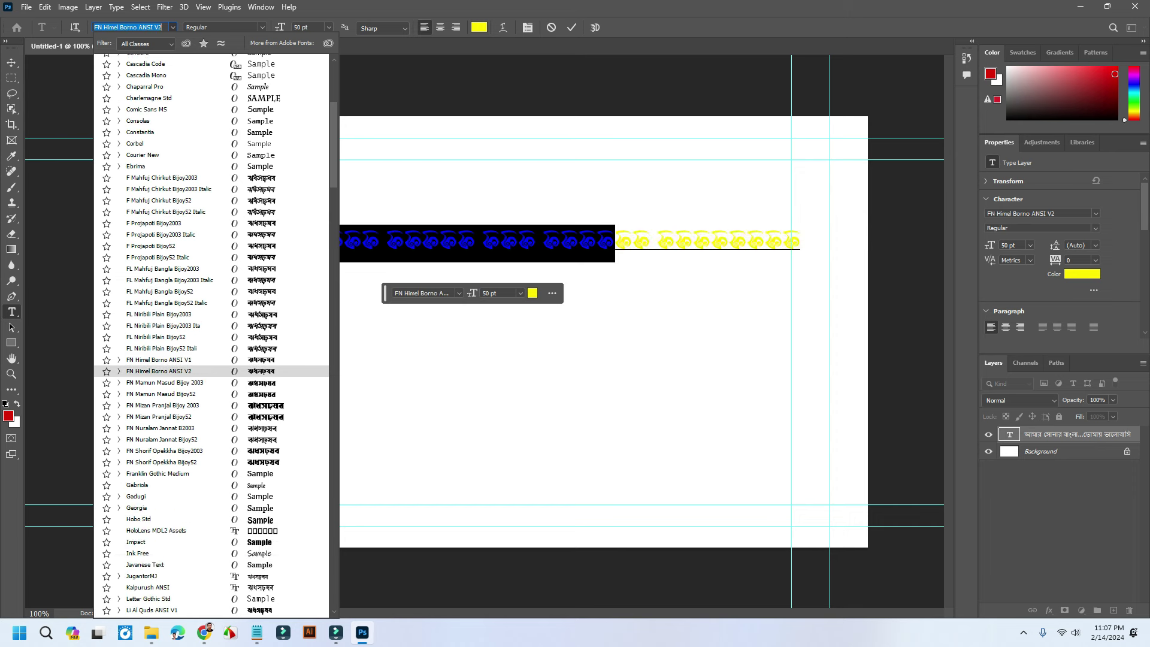
pyautogui.press('Down')
pyautogui.press('Down')
pyautogui.press('Down')
pyautogui.press('Down')
pyautogui.press('Down')
pyautogui.press('Down')
pyautogui.press('Down')
pyautogui.press('Down')
pyautogui.press('Down')
pyautogui.press('Down')
pyautogui.press('Down')
pyautogui.press('Down')
pyautogui.press('Down')
pyautogui.press('Down')
pyautogui.press('Down')
pyautogui.press('Down')
pyautogui.press('Down')
pyautogui.press('Down')
pyautogui.press('Down')
pyautogui.press('Down')
pyautogui.press('Down')
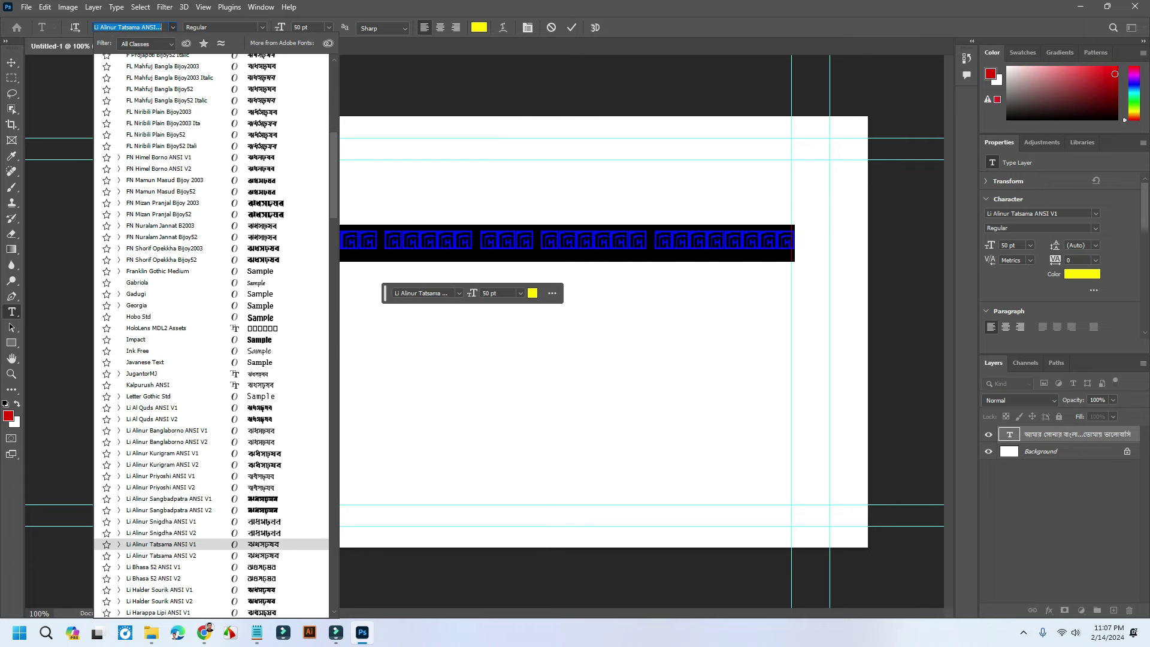
pyautogui.press('Down')
pyautogui.press('Down')
pyautogui.press('Down')
pyautogui.press('Down')
pyautogui.press('Down')
pyautogui.press('Down')
pyautogui.press('Down')
pyautogui.press('Down')
pyautogui.press('Down')
pyautogui.press('Down')
pyautogui.press('Down')
pyautogui.press('Down')
pyautogui.press('Down')
pyautogui.press('Down')
pyautogui.press('Down')
pyautogui.press('Down')
pyautogui.press('Down')
pyautogui.press('Down')
pyautogui.press('Down')
pyautogui.press('Down')
pyautogui.press('Down')
pyautogui.press('Down')
pyautogui.press('Down')
pyautogui.press('Down')
pyautogui.press('Down')
pyautogui.press('Down')
pyautogui.press('Down')
pyautogui.press('Down')
pyautogui.press('Down')
pyautogui.press('Down')
pyautogui.press('Down')
pyautogui.press('Down')
pyautogui.press('Down')
pyautogui.press('Down')
pyautogui.press('Down')
pyautogui.press('Down')
pyautogui.press('Down')
pyautogui.press('Down')
pyautogui.press('Down')
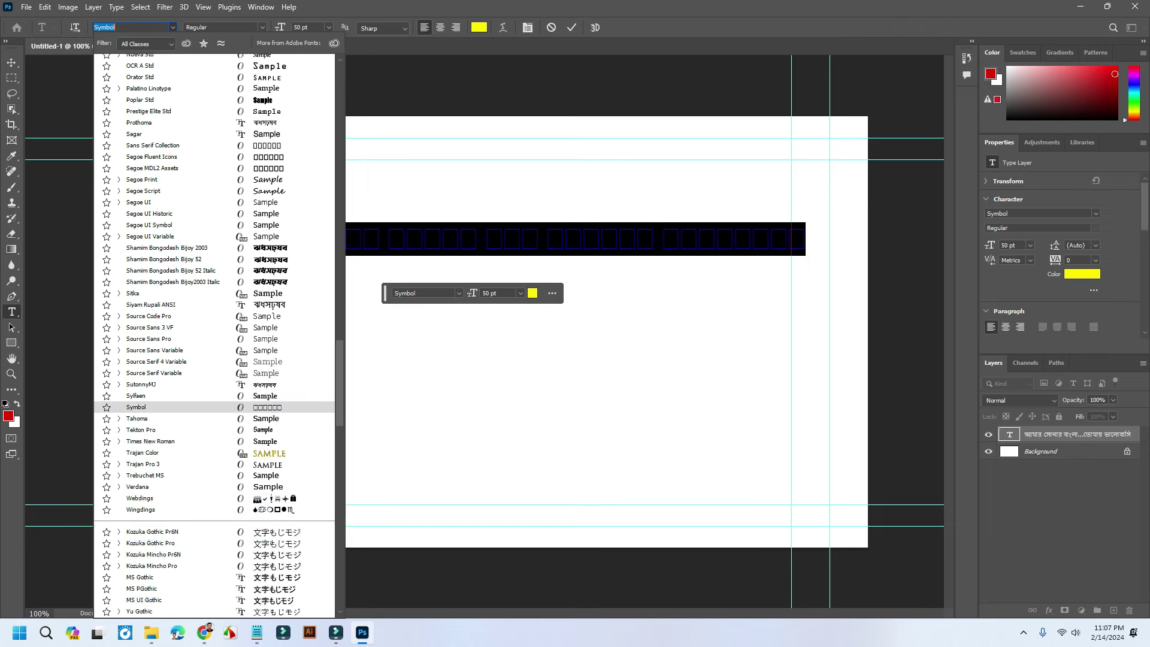
pyautogui.press('Down')
pyautogui.press('Down')
pyautogui.press('Down')
pyautogui.press('Down')
pyautogui.press('Down')
pyautogui.press('Down')
pyautogui.press('Down')
pyautogui.press('Down')
pyautogui.press('Down')
pyautogui.press('Down')
pyautogui.press('Down')
pyautogui.press('Down')
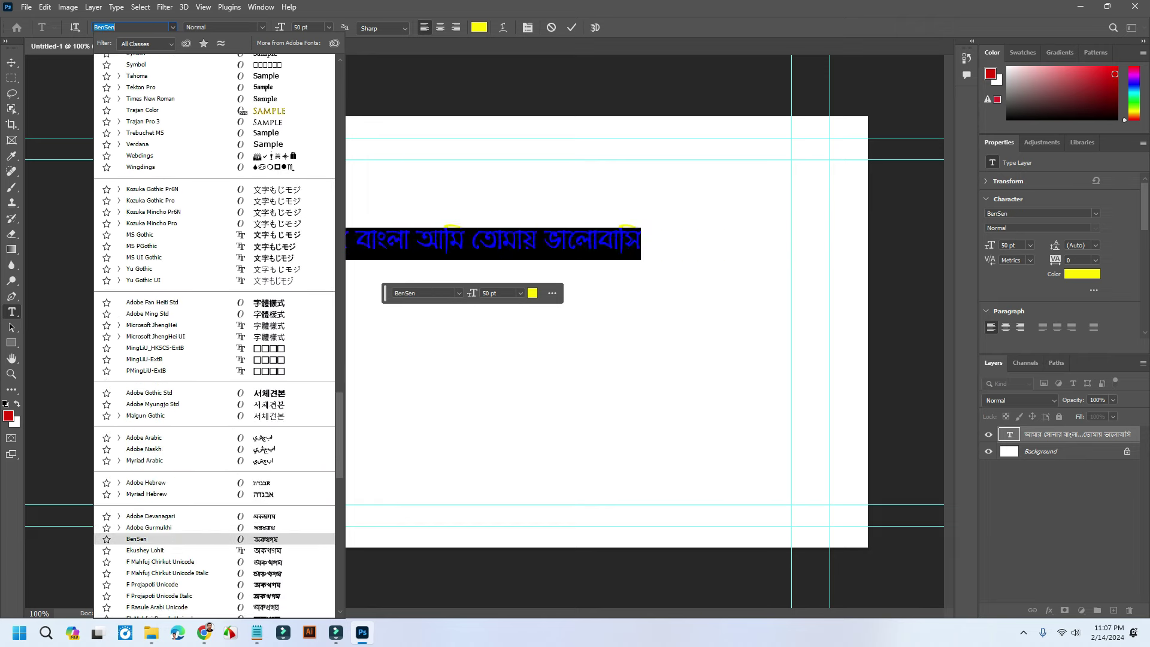
pyautogui.press('Down')
pyautogui.press('Down')
pyautogui.press('Down')
pyautogui.press('Down')
pyautogui.press('Down')
pyautogui.press('Down')
pyautogui.press('Up')
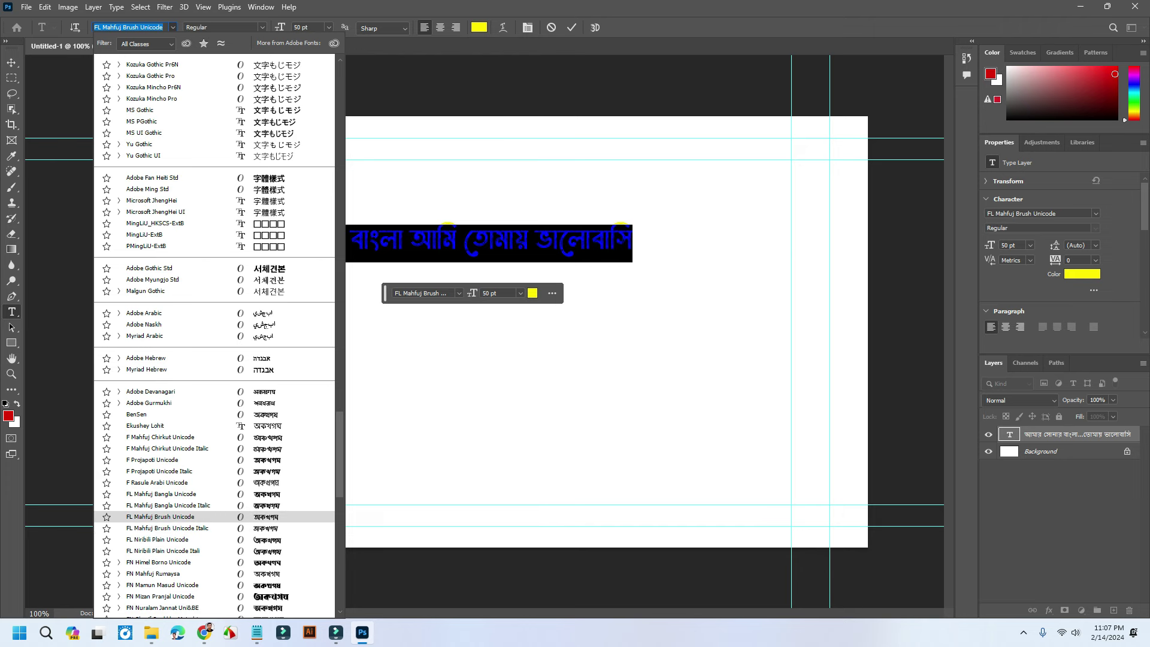
pyautogui.press('Return')
# - Break the Bengali phrase onto two lines after বাংলা and commit the edit
pyautogui.click(463, 243)
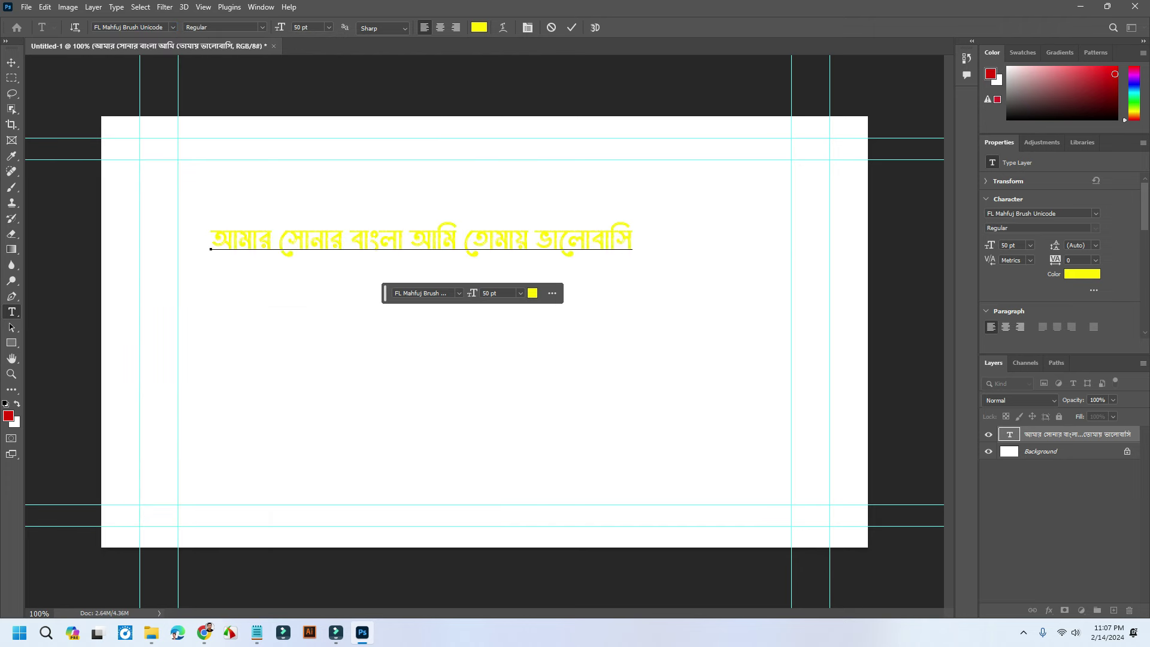
pyautogui.moveTo(633, 242); pyautogui.dragTo(210, 242)
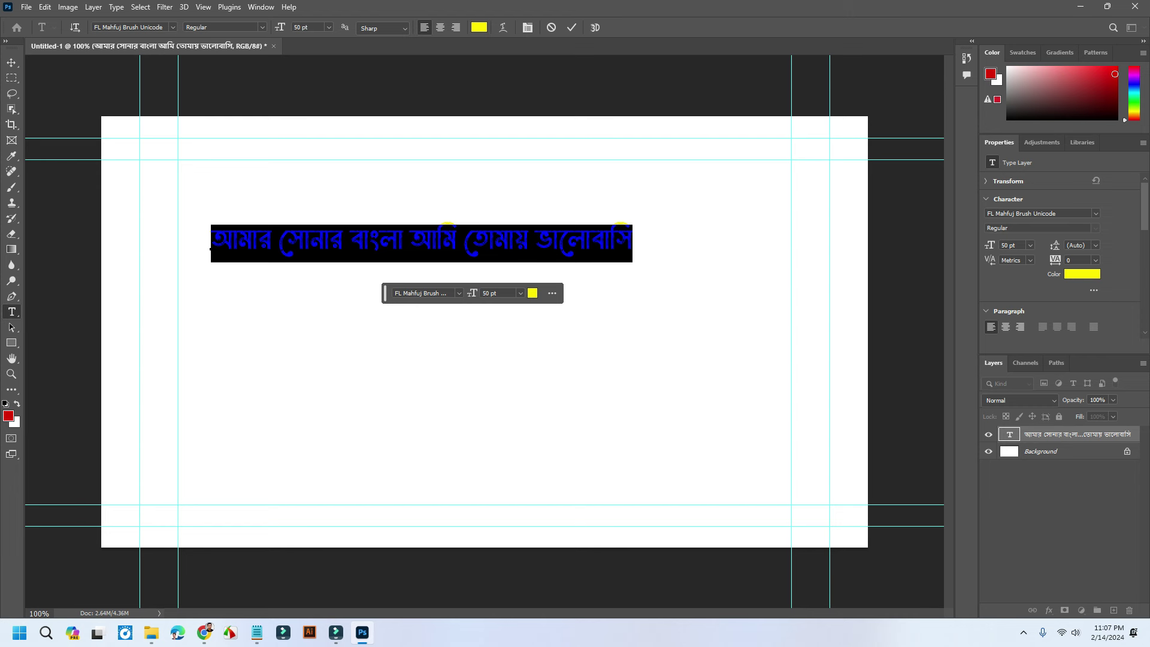
pyautogui.click(342, 243)
pyautogui.click(410, 243)
pyautogui.hotkey('shift', 'Left')
pyautogui.press('Return')
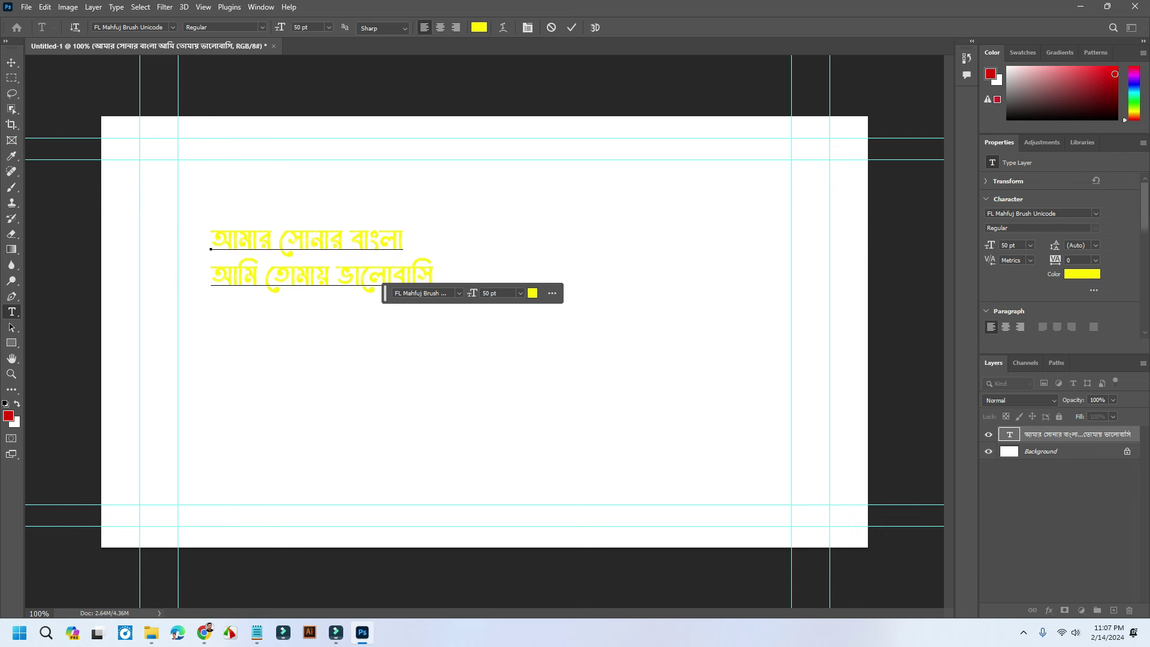
pyautogui.hotkey('ctrl', 'Return')
# - Move the two-line text up toward the top-left guides
pyautogui.press('v')
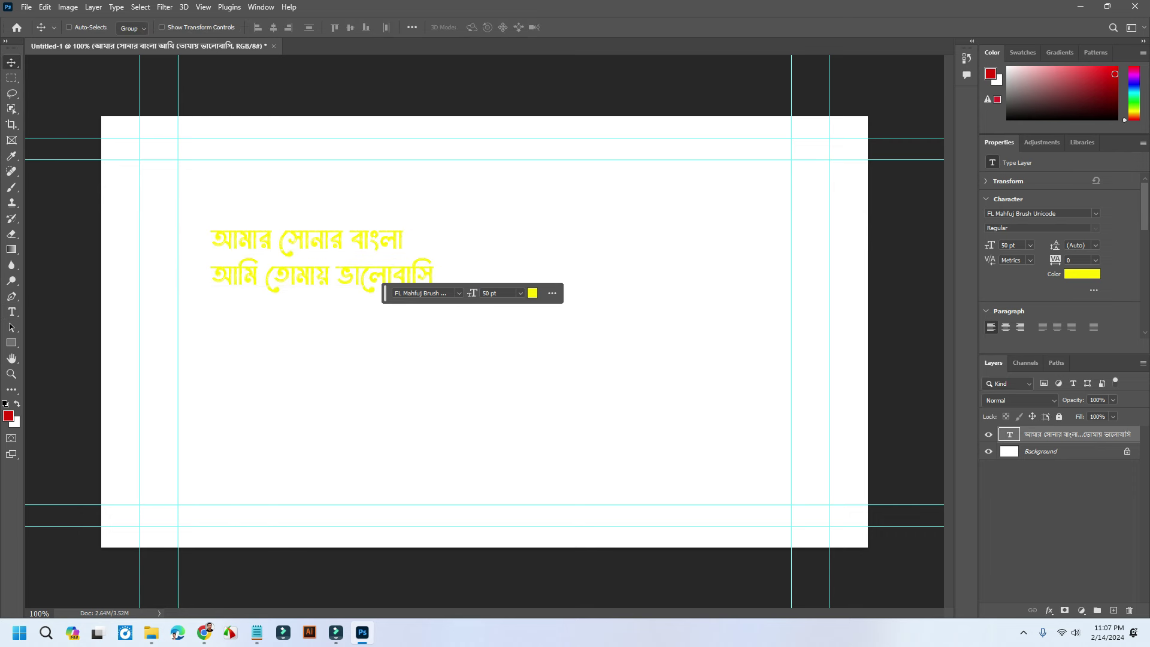
pyautogui.click(552, 293)
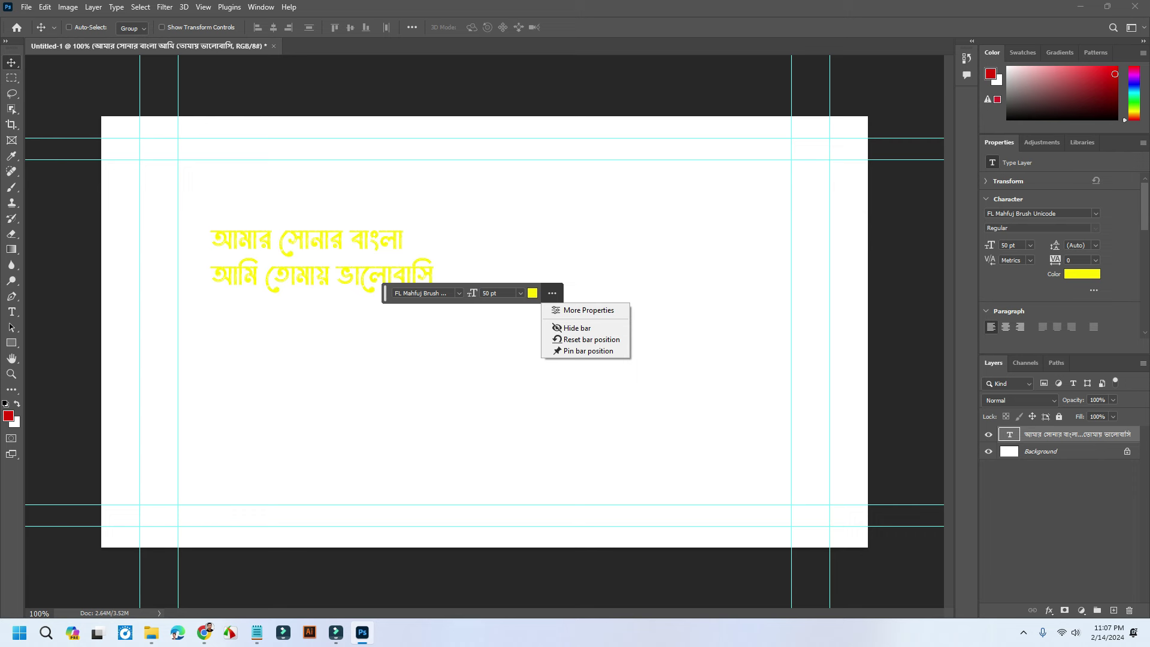
pyautogui.press('Escape')
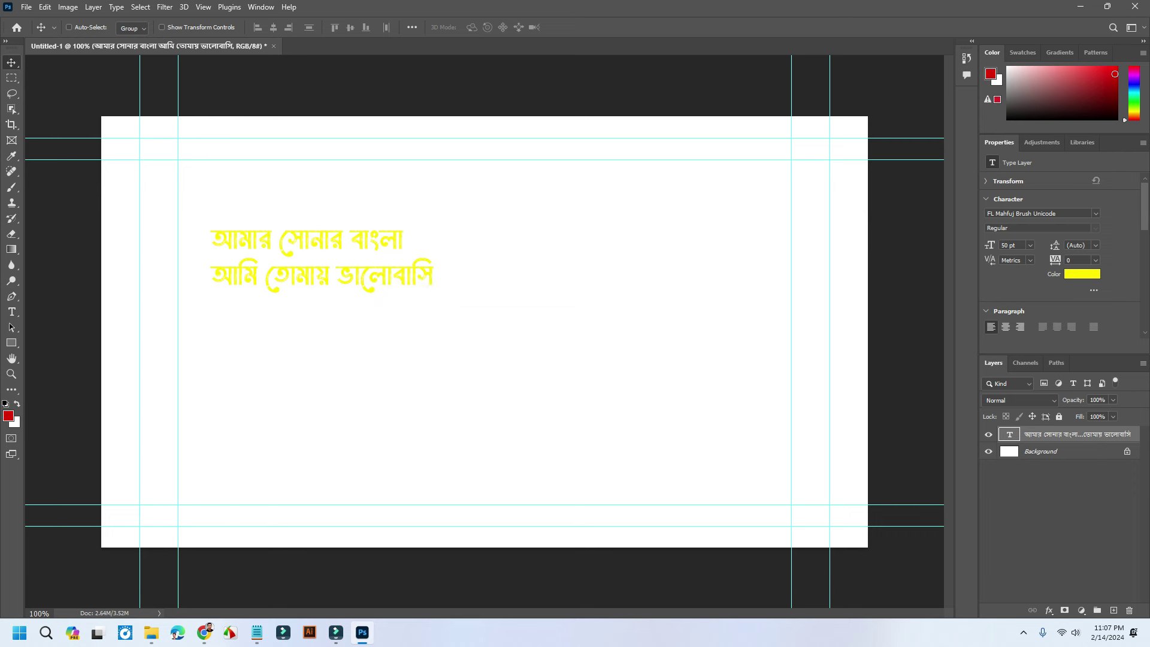
pyautogui.moveTo(317, 227); pyautogui.dragTo(286, 159)
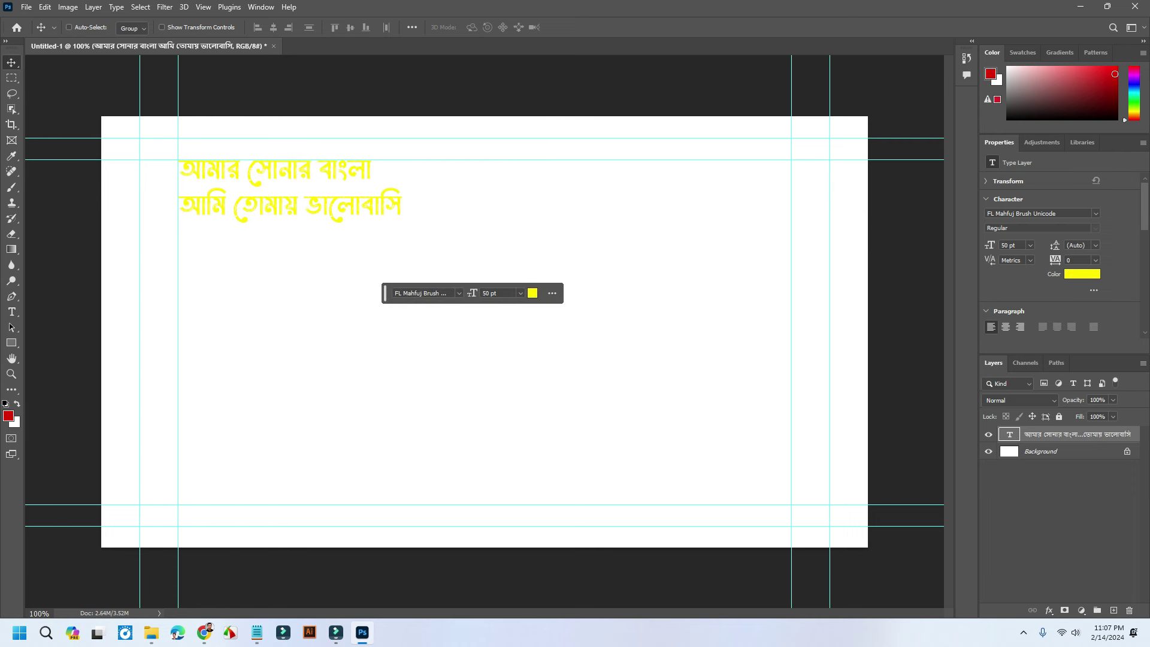
# - Set the text colour to black (#000000)
pyautogui.click(532, 293)
pyautogui.write('000000')
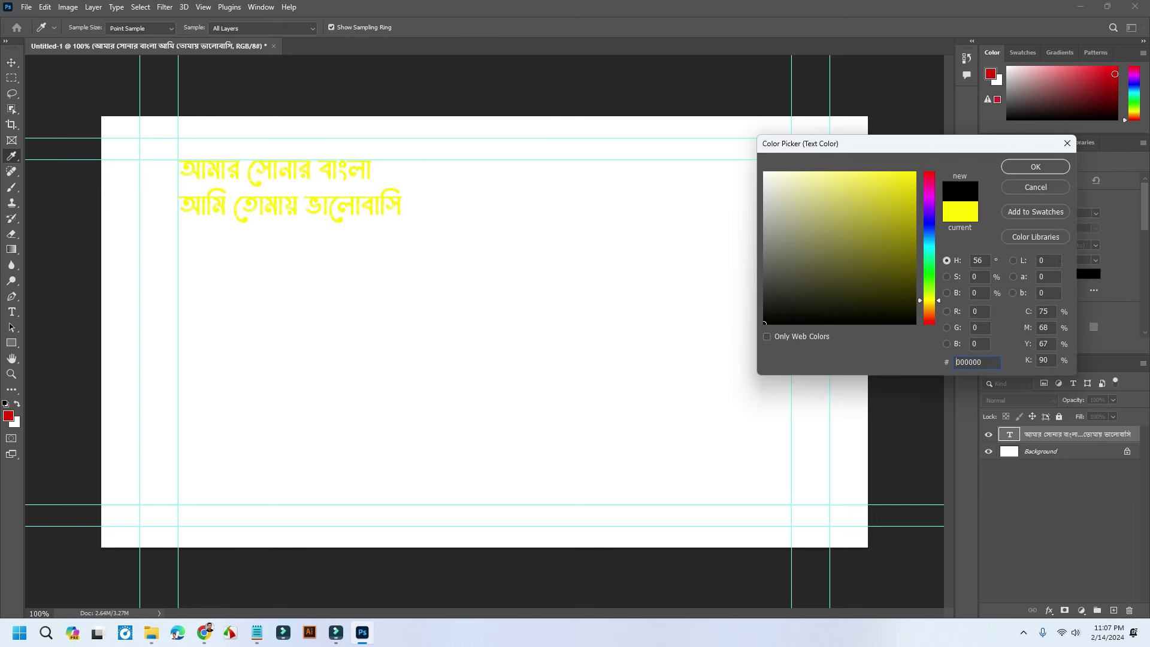
pyautogui.press('Return')
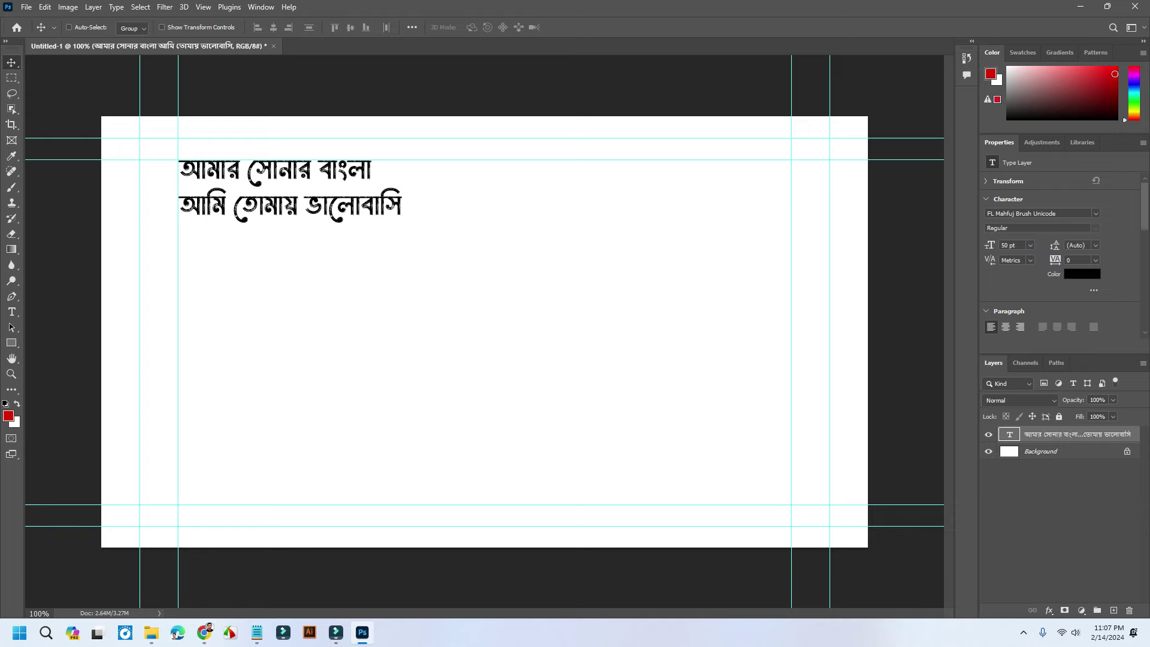
pyautogui.hotkey('ctrl', 't')
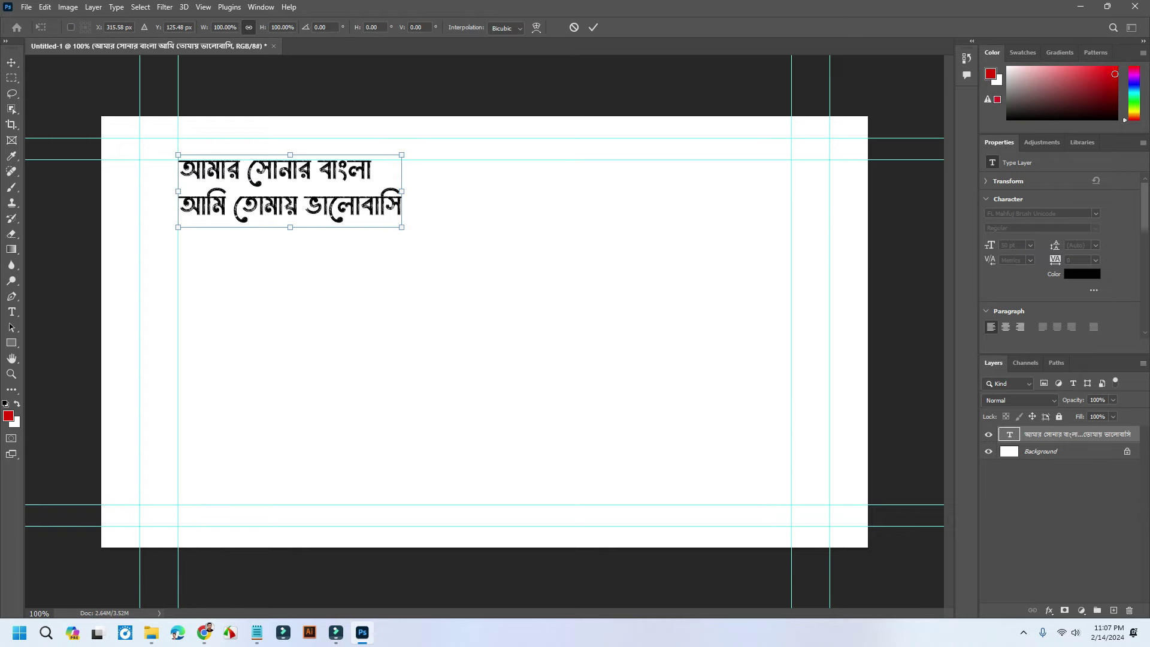
# - Scale the two-line black text up to about 275% (137.38 pt) across the canvas
pyautogui.moveTo(401, 227); pyautogui.dragTo(792, 355)
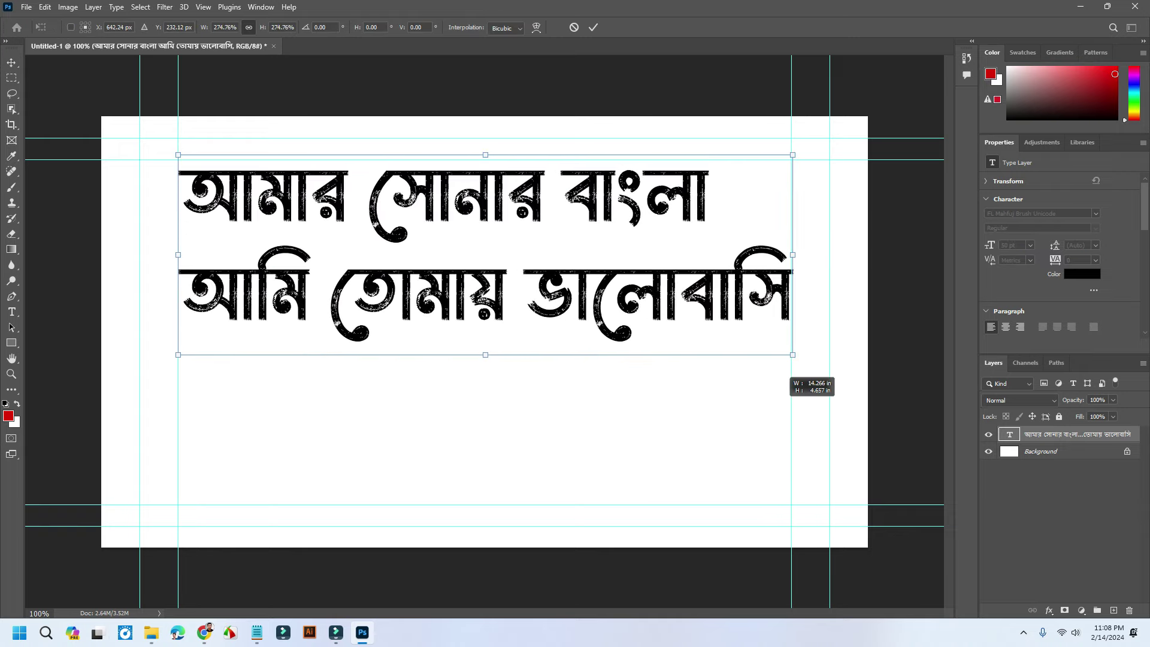
pyautogui.press('Return')
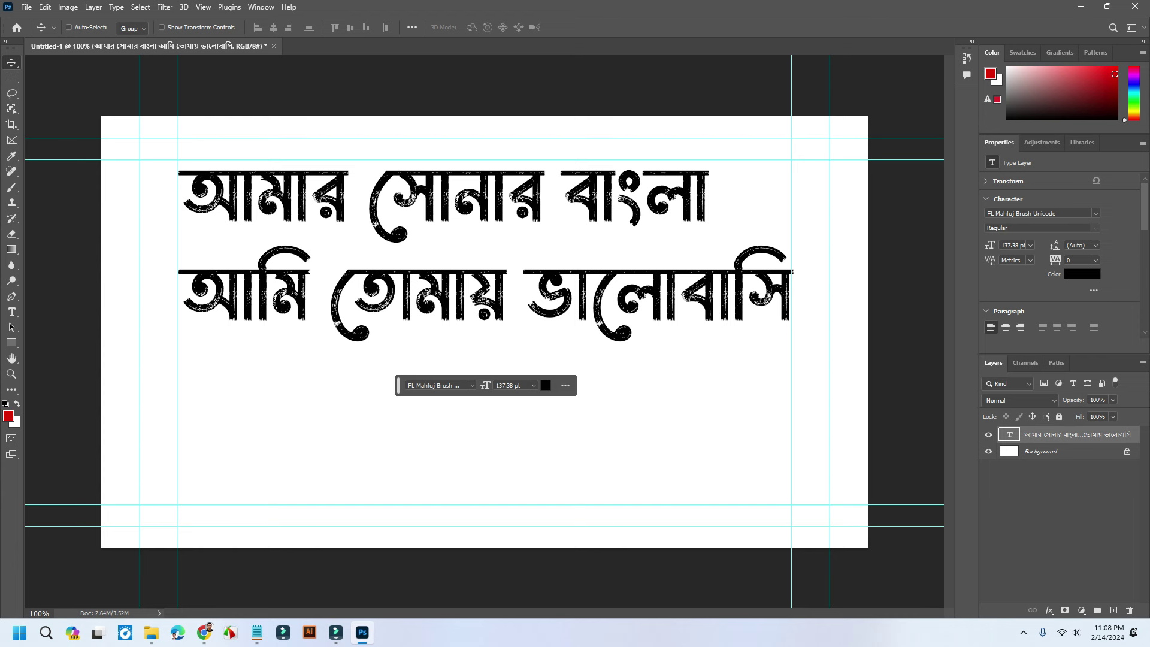
# - Increase the font size of the word বাংলা in the text
pyautogui.click(11, 311)
pyautogui.doubleClick(262, 296)
pyautogui.press('Up')
pyautogui.press('Up')
pyautogui.press('Up')
pyautogui.press('Up')
pyautogui.press('Up')
pyautogui.press('Up')
pyautogui.press('Up')
pyautogui.press('Up')
pyautogui.press('Up')
pyautogui.press('Up')
pyautogui.press('Up')
pyautogui.press('Up')
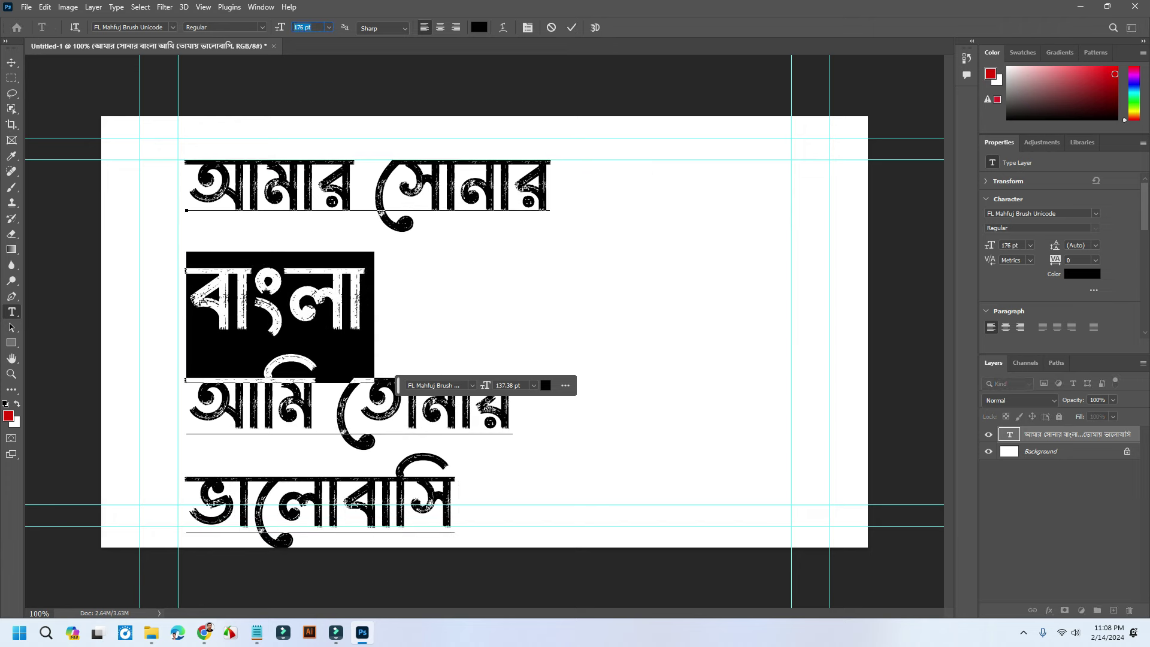
pyautogui.press('Up')
pyautogui.press('Up')
pyautogui.press('Up')
pyautogui.press('Up')
pyautogui.press('Up')
pyautogui.press('Up')
pyautogui.press('Up')
pyautogui.press('Up')
pyautogui.press('Up')
pyautogui.press('Up')
pyautogui.press('Up')
pyautogui.press('Up')
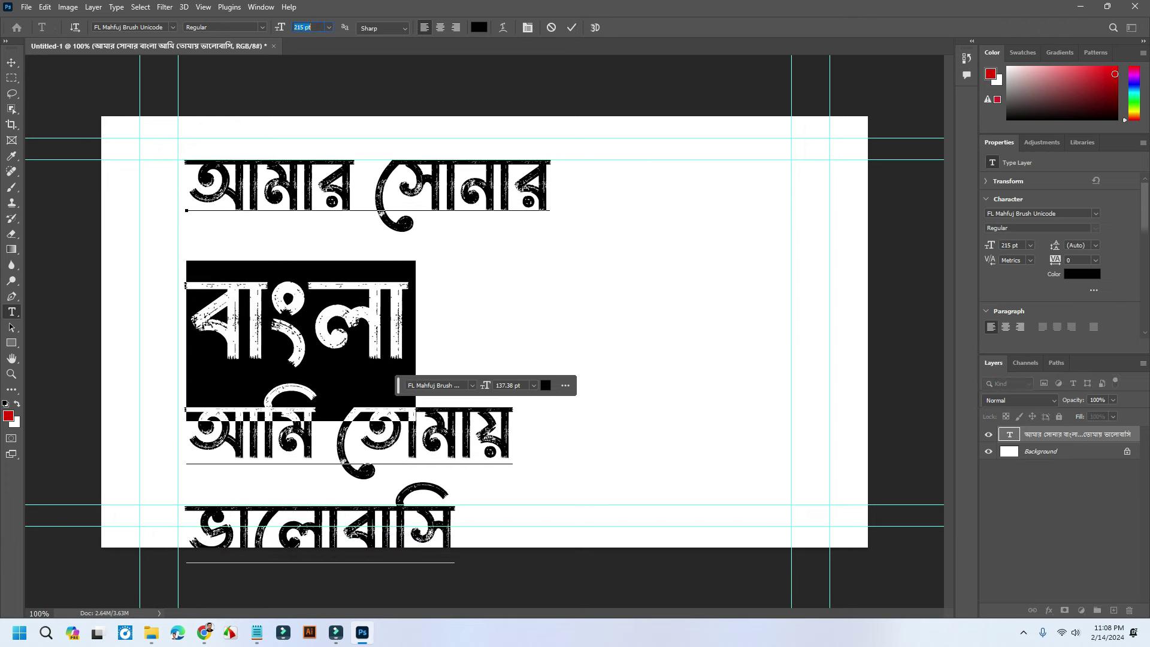
pyautogui.hotkey('ctrl', 'Return')
# - Shrink the text block to about 75% and move it up onto the canvas
pyautogui.moveTo(372, 239); pyautogui.dragTo(422, 273)
pyautogui.hotkey('ctrl', 't')
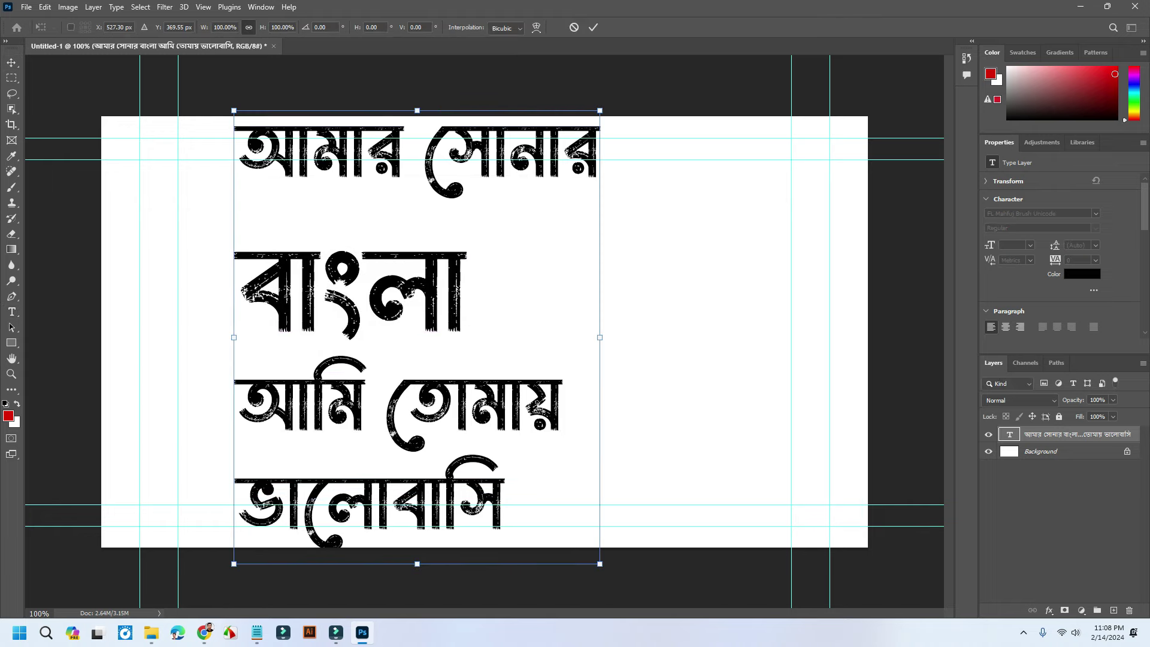
pyautogui.moveTo(600, 111); pyautogui.dragTo(507, 225)
pyautogui.moveTo(424, 231); pyautogui.dragTo(434, 161)
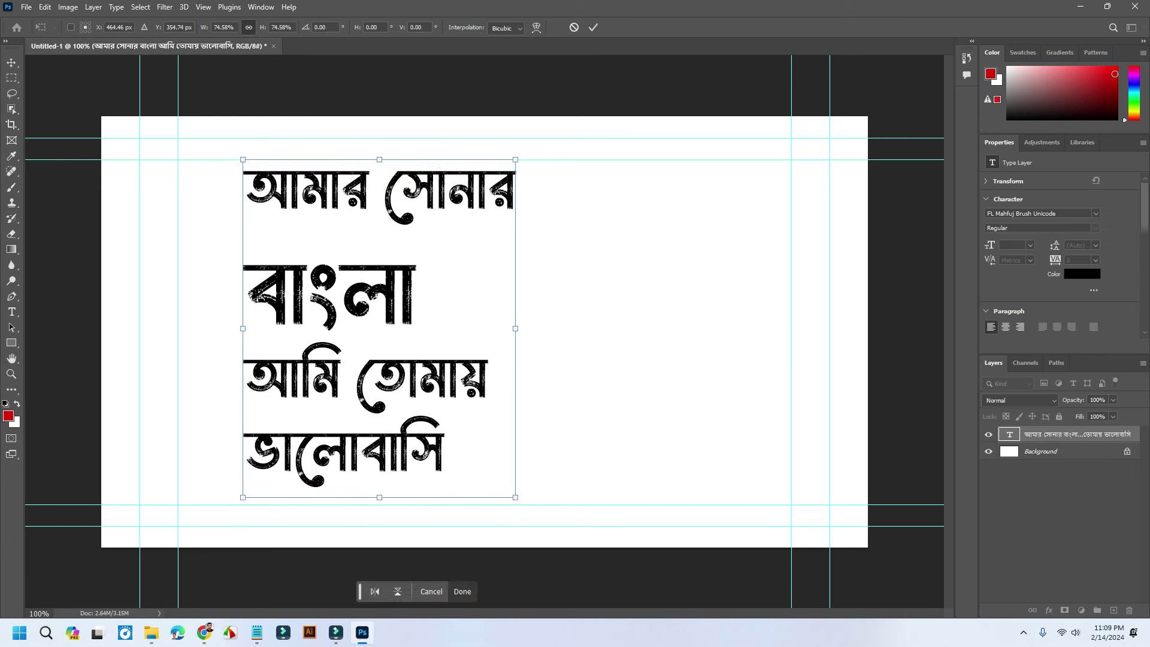
pyautogui.press('Return')
# - Colour the word বাংলা red (ff0000)
pyautogui.press('t')
pyautogui.click(329, 293)
pyautogui.doubleClick(330, 294)
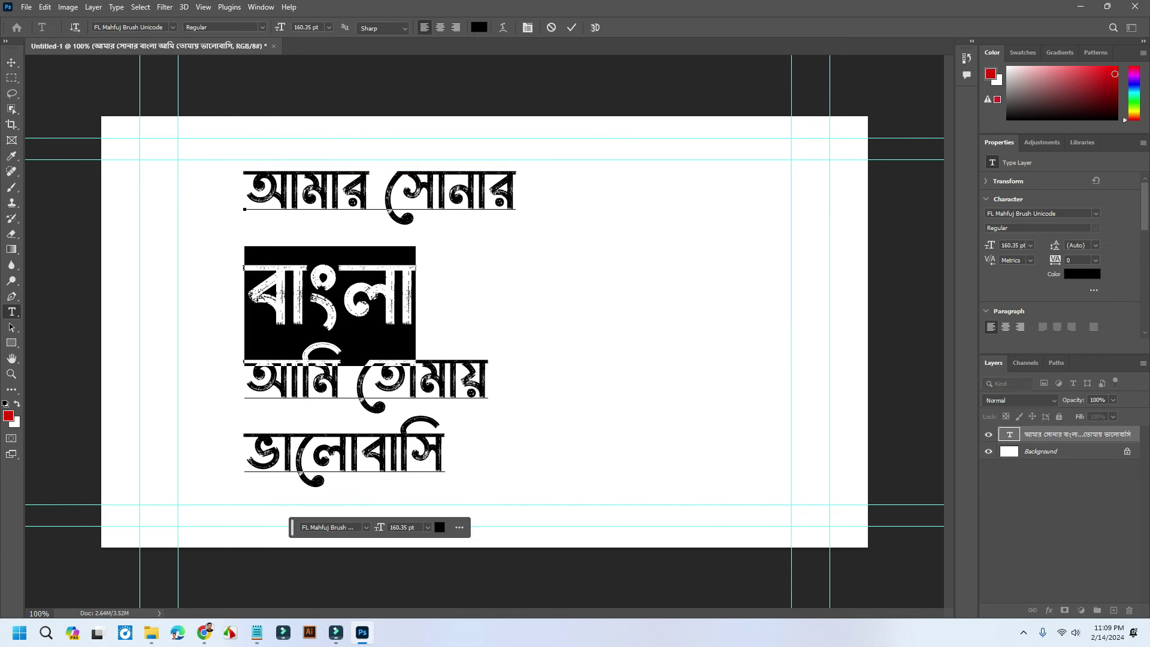
pyautogui.click(479, 27)
pyautogui.write('ff0000')
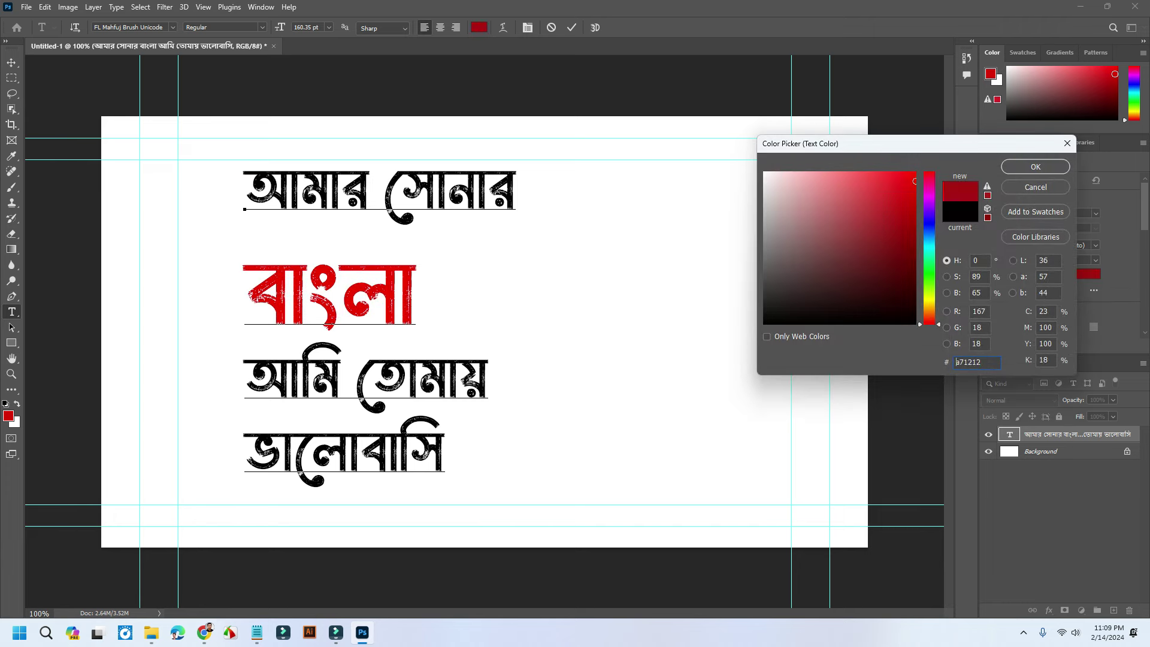
pyautogui.click(1036, 166)
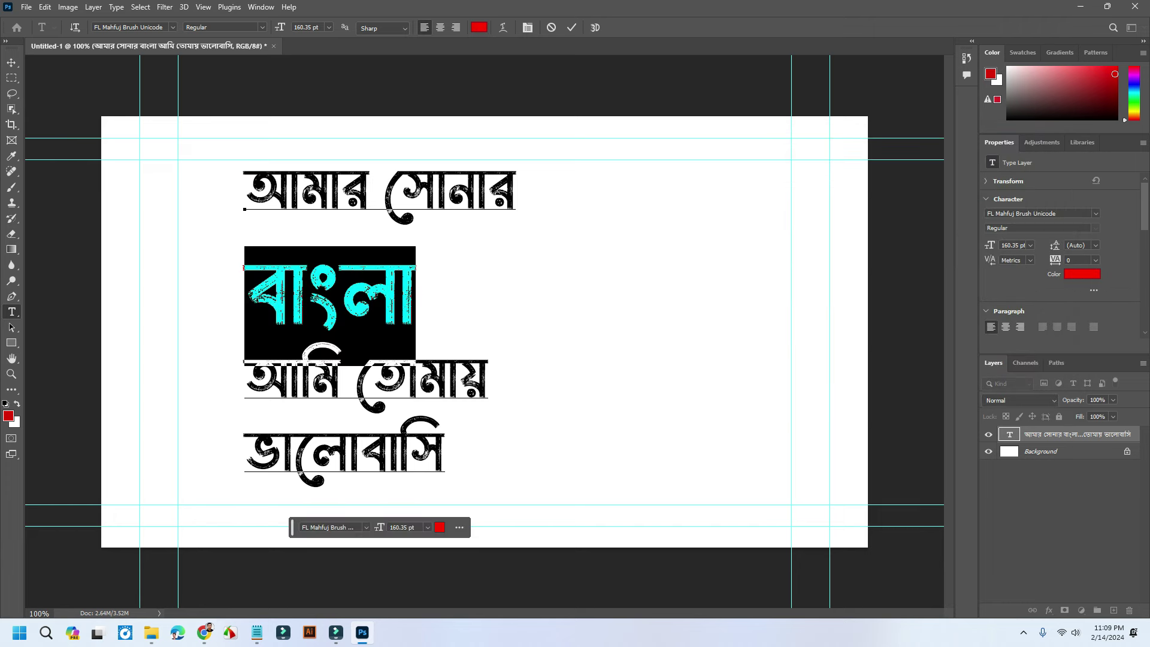
# - Colour the top line আমার সোনার bright green, leaving the bottom lines black
pyautogui.click(340, 198)
pyautogui.tripleClick(369, 198)
pyautogui.click(478, 27)
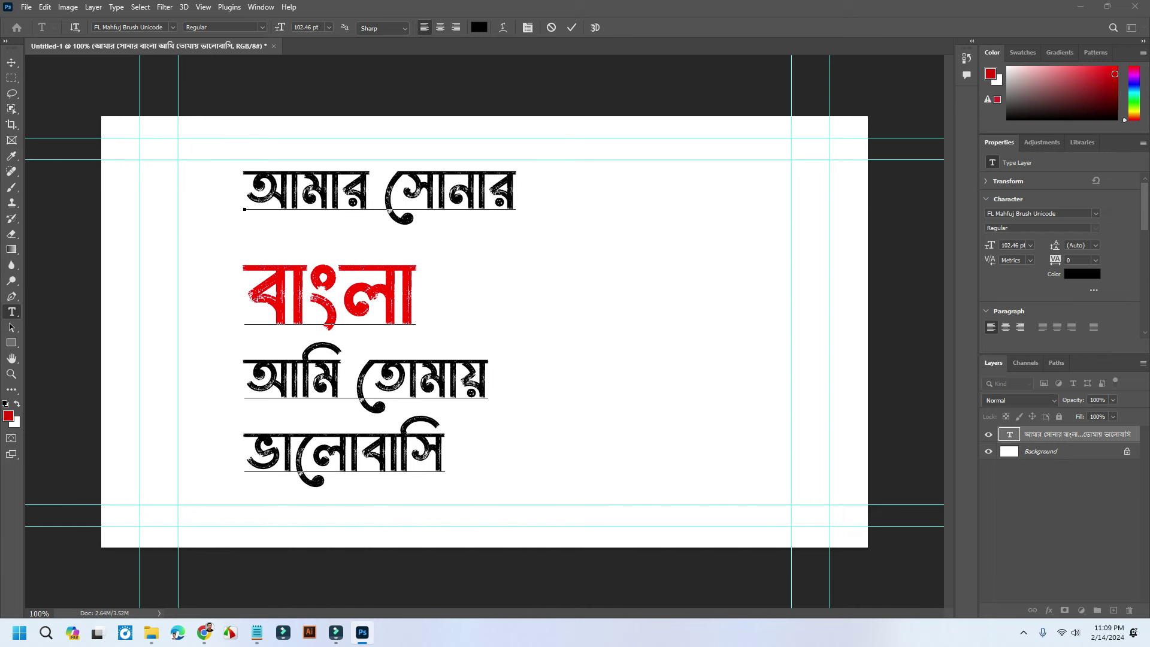
pyautogui.click(929, 282)
pyautogui.click(915, 229)
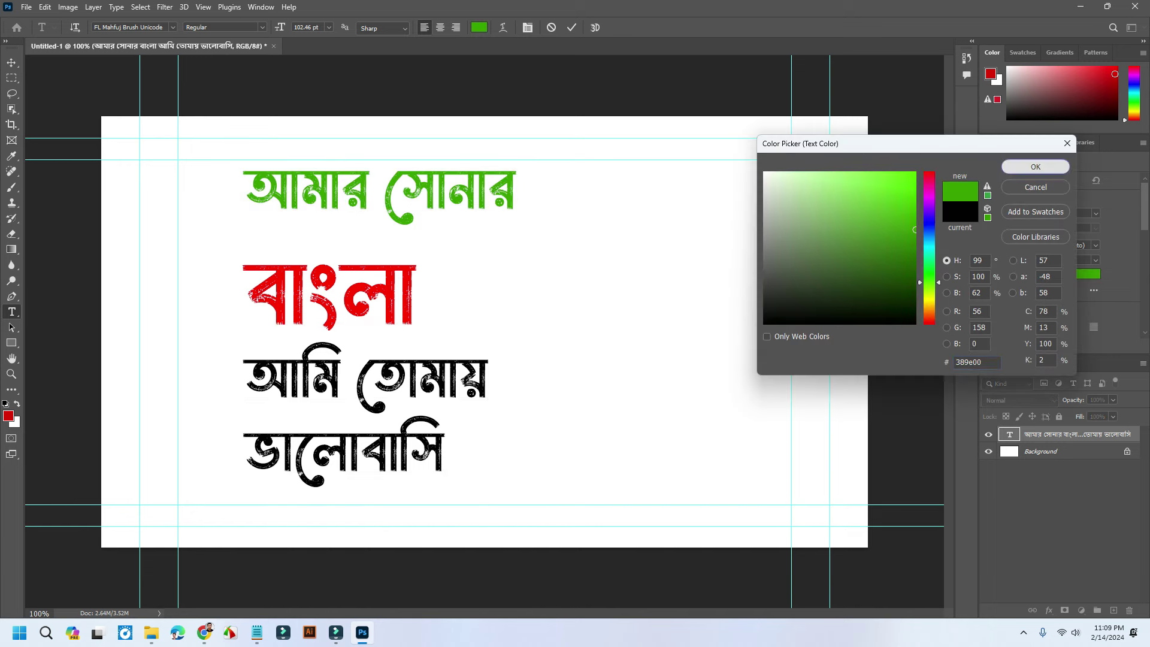
pyautogui.click(1035, 167)
pyautogui.click(353, 384)
pyautogui.moveTo(245, 383); pyautogui.dragTo(444, 465)
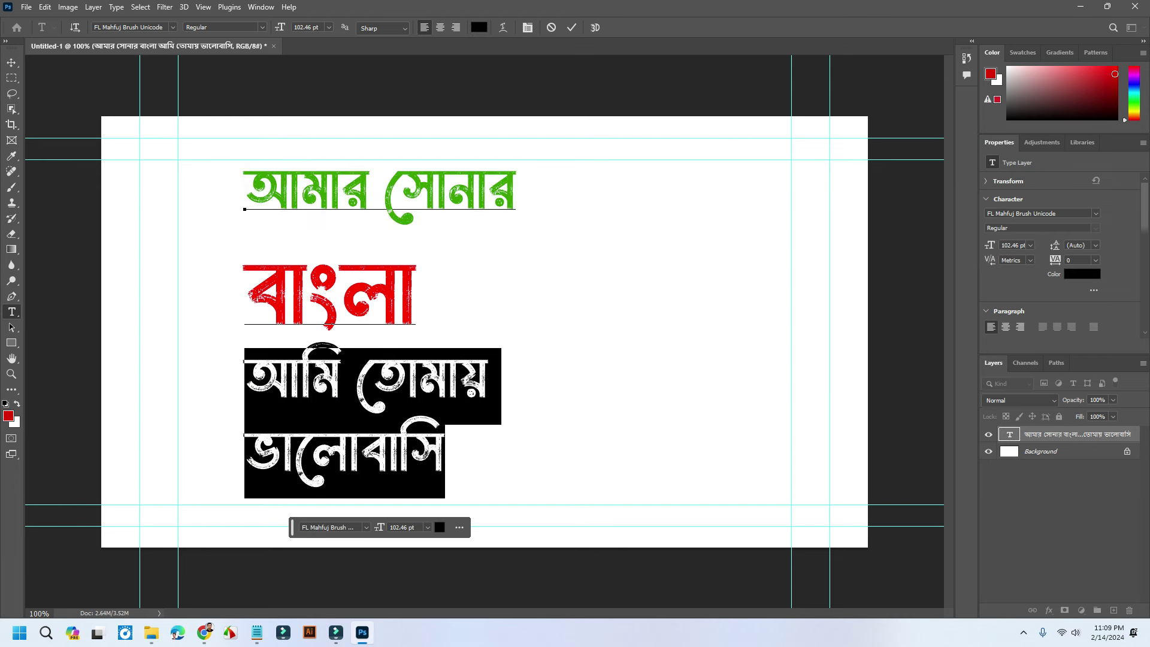
pyautogui.doubleClick(330, 294)
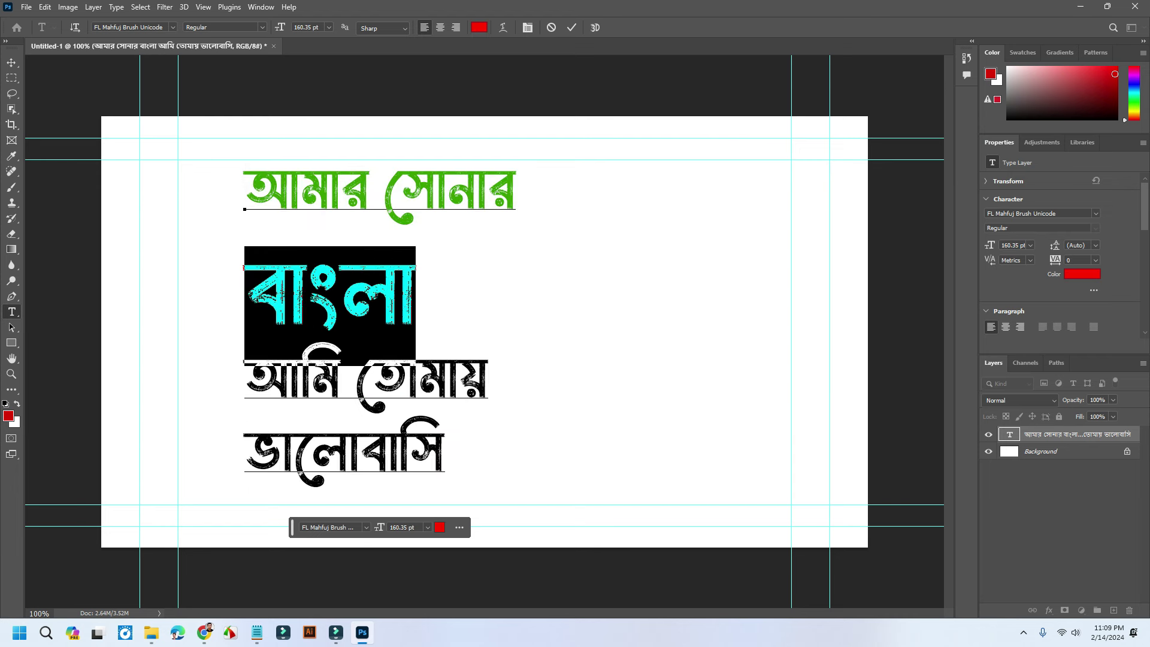
# - Set the font size of বাংলা to 222 pt
pyautogui.hotkey('alt', 'Up')
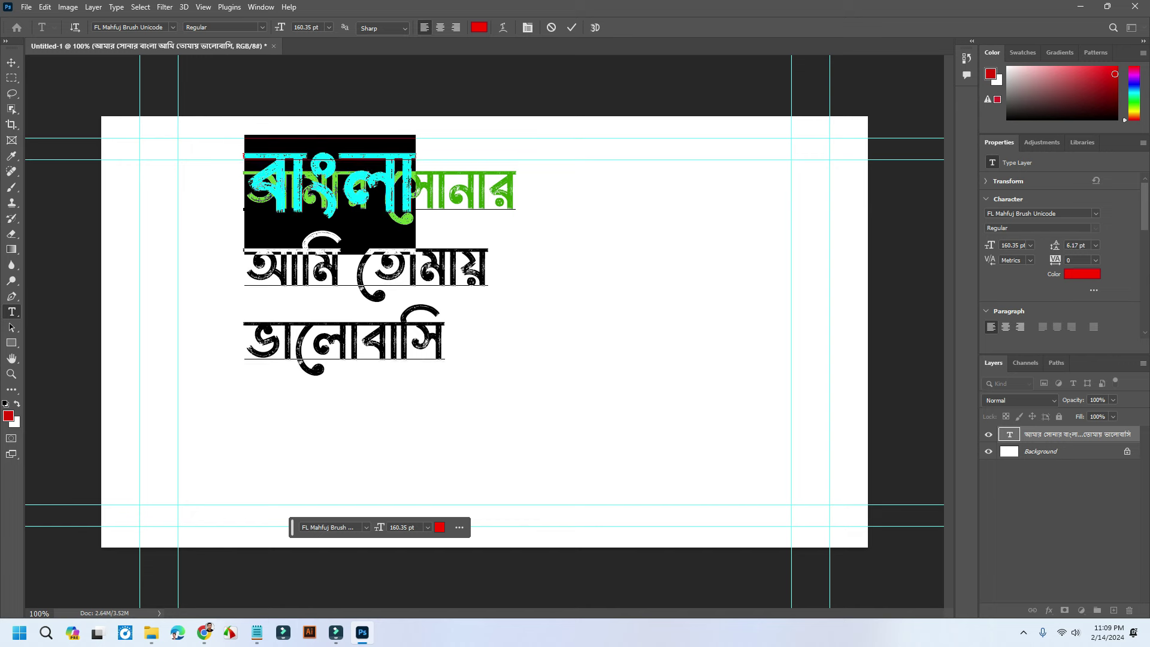
pyautogui.hotkey('alt', 'Down')
pyautogui.hotkey('alt', 'Down')
pyautogui.hotkey('alt', 'Down')
pyautogui.hotkey('alt', 'Down')
pyautogui.hotkey('alt', 'Down')
pyautogui.hotkey('alt', 'Down')
pyautogui.hotkey('alt', 'Down')
pyautogui.hotkey('alt', 'Down')
pyautogui.hotkey('alt', 'Down')
pyautogui.hotkey('alt', 'Down')
pyautogui.hotkey('alt', 'Down')
pyautogui.hotkey('alt', 'Down')
pyautogui.hotkey('alt', 'Down')
pyautogui.hotkey('alt', 'Down')
pyautogui.hotkey('alt', 'Down')
pyautogui.hotkey('alt', 'Down')
pyautogui.hotkey('alt', 'Down')
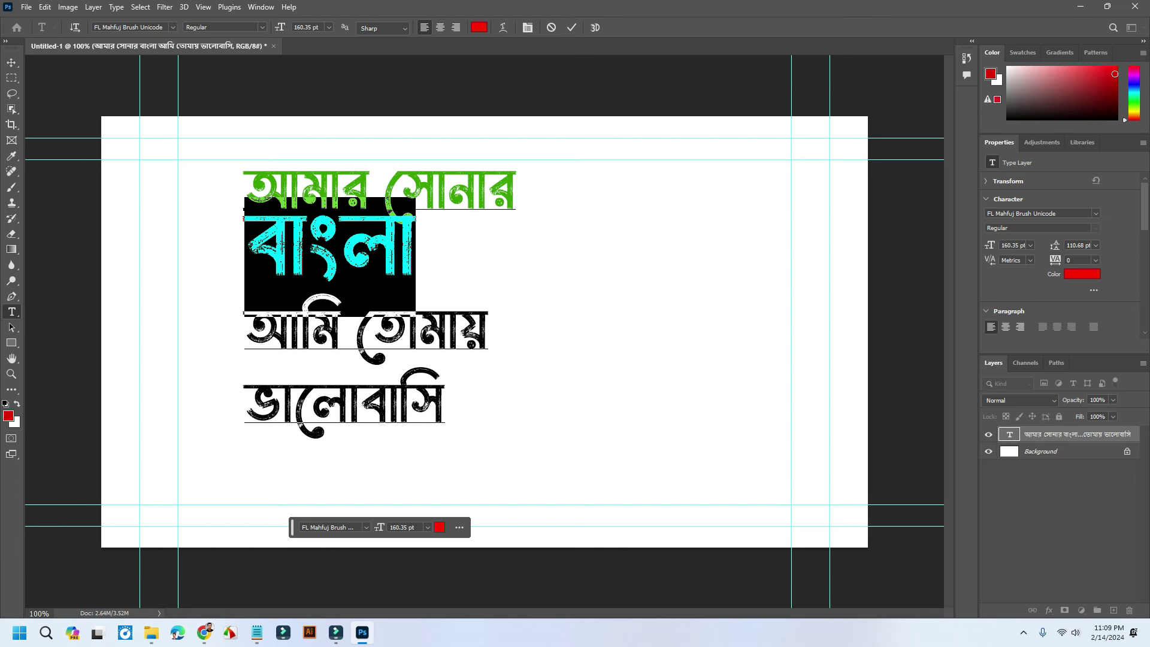
pyautogui.scroll(8, 298, 27)
pyautogui.scroll(8, 297, 27)
pyautogui.scroll(8, 298, 26)
pyautogui.scroll(7, 298, 27)
pyautogui.scroll(7, 298, 26)
pyautogui.scroll(8, 297, 27)
pyautogui.scroll(7, 298, 27)
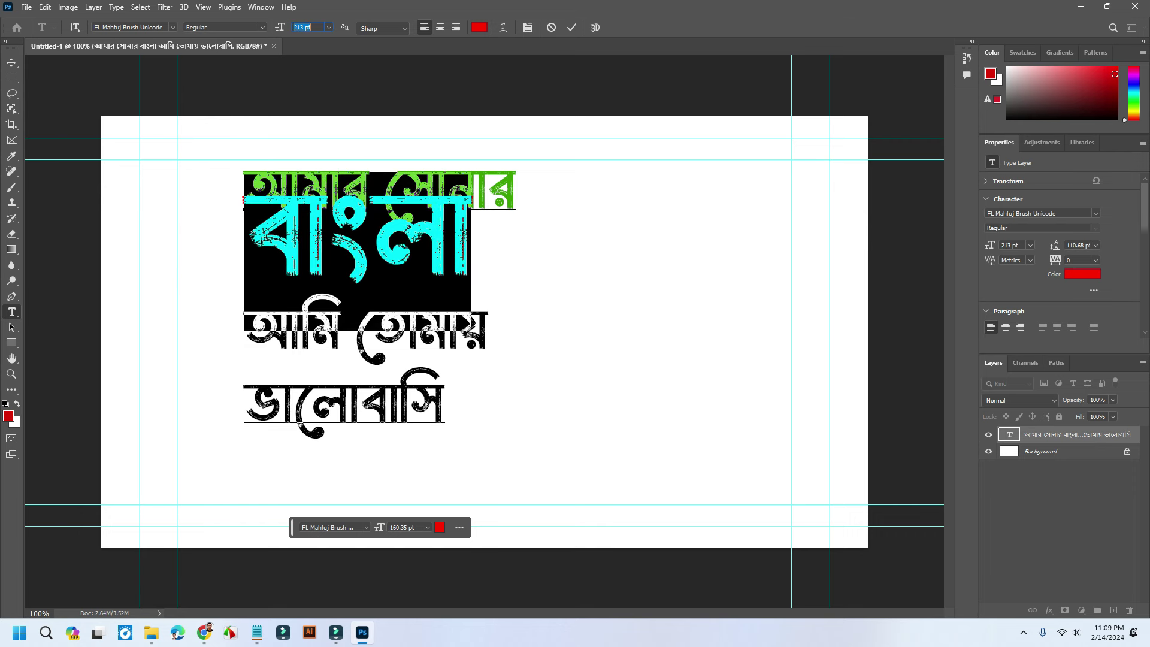
pyautogui.scroll(4, 298, 27)
pyautogui.scroll(4, 298, 27)
pyautogui.scroll(5, 297, 27)
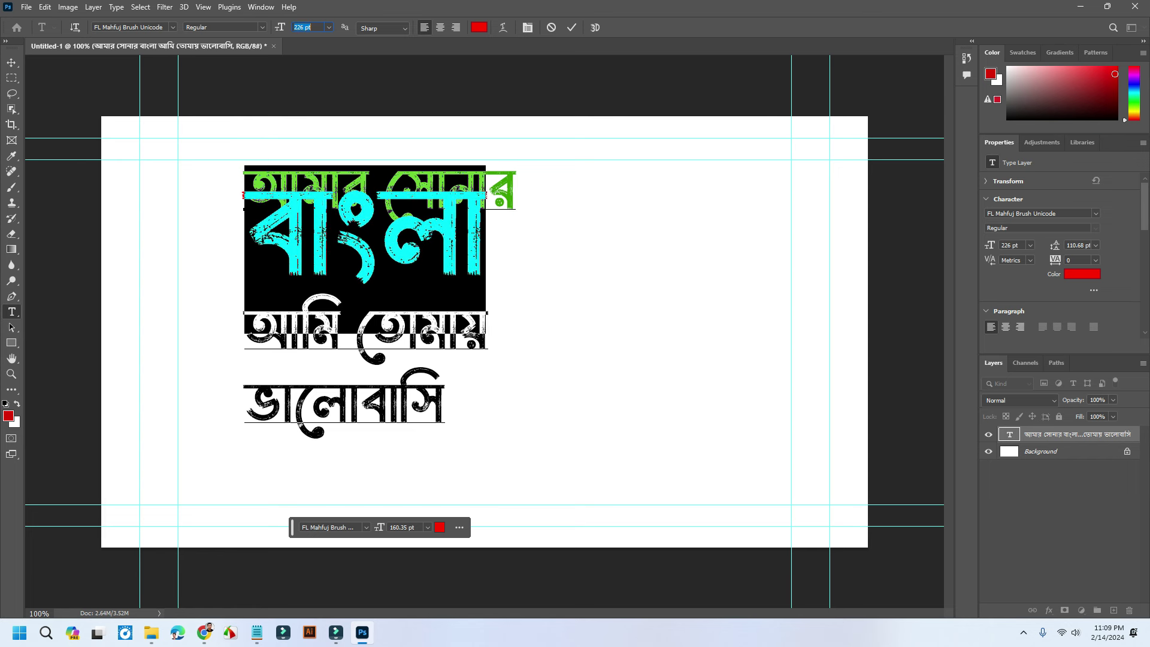
pyautogui.scroll(-2, 297, 27)
pyautogui.scroll(-2, 298, 27)
pyautogui.press('Return')
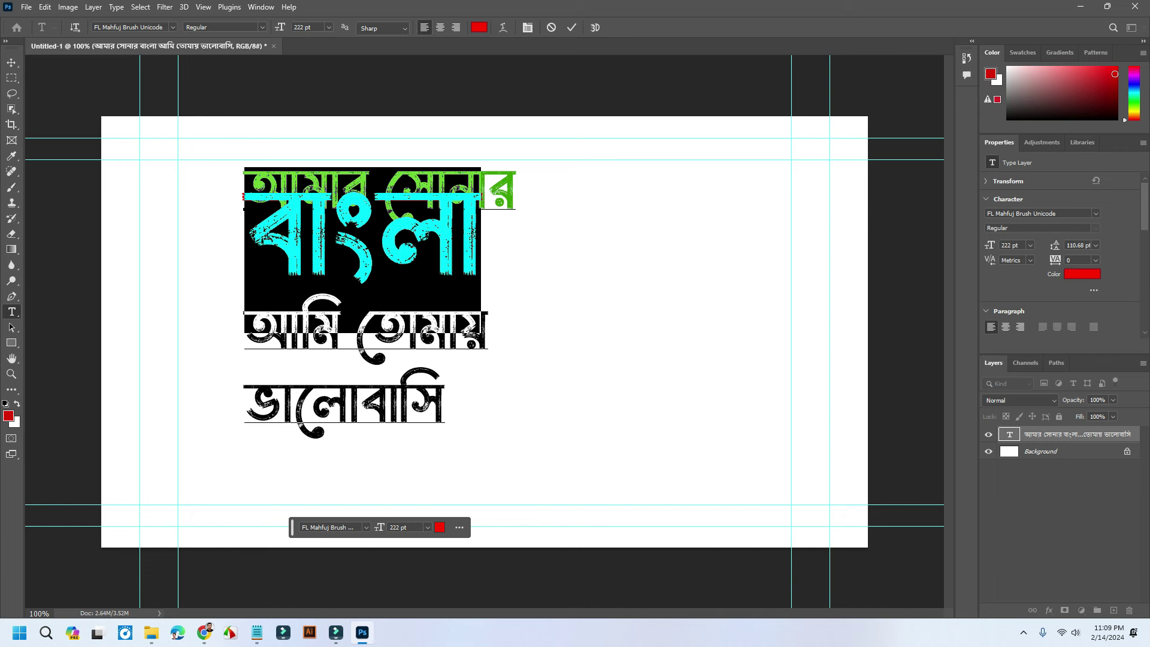
# - Increase the leading around বাংলা and centre-align the top two lines
pyautogui.moveTo(1055, 245); pyautogui.dragTo(1082, 245)
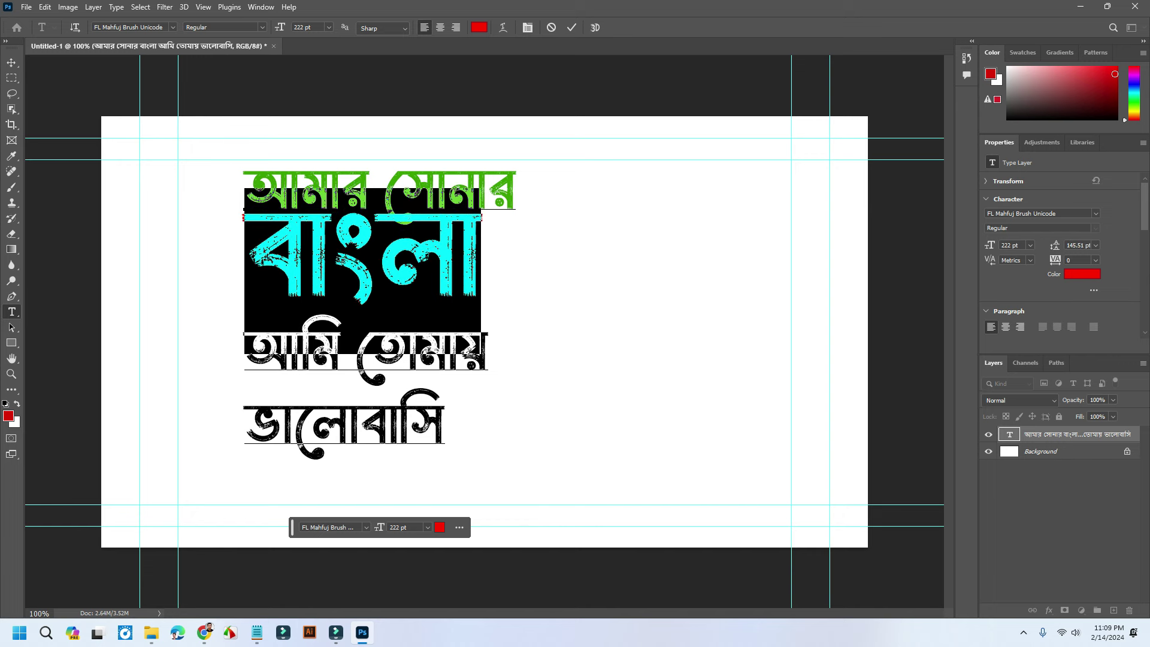
pyautogui.press('Left')
pyautogui.hotkey('shift', 'End')
pyautogui.hotkey('shift', 'Up')
pyautogui.click(441, 27)
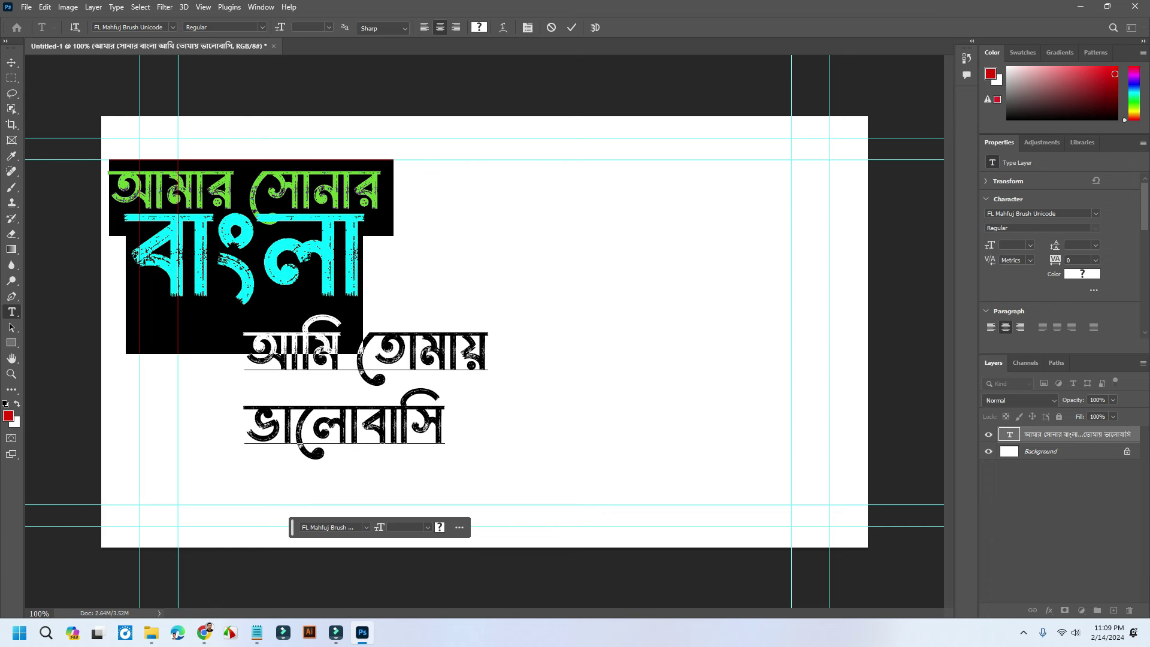
# - Move the text block right and up and enlarge it to about 107%
pyautogui.click(11, 62)
pyautogui.moveTo(258, 201)
pyautogui.mouseDown()
pyautogui.moveTo(379, 190)
pyautogui.moveTo(391, 220)
pyautogui.mouseUp()
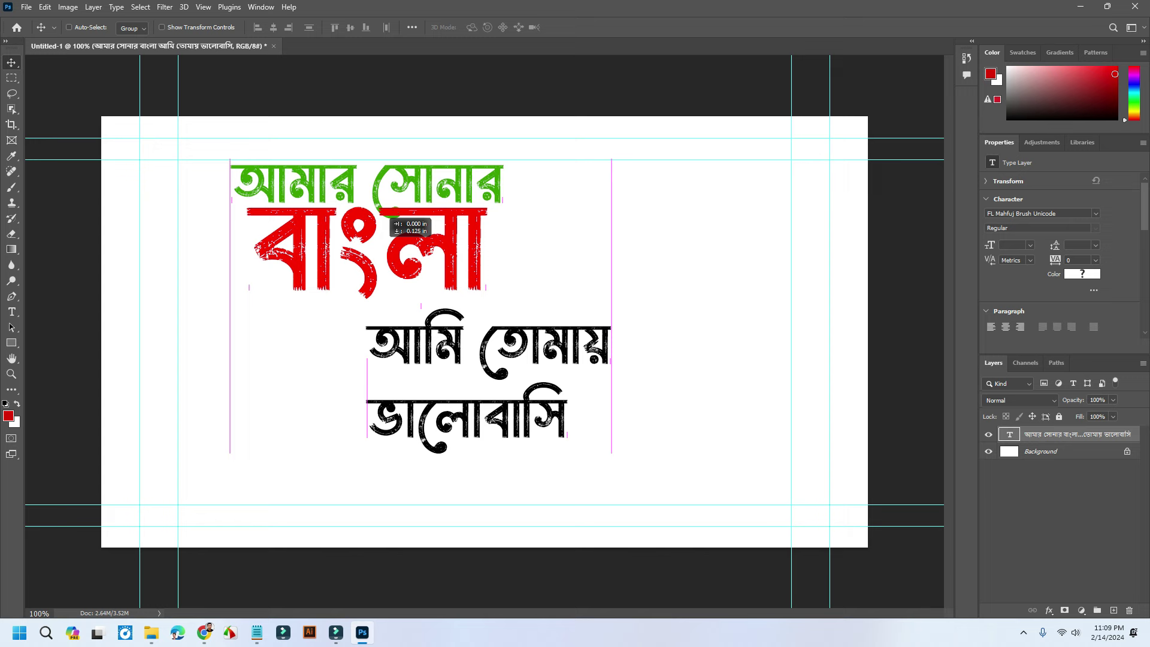
pyautogui.hotkey('ctrl', 't')
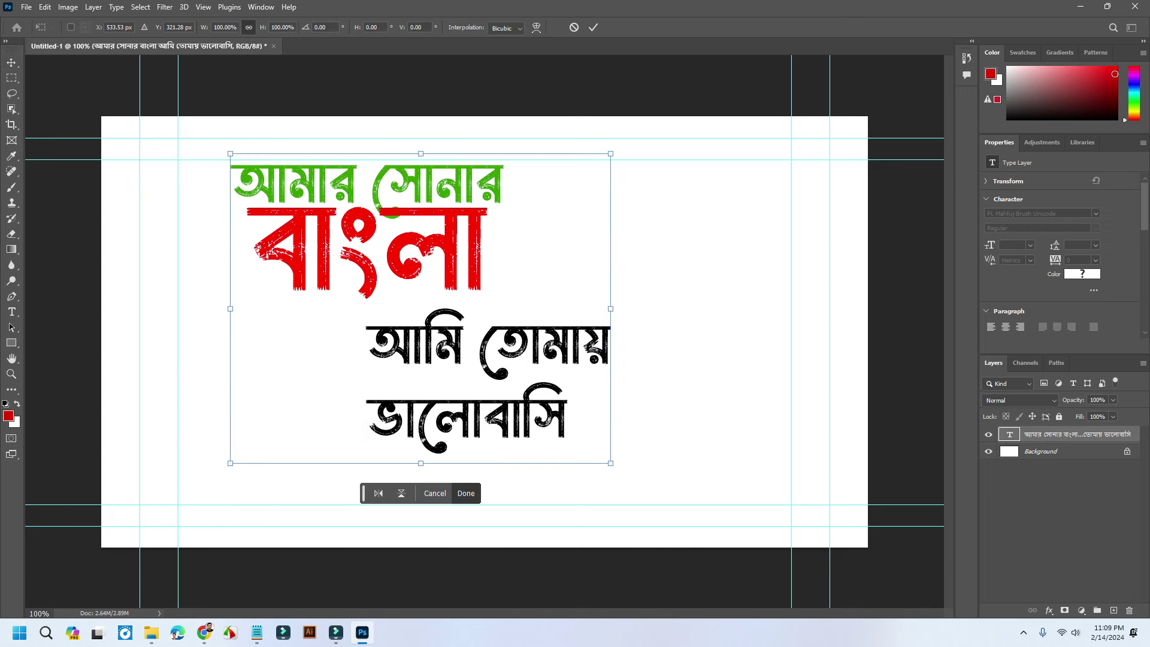
pyautogui.moveTo(611, 463); pyautogui.dragTo(684, 504)
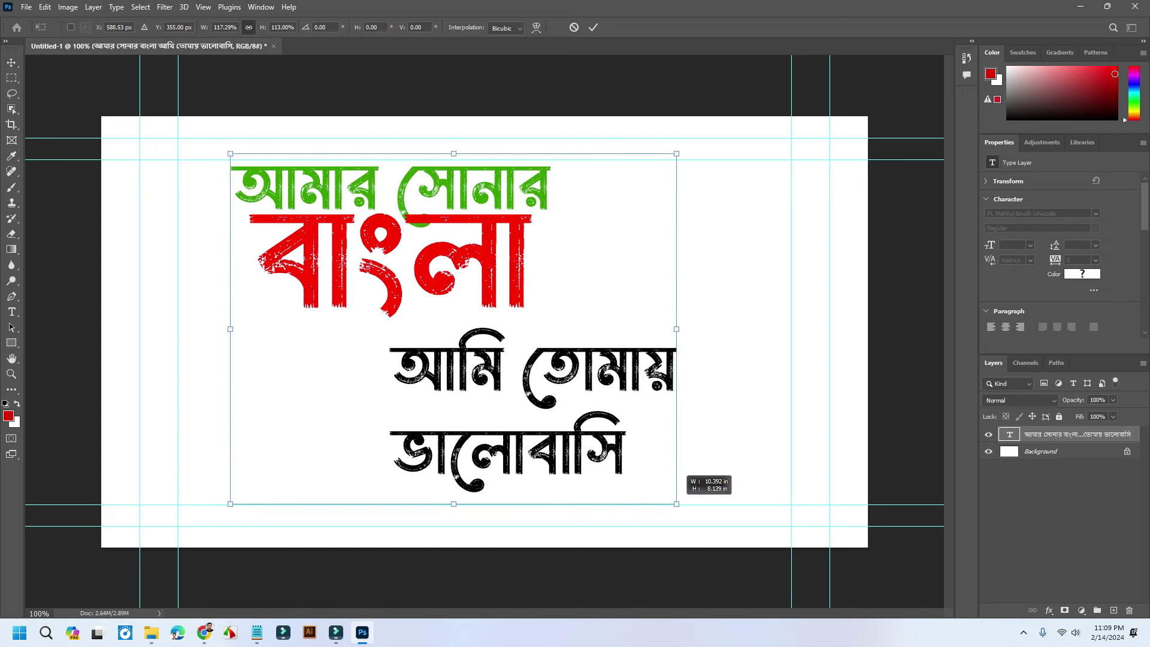
pyautogui.hotkey('ctrl', 'z')
pyautogui.moveTo(610, 463); pyautogui.dragTo(689, 527)
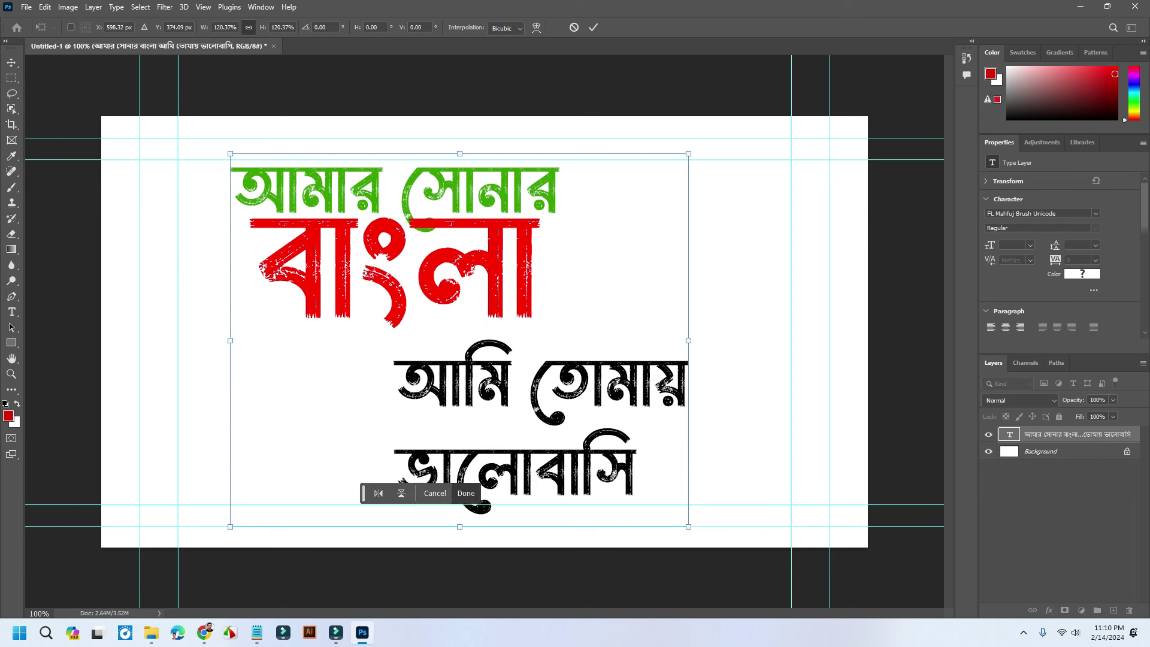
pyautogui.press('Return')
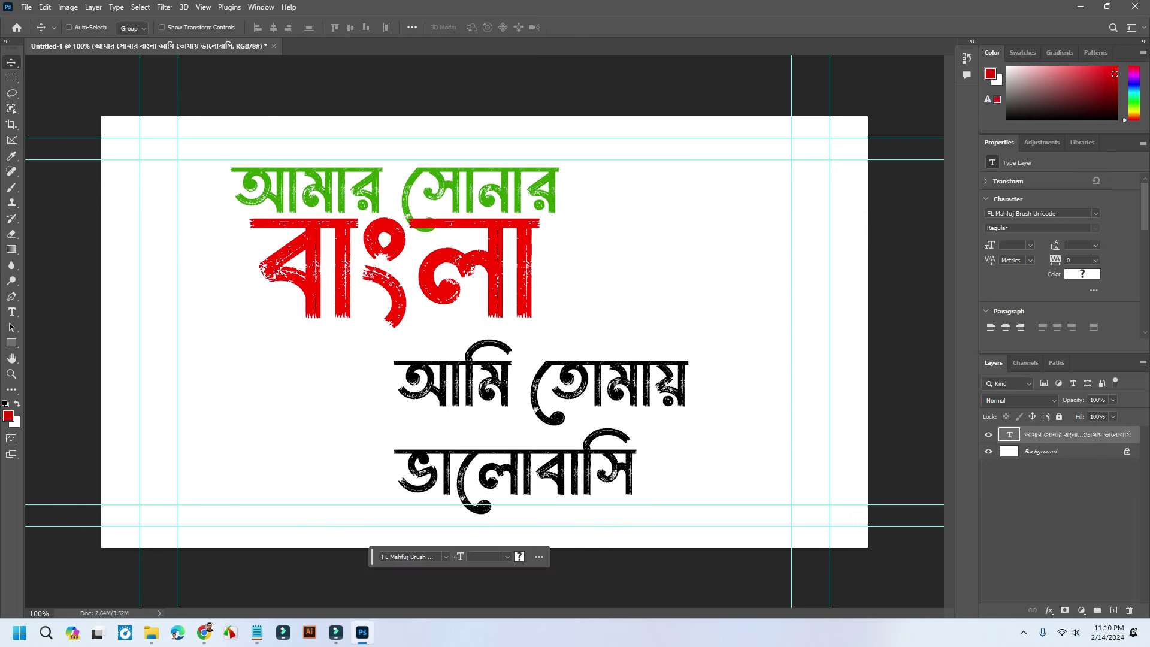
# - Adjust the leading above বাংলা and increase it above ভালোবাসি to push that line lower
pyautogui.click(11, 312)
pyautogui.doubleClick(396, 269)
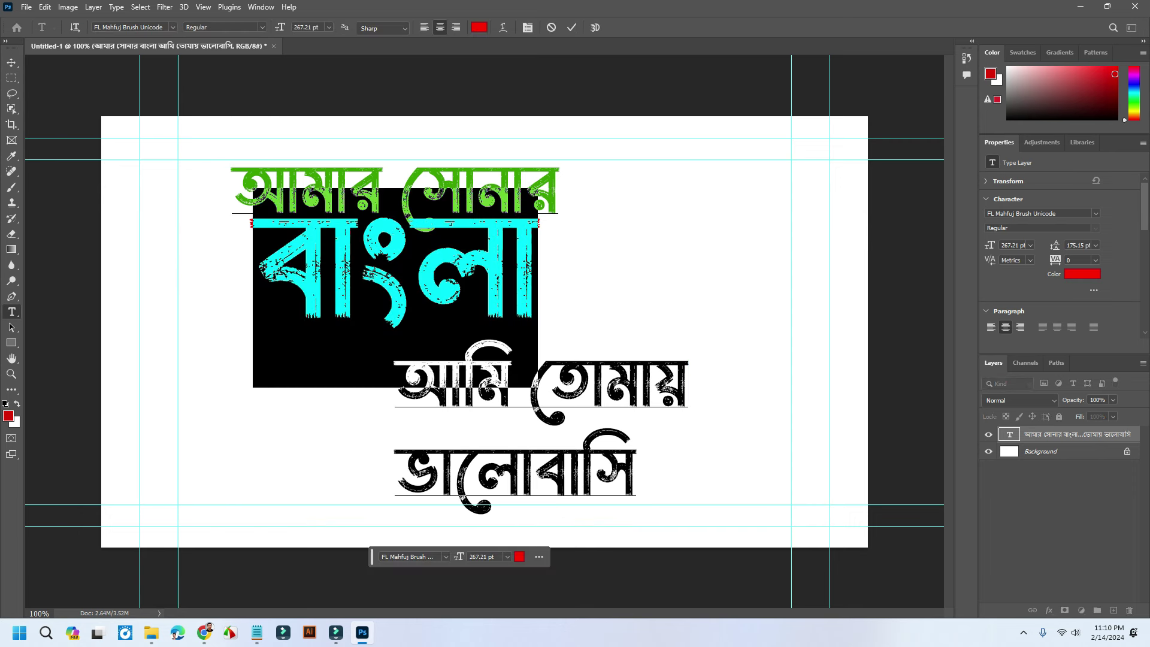
pyautogui.hotkey('alt', 'Down')
pyautogui.hotkey('alt', 'Down')
pyautogui.hotkey('alt', 'Down')
pyautogui.hotkey('alt', 'Down')
pyautogui.hotkey('alt', 'Down')
pyautogui.hotkey('alt', 'Down')
pyautogui.hotkey('alt', 'Down')
pyautogui.hotkey('alt', 'Down')
pyautogui.hotkey('alt', 'Up')
pyautogui.hotkey('alt', 'Up')
pyautogui.hotkey('alt', 'Up')
pyautogui.hotkey('alt', 'Up')
pyautogui.hotkey('alt', 'Up')
pyautogui.hotkey('alt', 'Up')
pyautogui.hotkey('alt', 'Up')
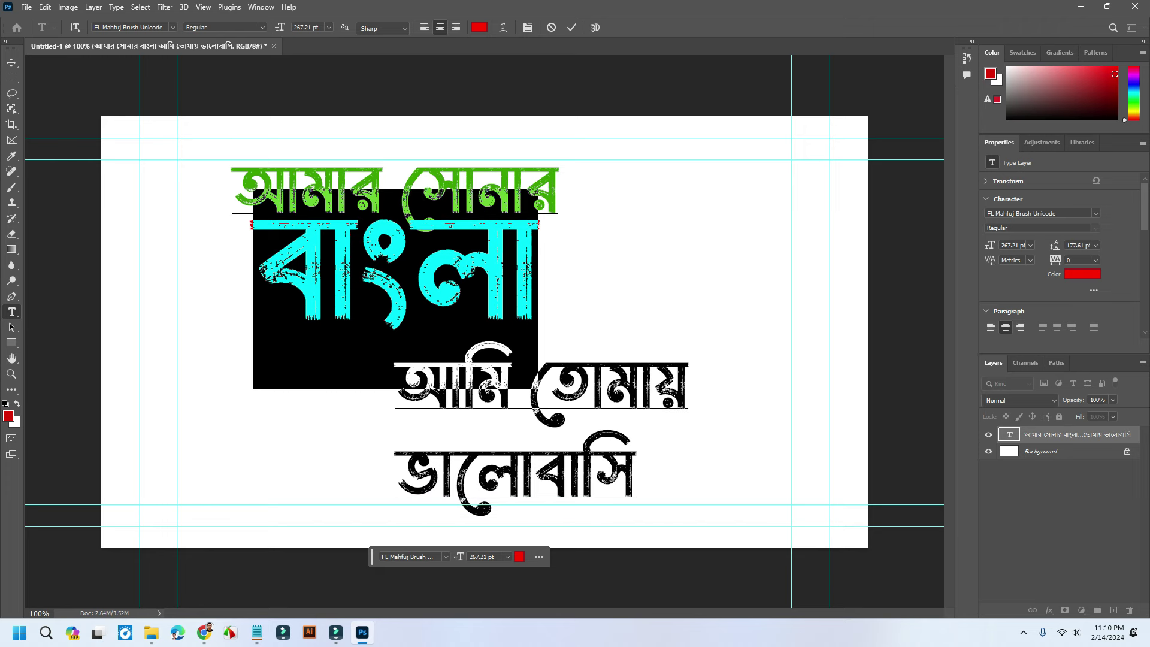
pyautogui.press('Right')
pyautogui.press('Down')
pyautogui.press('Down')
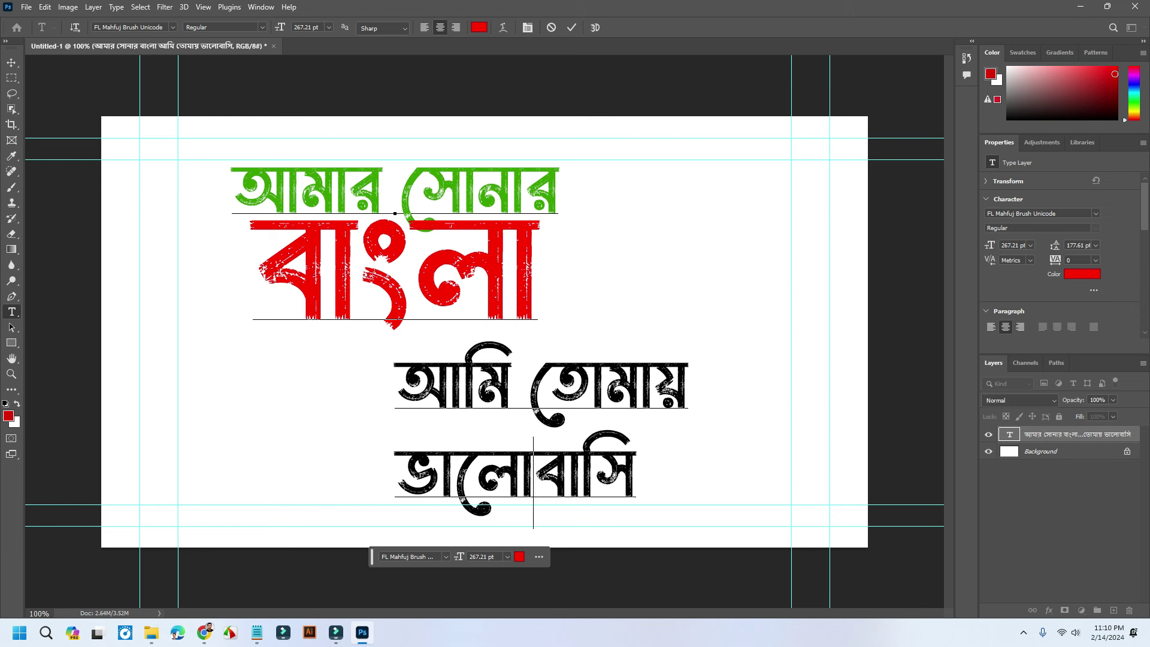
pyautogui.press('End')
pyautogui.hotkey('shift', 'Home')
pyautogui.hotkey('alt', 'Up')
pyautogui.hotkey('alt', 'Up')
pyautogui.hotkey('alt', 'Up')
pyautogui.hotkey('alt', 'Down')
pyautogui.hotkey('alt', 'Down')
pyautogui.hotkey('alt', 'Down')
pyautogui.hotkey('alt', 'Down')
pyautogui.hotkey('alt', 'Down')
pyautogui.hotkey('alt', 'Down')
pyautogui.hotkey('alt', 'Down')
pyautogui.hotkey('alt', 'Down')
pyautogui.hotkey('alt', 'Down')
pyautogui.hotkey('alt', 'Down')
pyautogui.hotkey('alt', 'Down')
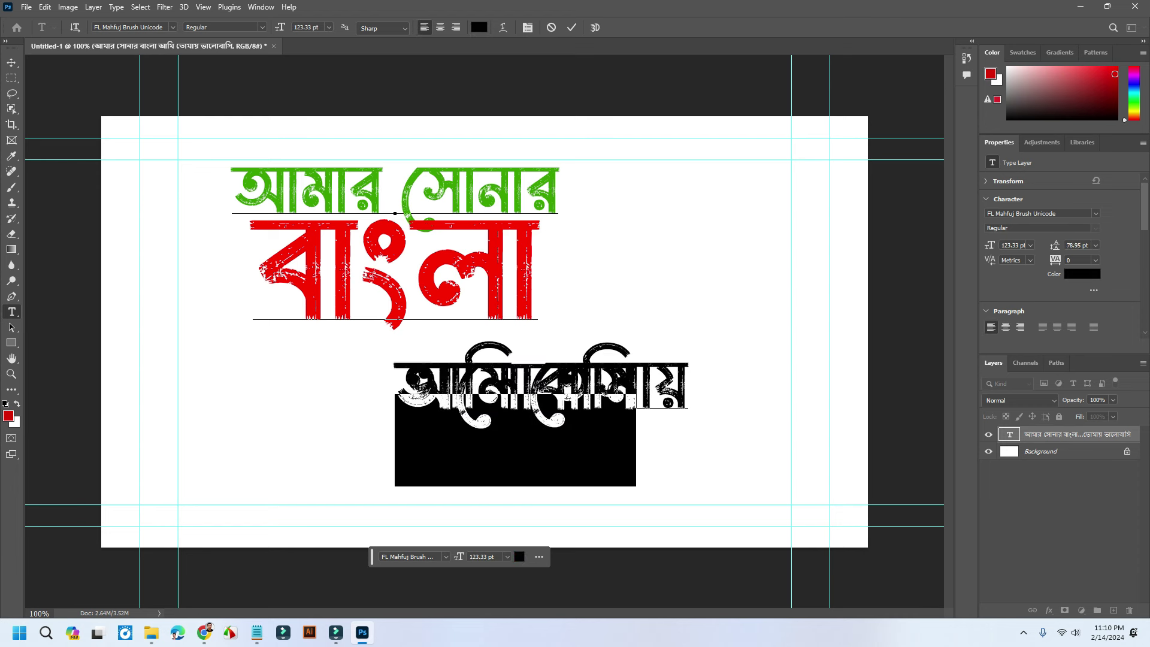
pyautogui.hotkey('alt', 'Down')
pyautogui.hotkey('alt', 'Down')
pyautogui.hotkey('alt', 'Down')
pyautogui.hotkey('alt', 'Down')
pyautogui.hotkey('alt', 'Down')
pyautogui.hotkey('alt', 'Down')
pyautogui.hotkey('alt', 'Down')
pyautogui.hotkey('alt', 'Down')
pyautogui.hotkey('alt', 'Down')
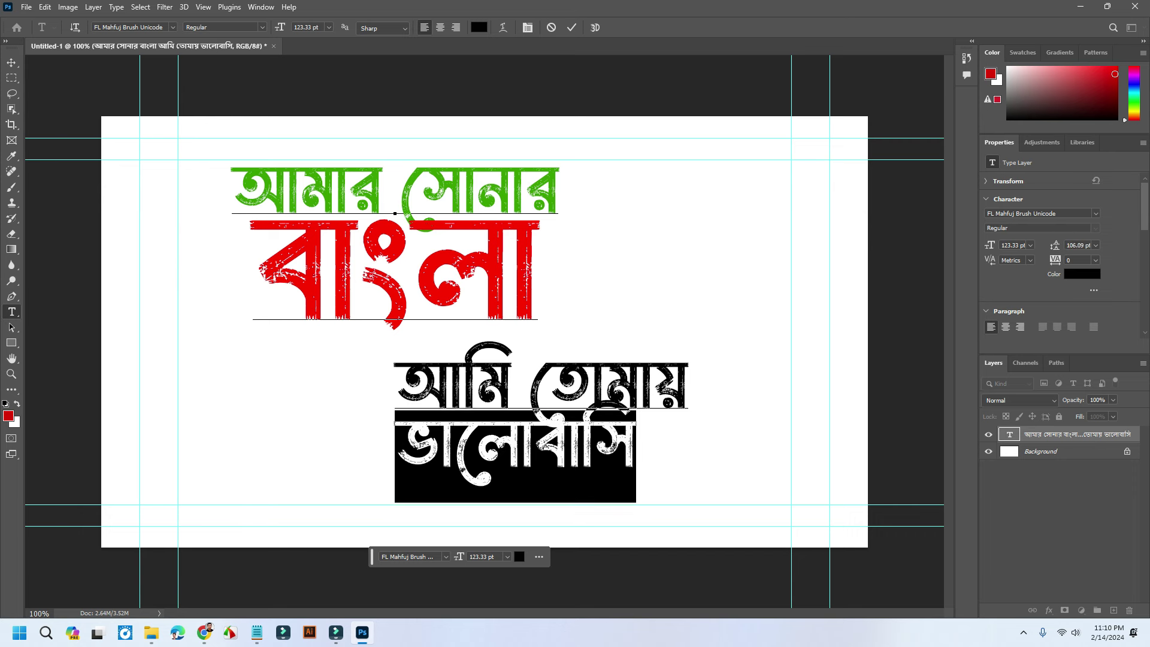
pyautogui.hotkey('alt', 'Down')
pyautogui.hotkey('alt', 'Down')
pyautogui.hotkey('alt', 'Down')
pyautogui.hotkey('alt', 'Down')
pyautogui.hotkey('alt', 'Down')
pyautogui.hotkey('alt', 'Down')
pyautogui.hotkey('alt', 'Up')
pyautogui.hotkey('alt', 'Up')
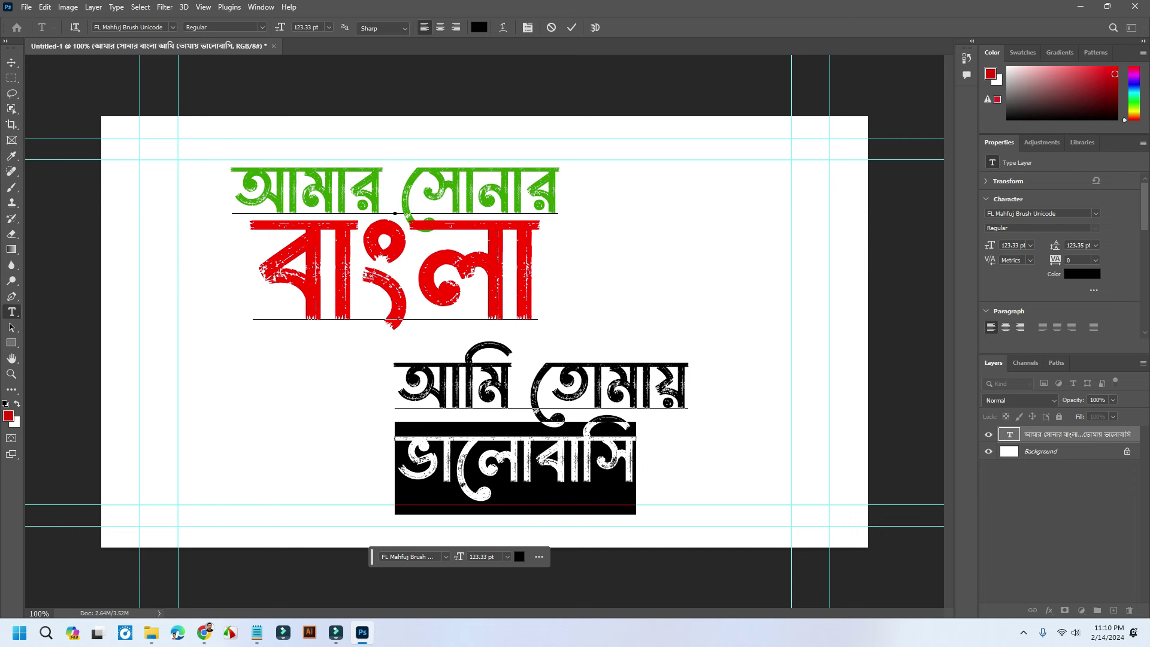
# - Finish the ভালোবাসি line with dots and a comma, then commit the text
pyautogui.press('Left')
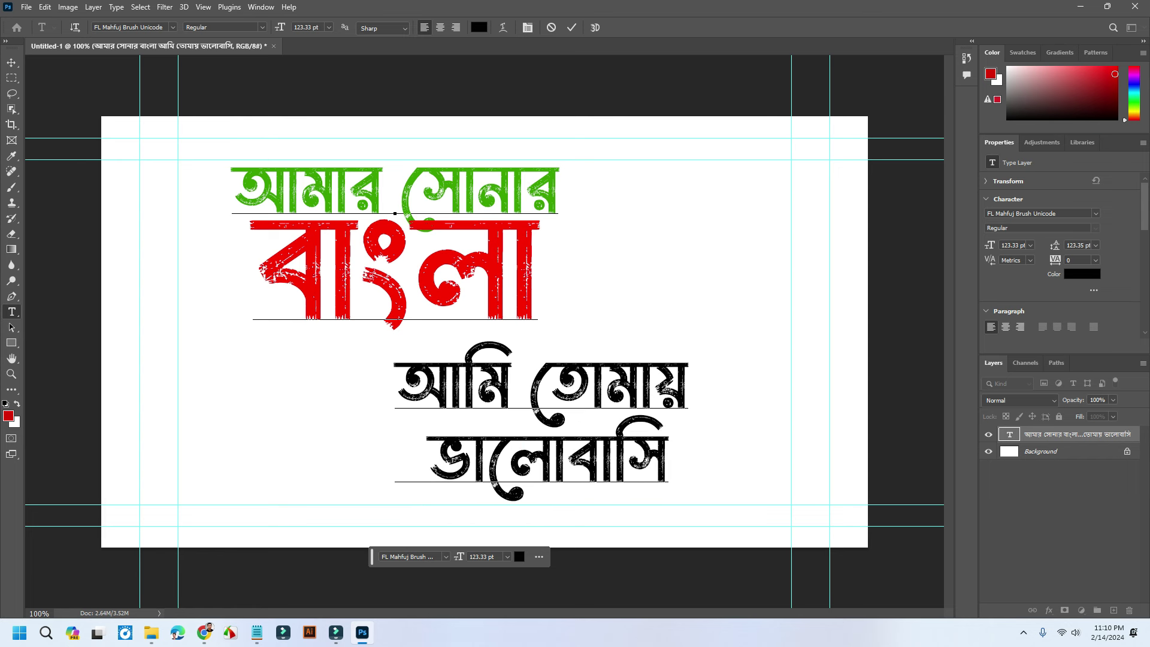
pyautogui.write('...')
pyautogui.press('BackSpace')
pyautogui.write(',')
pyautogui.click(11, 63)
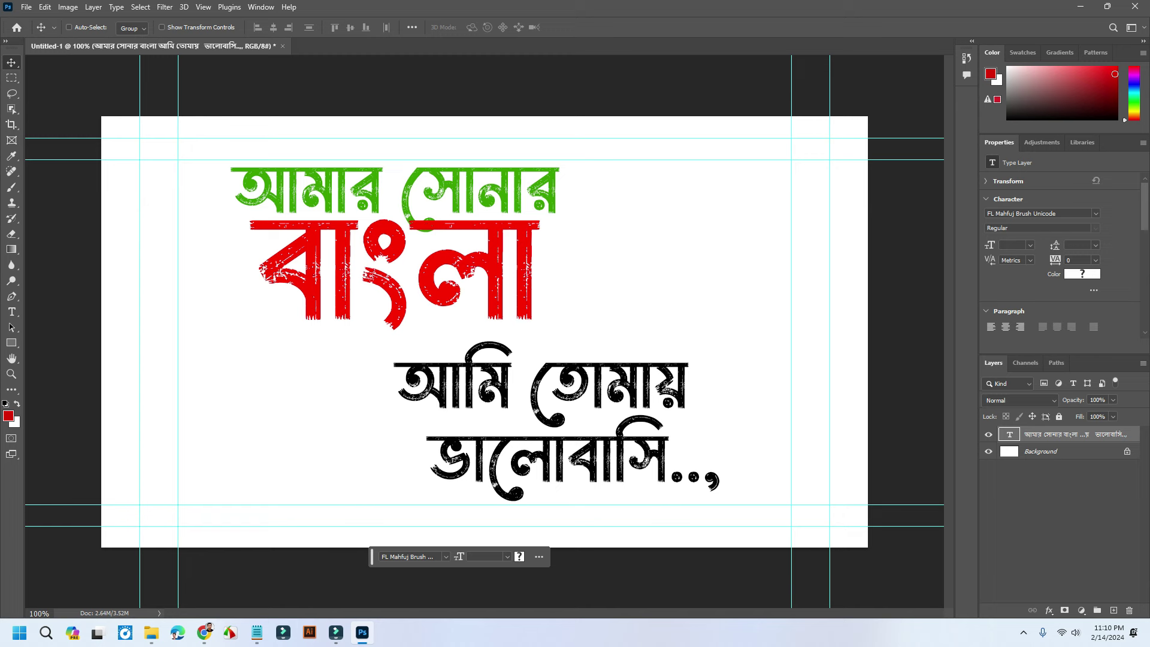
# - Delete the আমার সোনার line from the combined text layer
pyautogui.press('t')
pyautogui.click(475, 198)
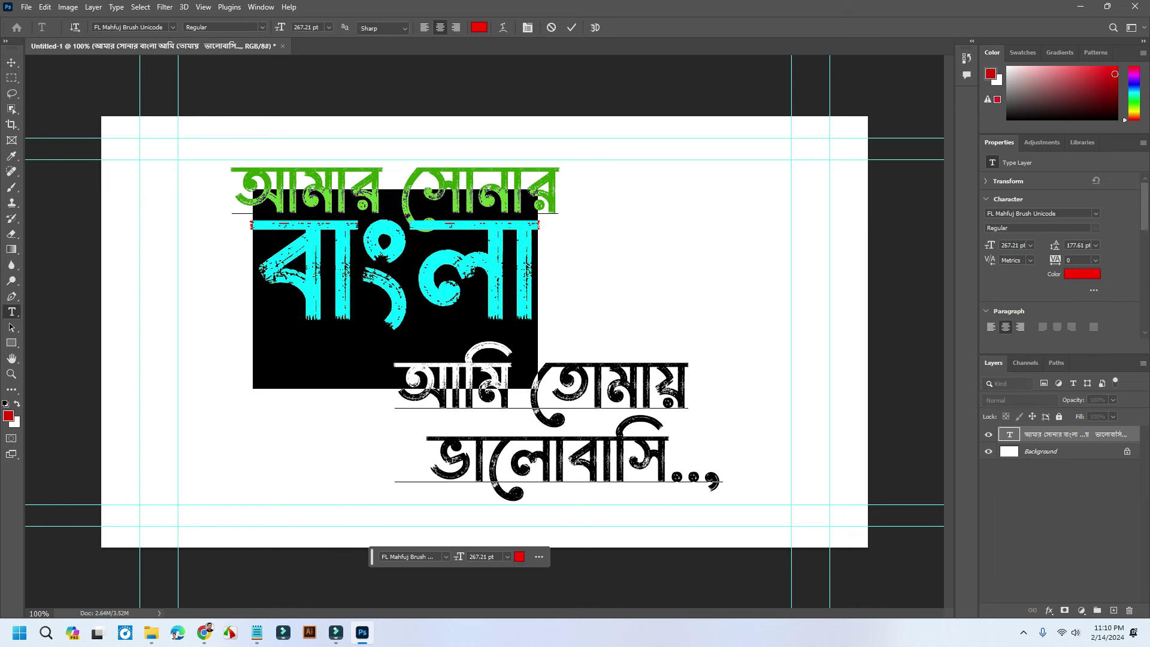
pyautogui.tripleClick(475, 198)
pyautogui.hotkey('ctrl', 'c')
pyautogui.press('BackSpace')
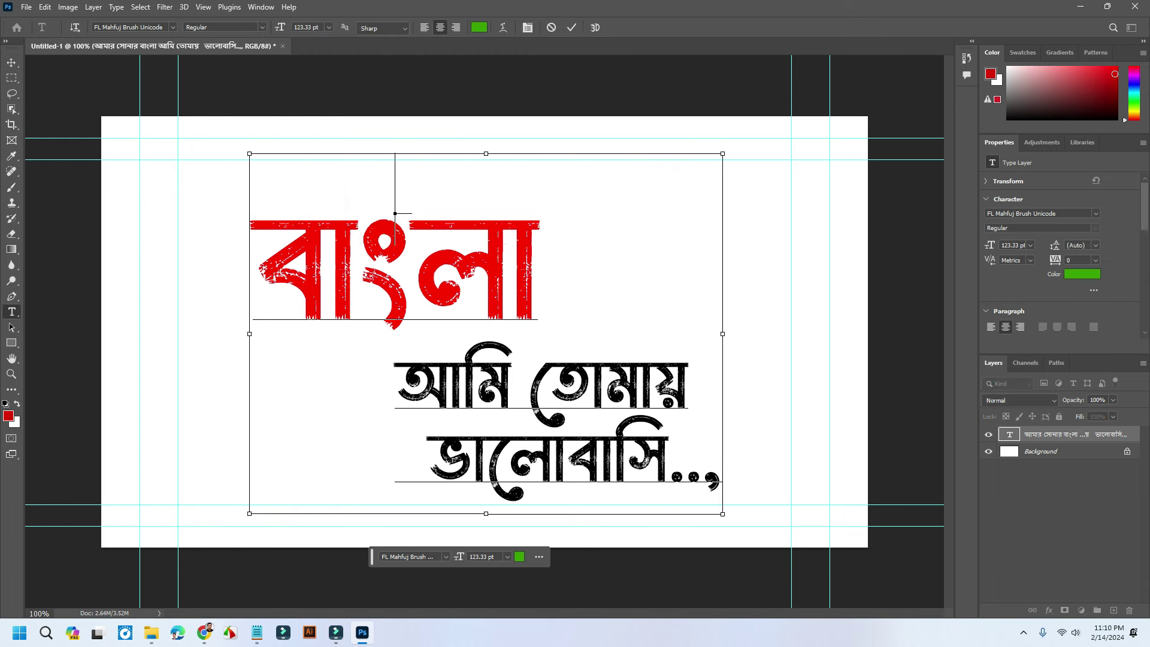
pyautogui.hotkey('ctrl', 'Return')
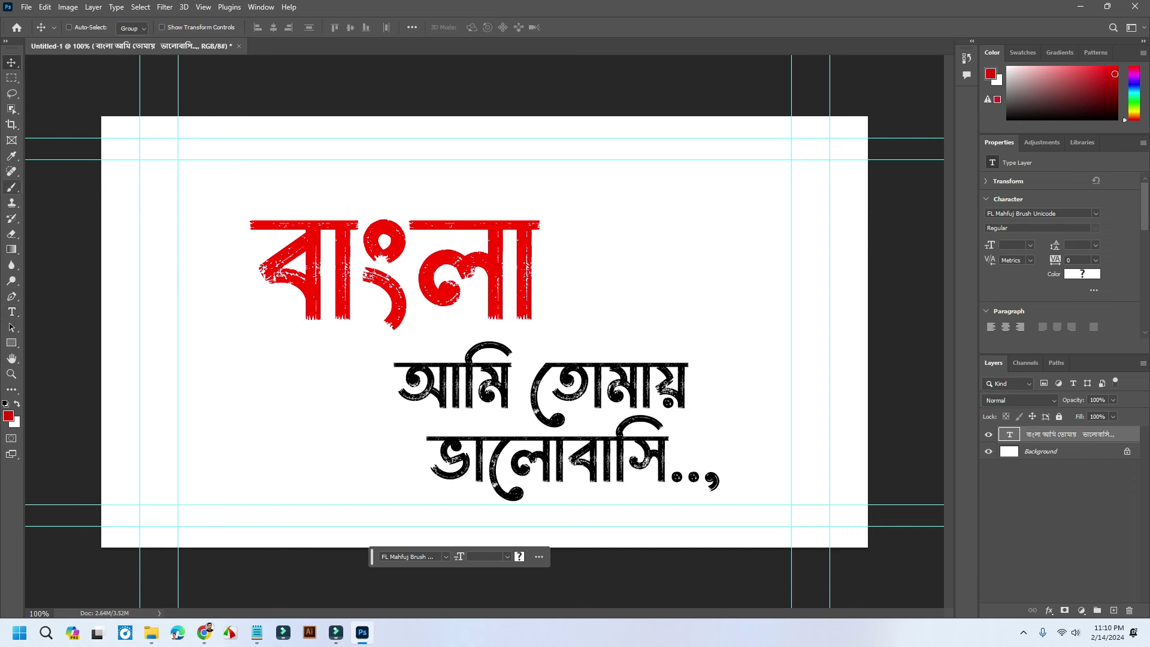
# - Paste আমার সোনার as a new green text layer, enlarged to 134.78 pt above বাংলা
pyautogui.click(638, 187)
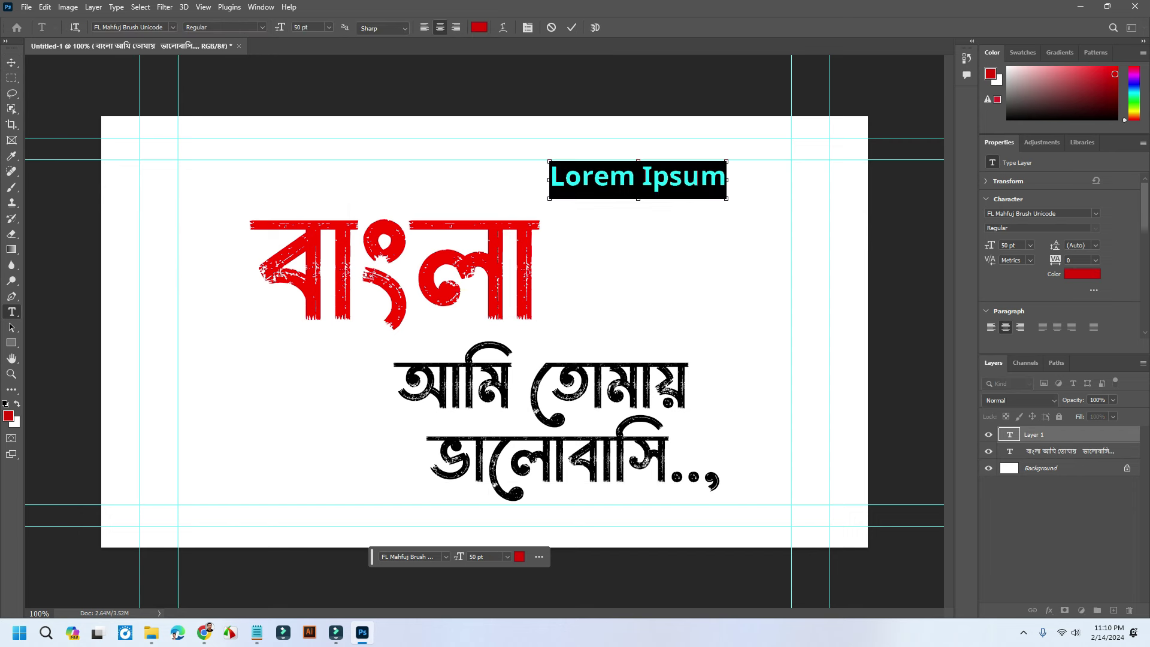
pyautogui.hotkey('ctrl', 'v')
pyautogui.hotkey('ctrl', 'Return')
pyautogui.moveTo(638, 186)
pyautogui.mouseDown()
pyautogui.moveTo(312, 206)
pyautogui.moveTo(597, 276)
pyautogui.mouseUp()
pyautogui.hotkey('ctrl', 't')
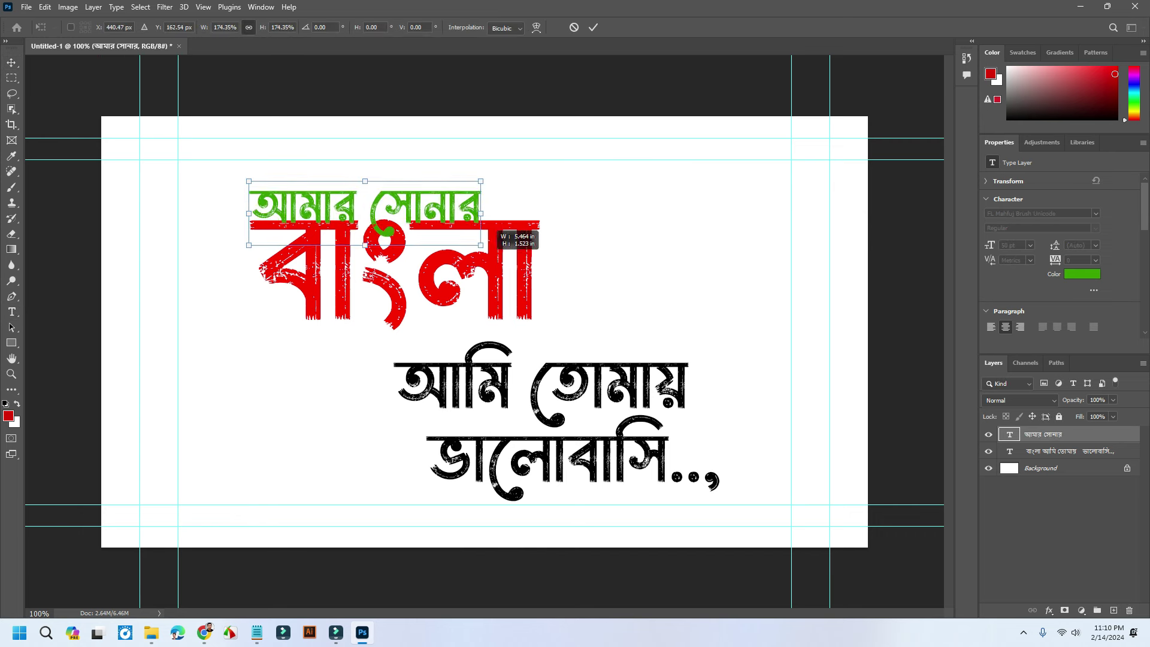
pyautogui.moveTo(495, 202); pyautogui.dragTo(482, 181)
pyautogui.moveTo(584, 247); pyautogui.dragTo(596, 251)
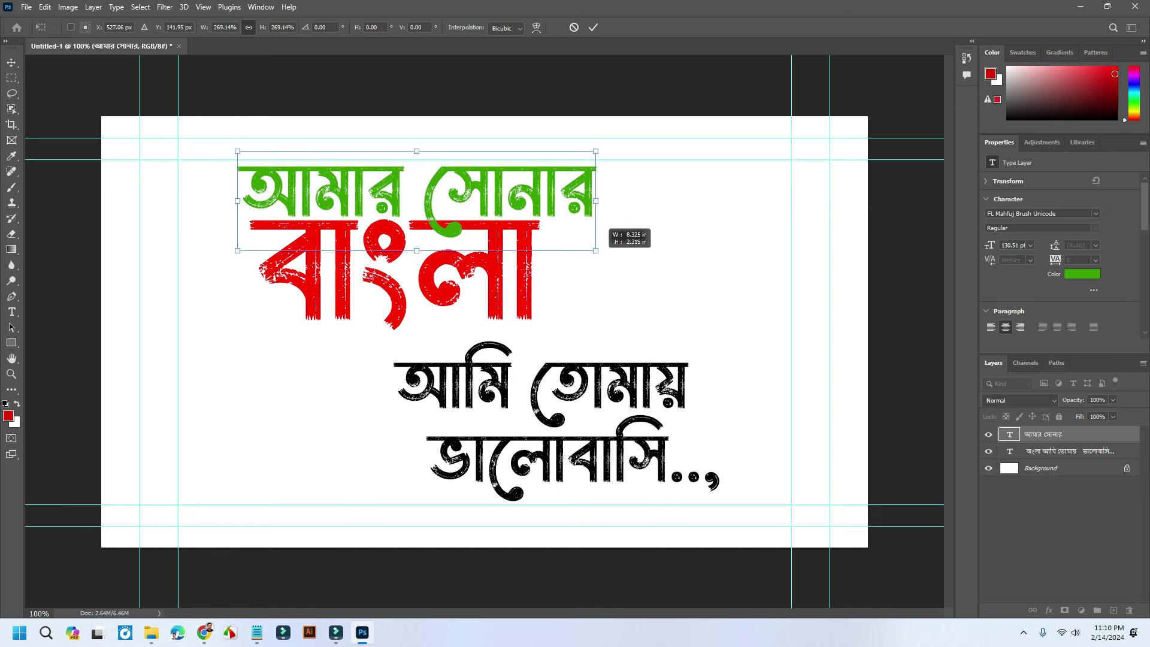
pyautogui.moveTo(505, 183); pyautogui.dragTo(508, 183)
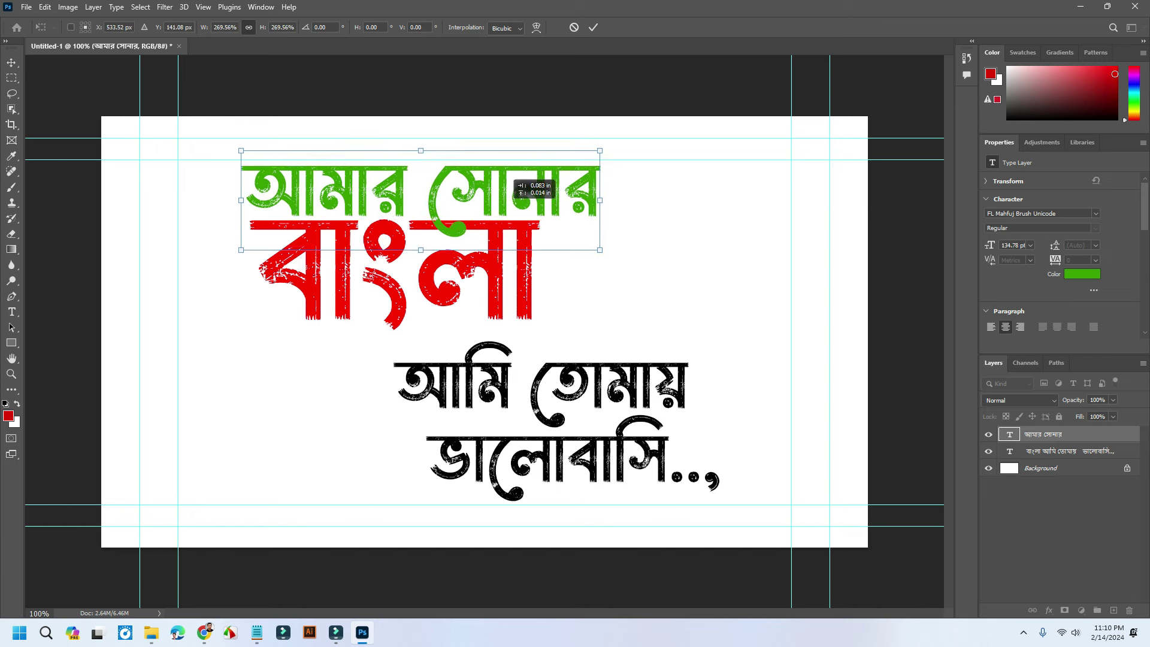
pyautogui.press('Return')
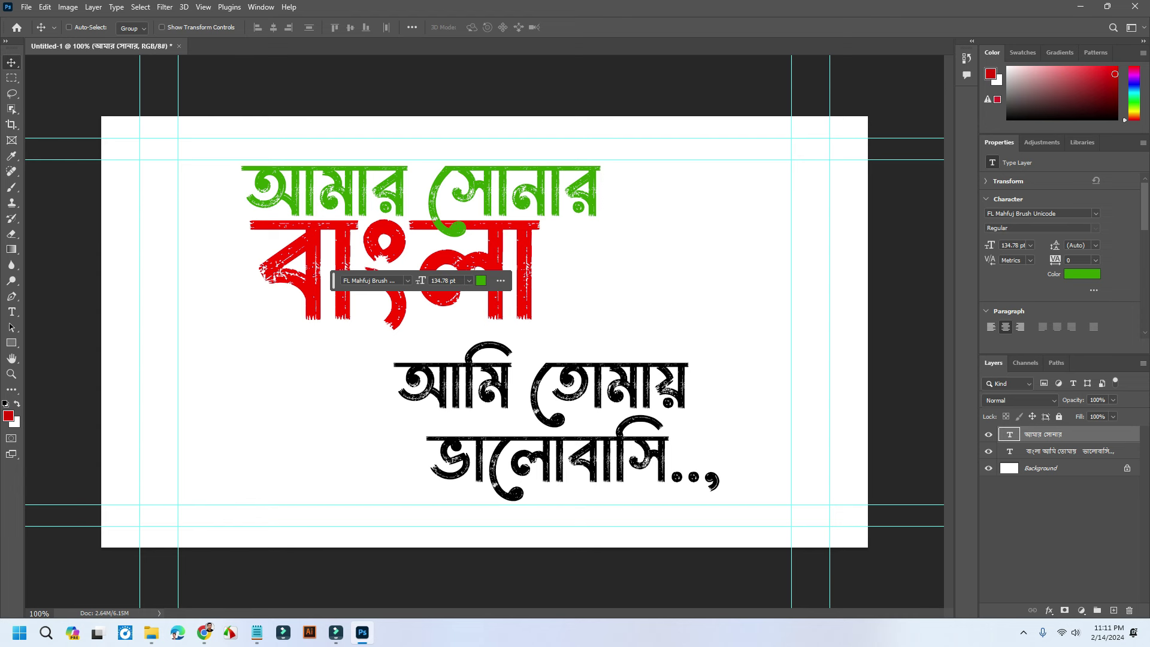
# - Delete the black two-line phrase from the বাংলা layer
pyautogui.press('t')
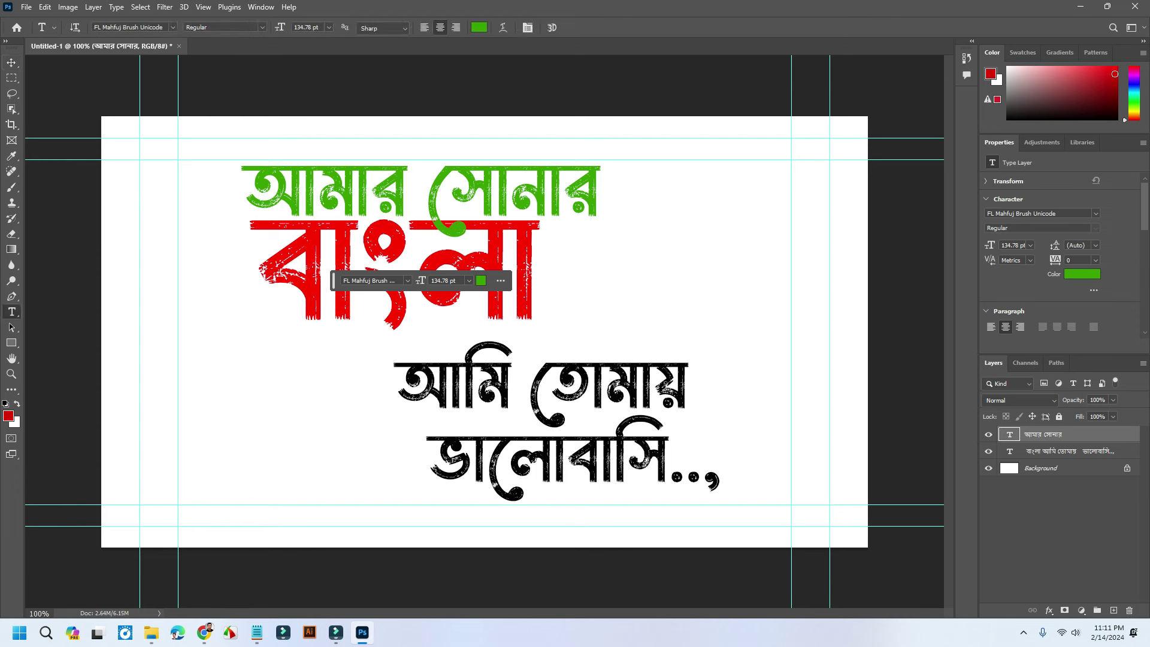
pyautogui.moveTo(393, 354); pyautogui.dragTo(722, 510)
pyautogui.press('BackSpace')
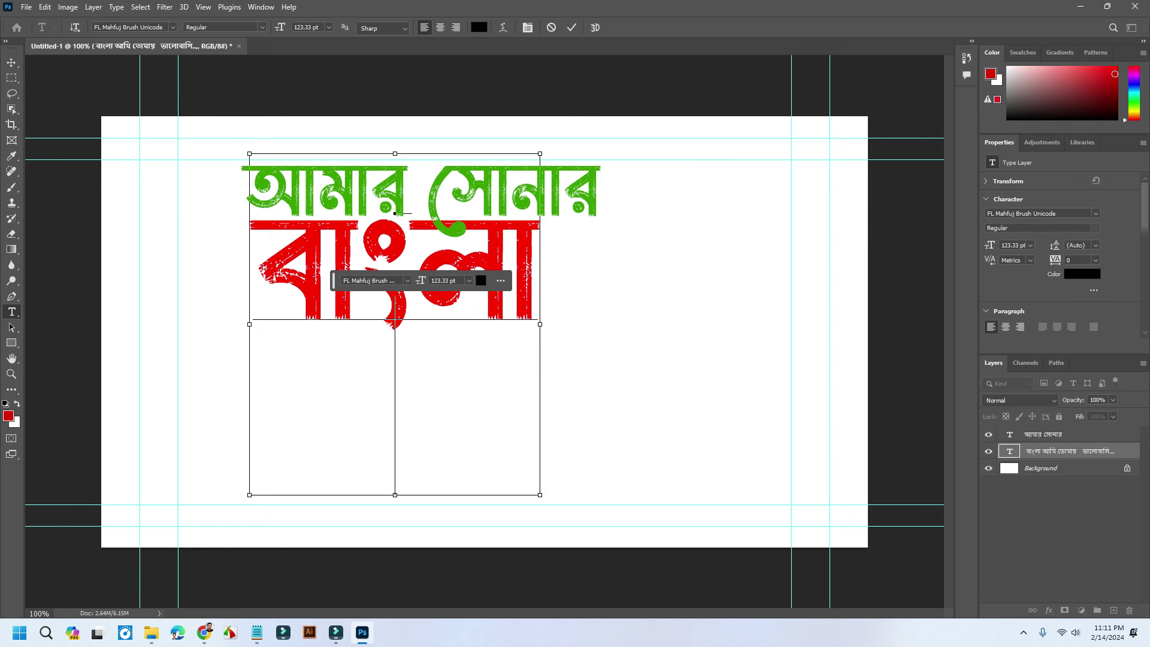
pyautogui.hotkey('ctrl', 'Return')
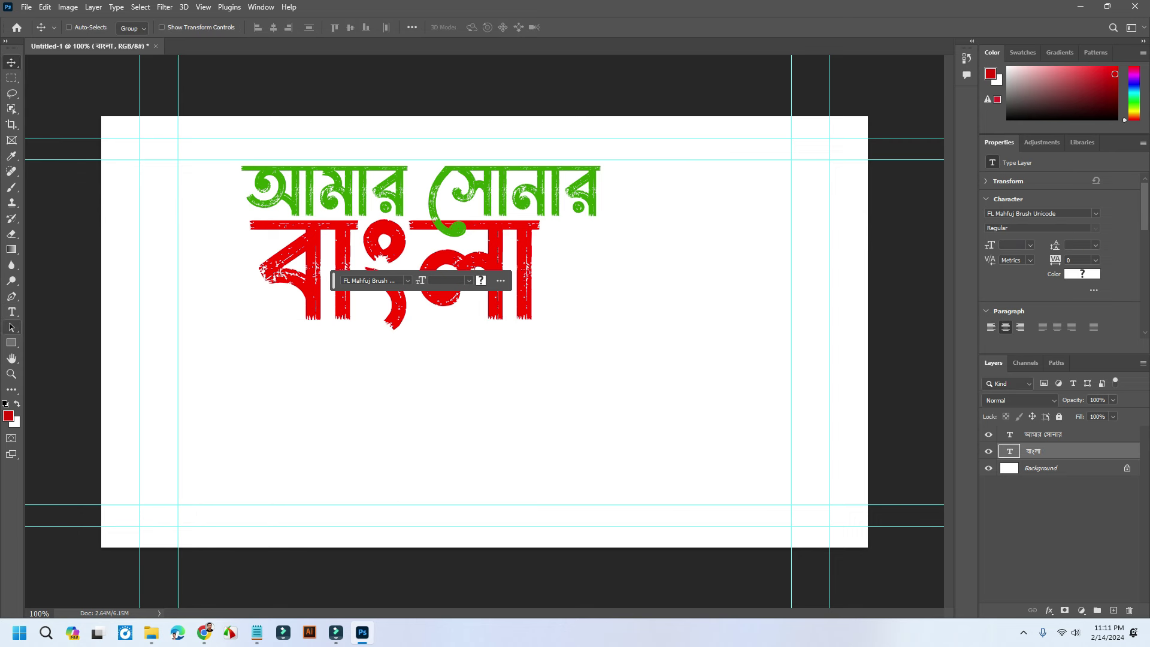
# - Paste the phrase as a new text layer beneath বাংলা, enlarged to 138.95 pt
pyautogui.click(579, 413)
pyautogui.hotkey('ctrl', 'v')
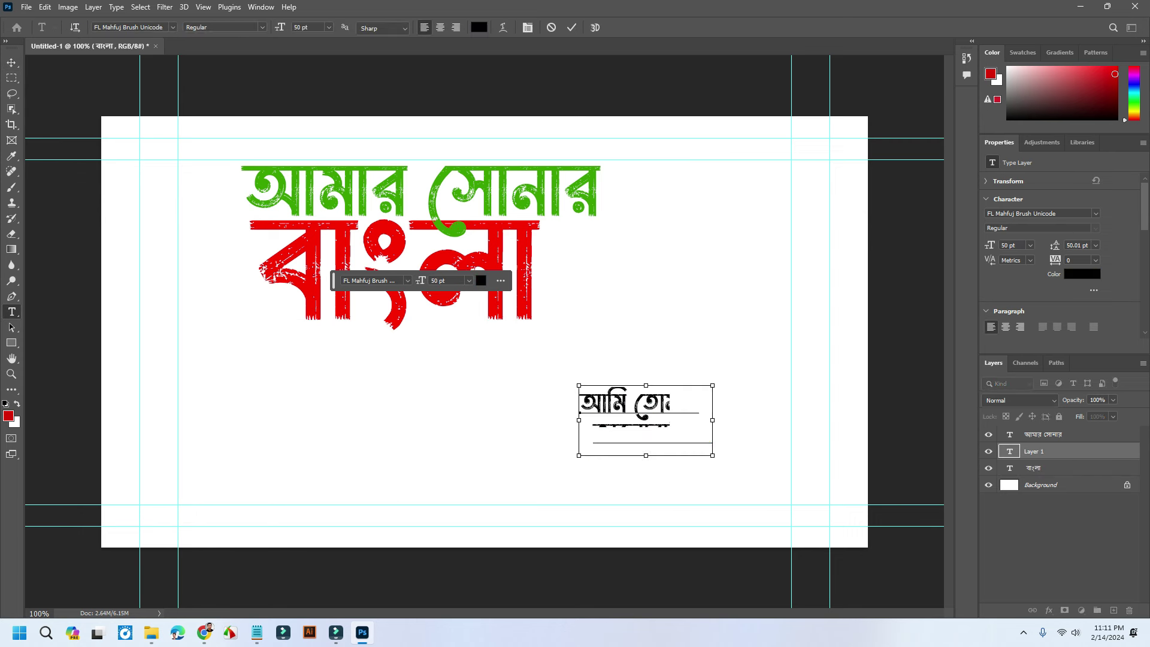
pyautogui.hotkey('ctrl', 'Return')
pyautogui.press('v')
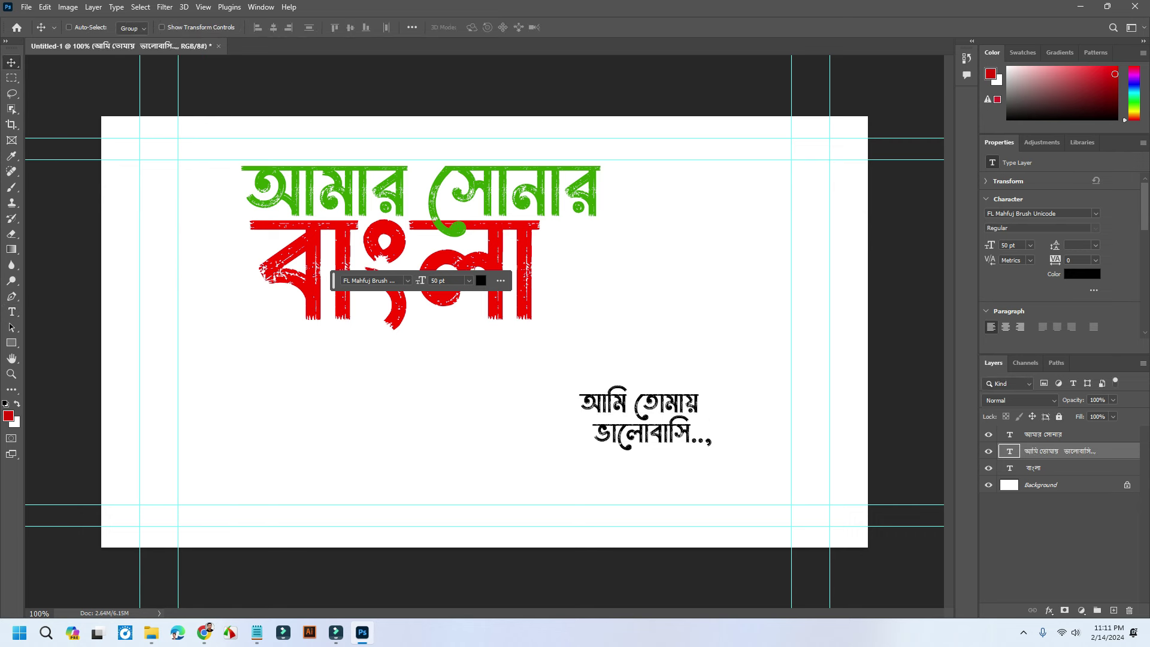
pyautogui.moveTo(644, 420); pyautogui.dragTo(328, 362)
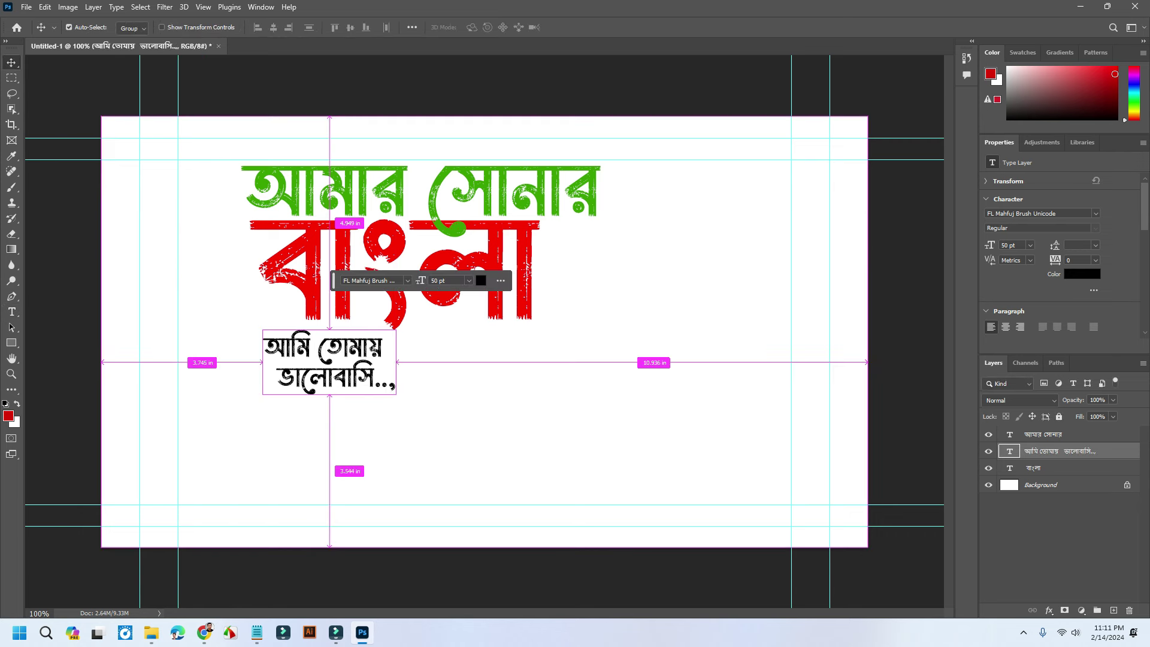
pyautogui.hotkey('ctrl', 't')
pyautogui.moveTo(395, 399); pyautogui.dragTo(614, 514)
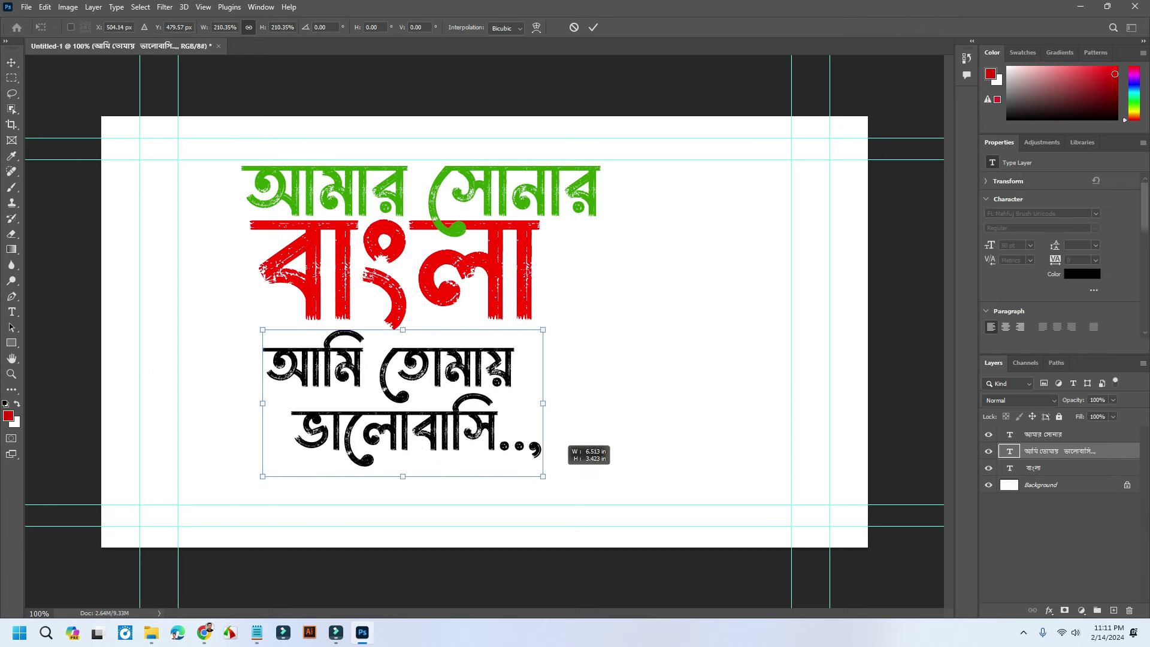
pyautogui.moveTo(472, 410); pyautogui.dragTo(471, 406)
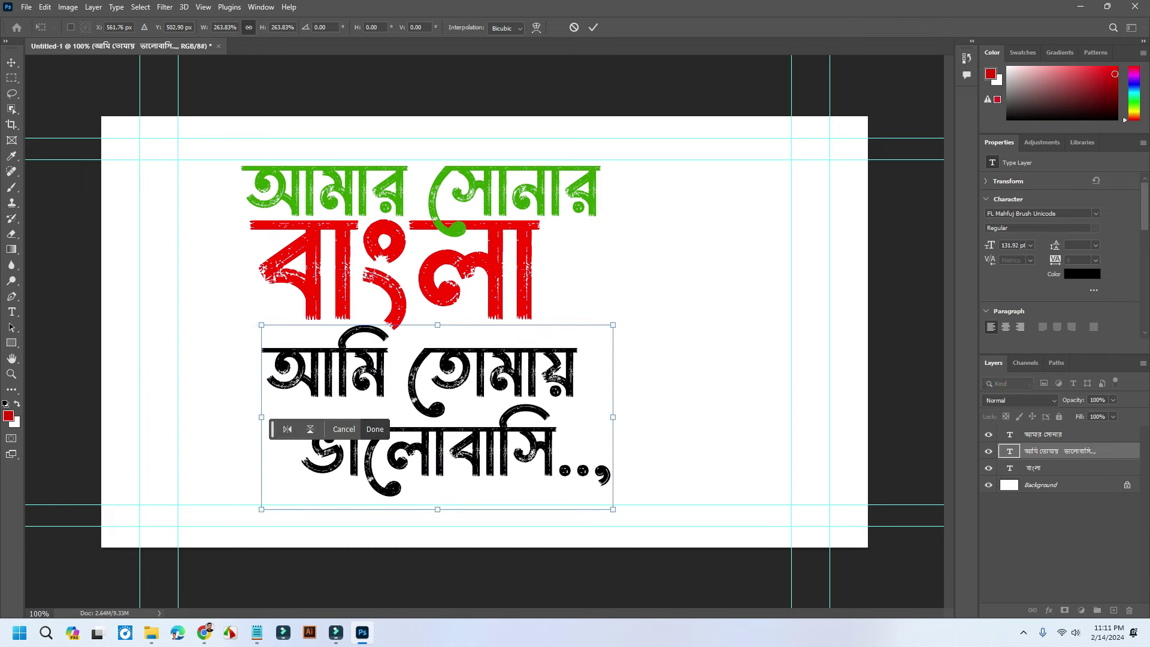
pyautogui.moveTo(613, 325); pyautogui.dragTo(632, 313)
pyautogui.moveTo(504, 346); pyautogui.dragTo(500, 352)
pyautogui.press('Return')
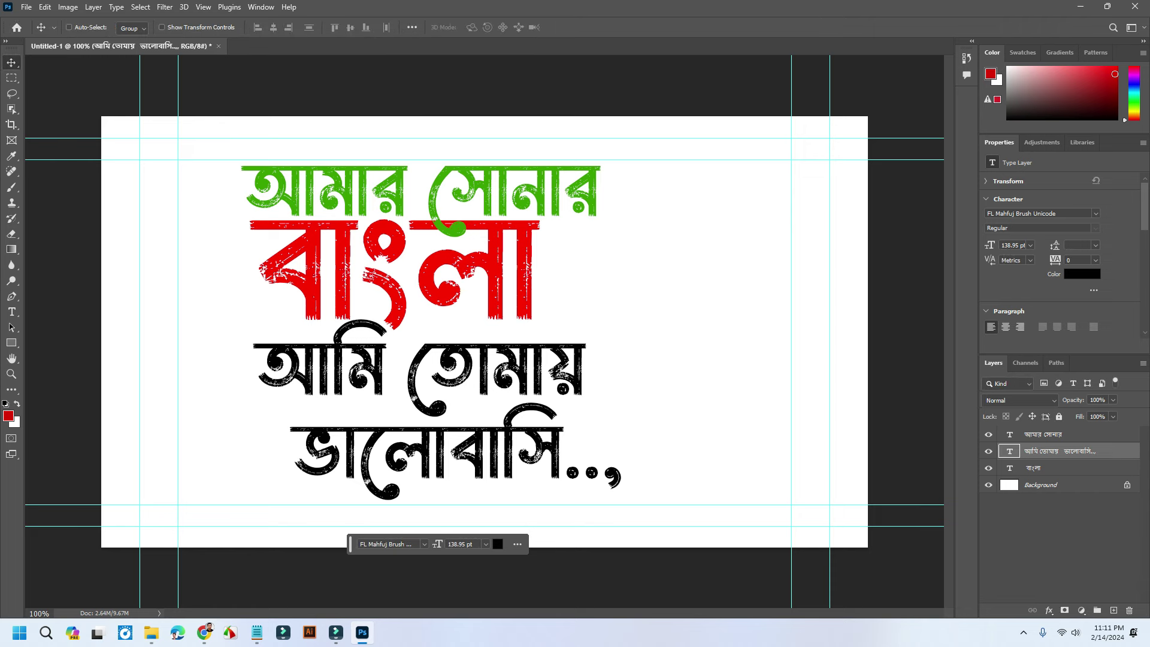
# - Select all three text layers, shift them left and scale them together to about 109%
pyautogui.scroll(-2, 483, 327)
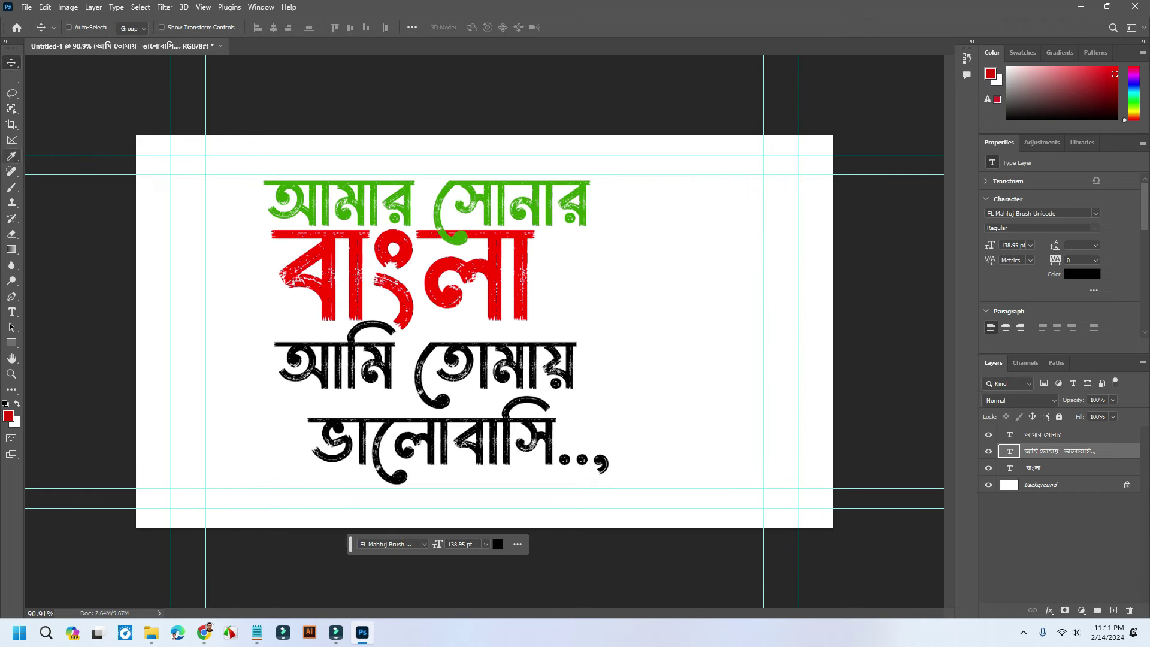
pyautogui.keyDown('shift'); pyautogui.click(1033, 468); pyautogui.keyUp('shift')
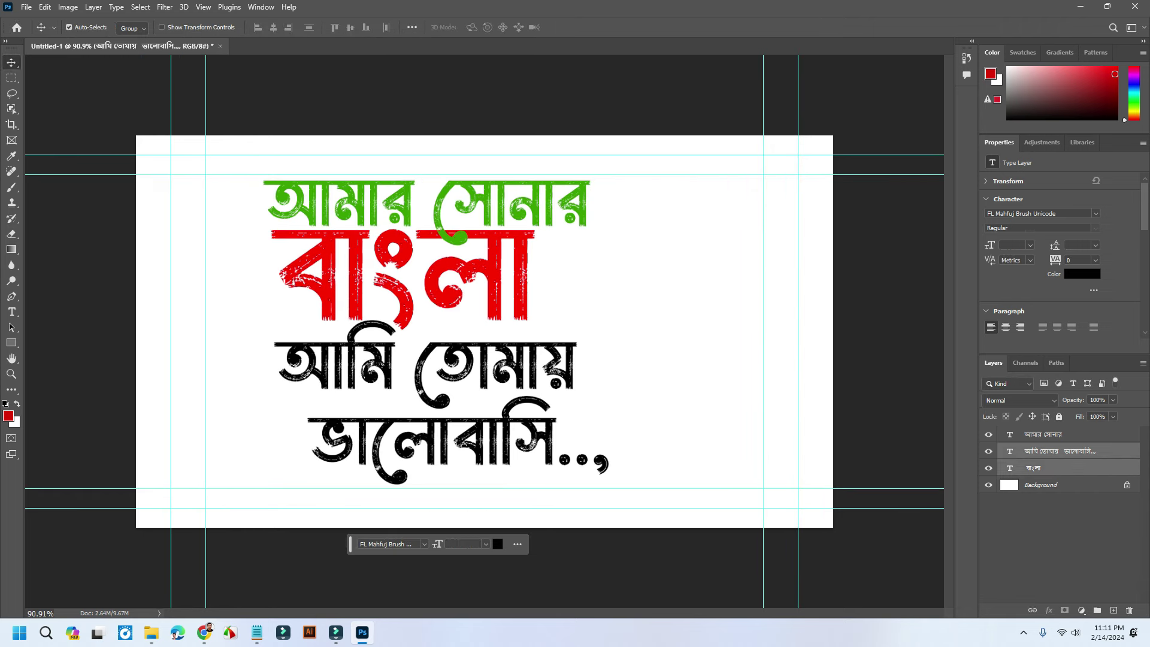
pyautogui.keyDown('shift'); pyautogui.click(1043, 434); pyautogui.keyUp('shift')
pyautogui.moveTo(629, 329); pyautogui.dragTo(572, 327)
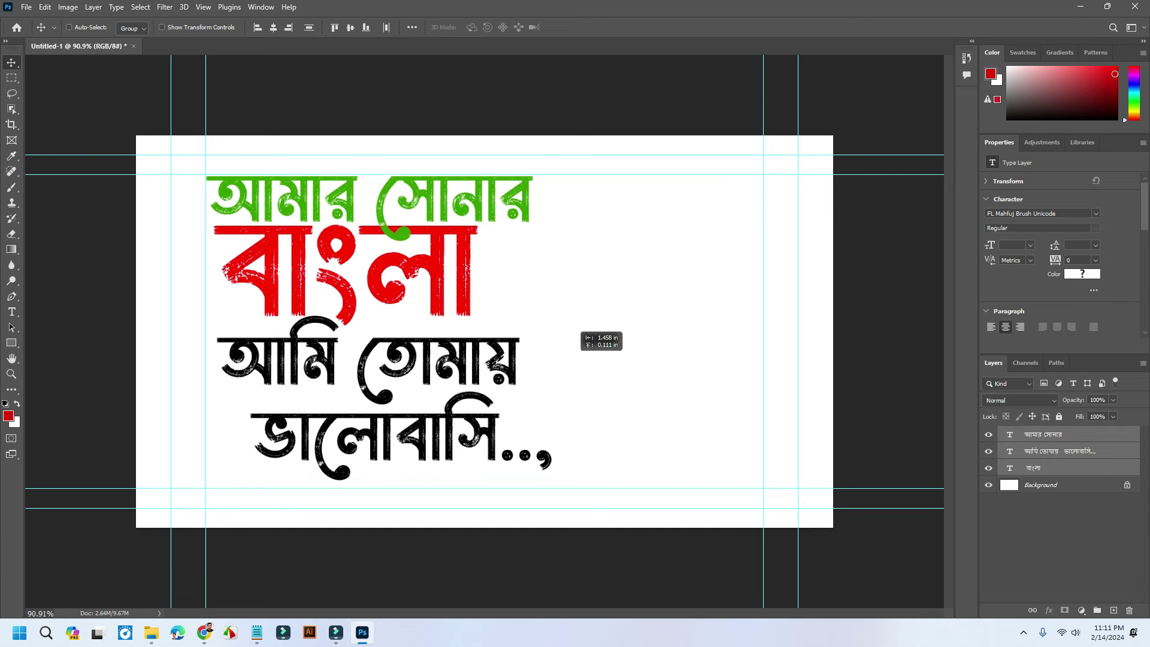
pyautogui.hotkey('ctrl', 't')
pyautogui.moveTo(551, 480); pyautogui.dragTo(581, 506)
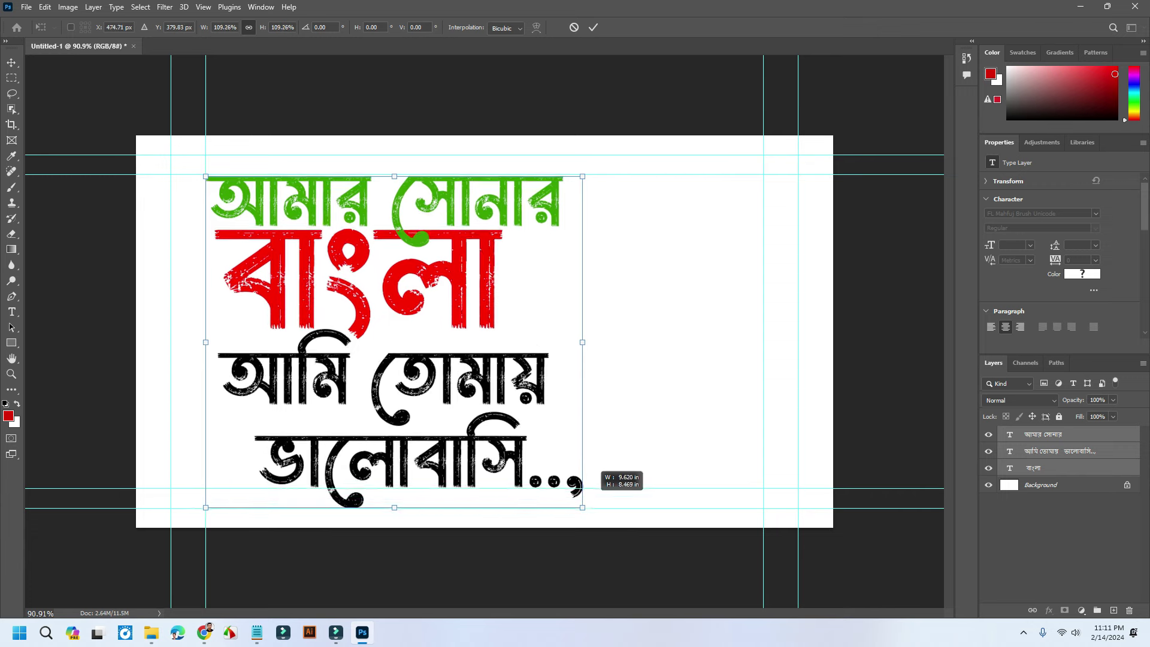
pyautogui.moveTo(518, 338)
pyautogui.mouseDown()
pyautogui.moveTo(480, 337)
pyautogui.moveTo(491, 337)
pyautogui.mouseUp()
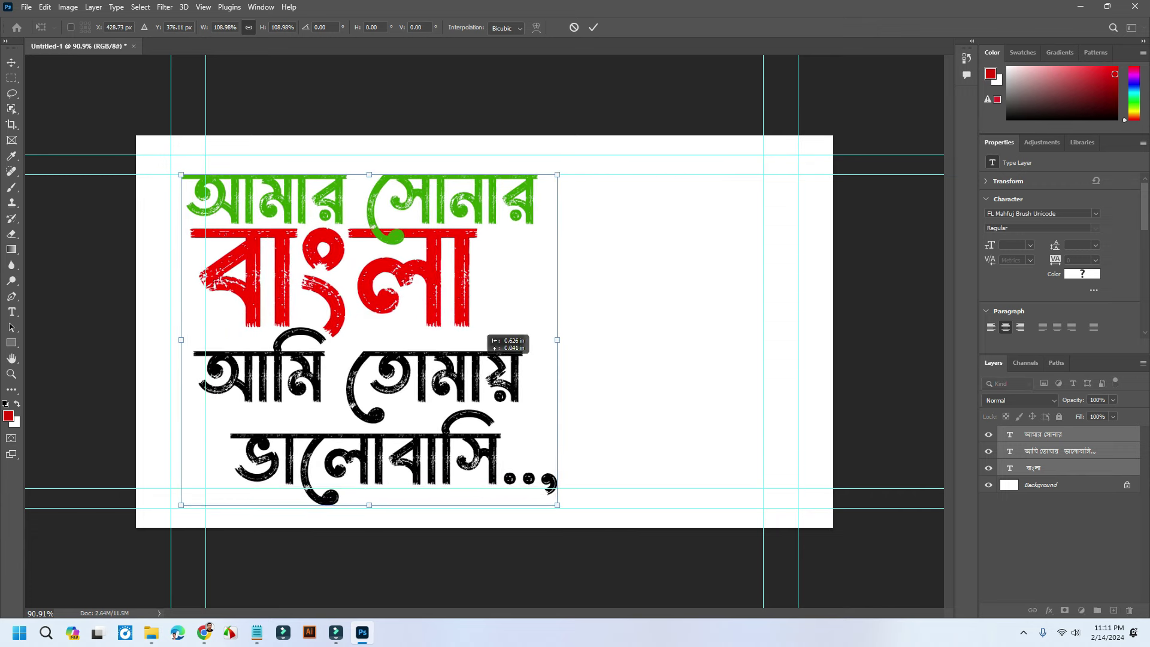
pyautogui.moveTo(423, 254); pyautogui.dragTo(434, 254)
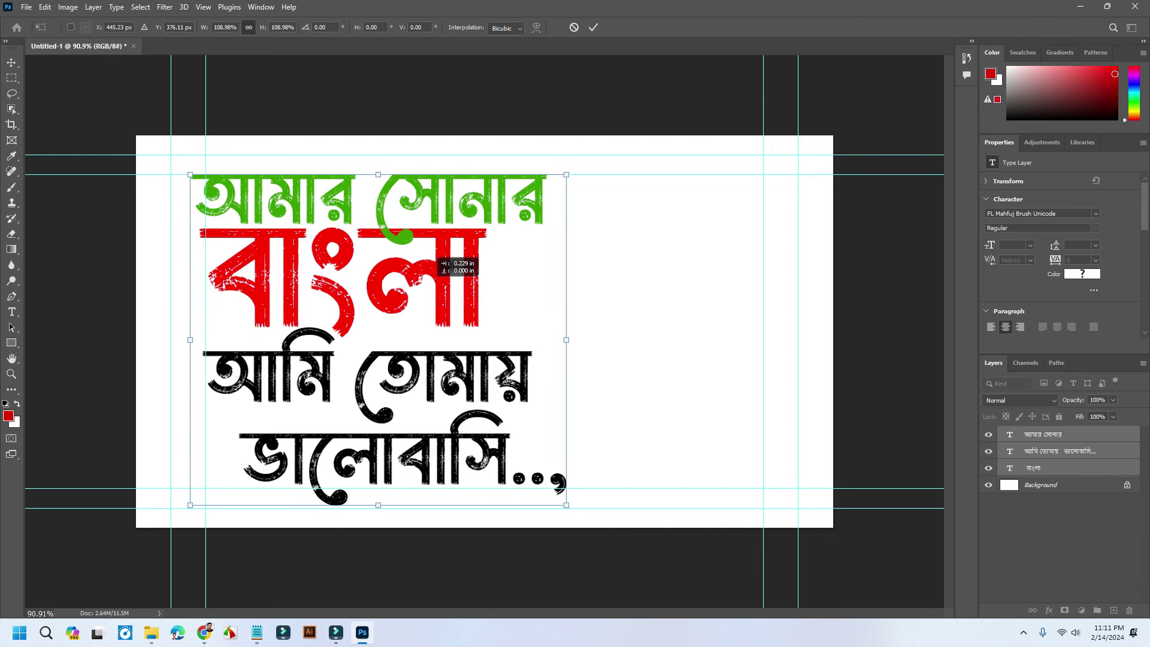
pyautogui.press('Return')
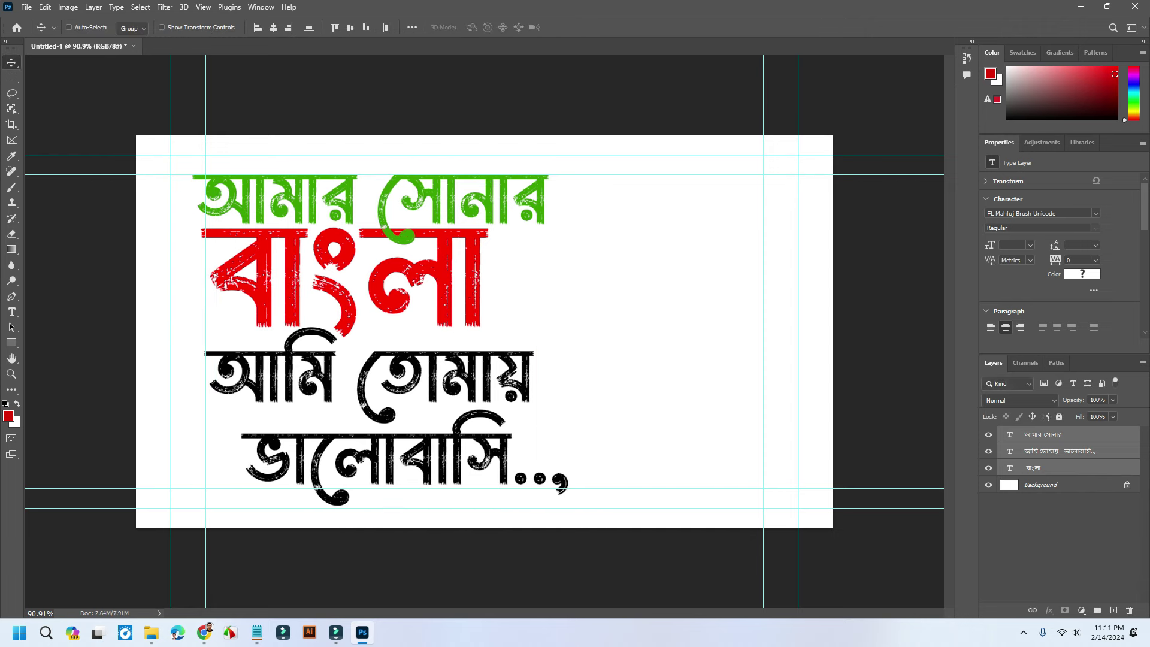
pyautogui.hotkey('ctrl', '-')
pyautogui.scroll(2, 485, 333)
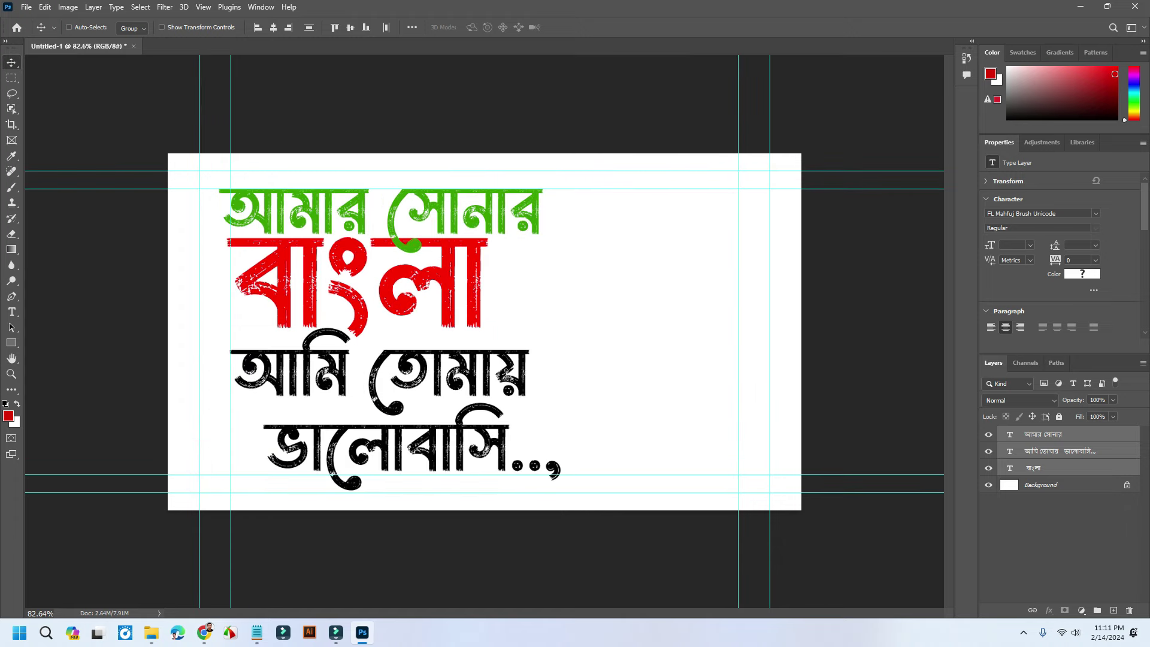
pyautogui.click(1023, 633)
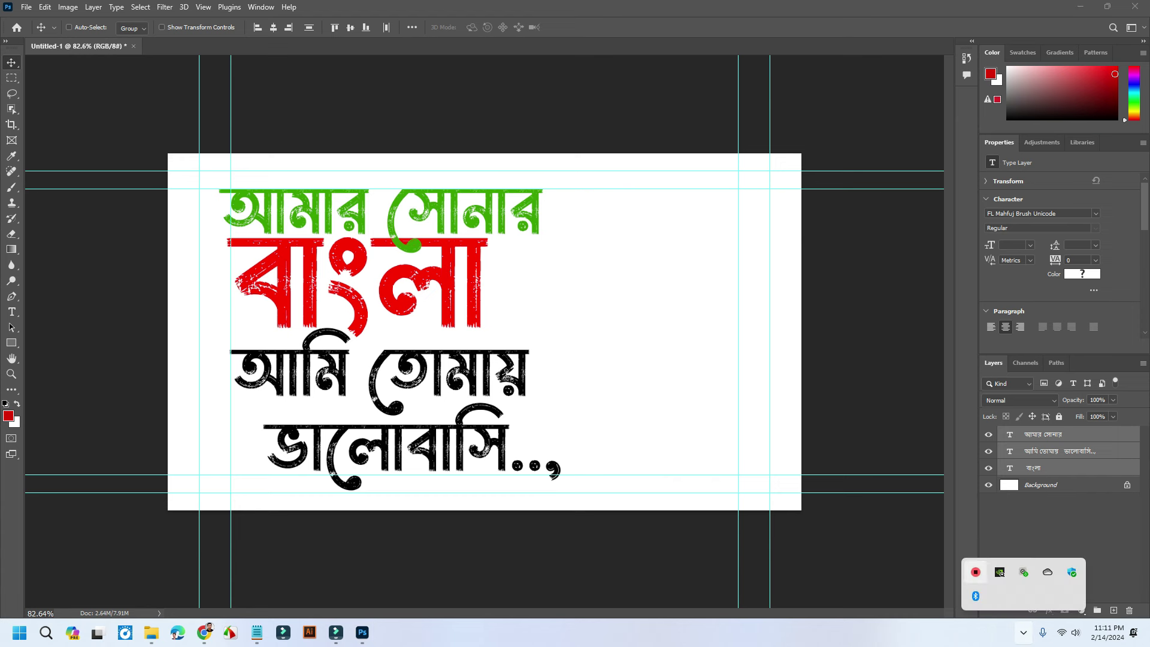
pyautogui.rightClick(975, 572)
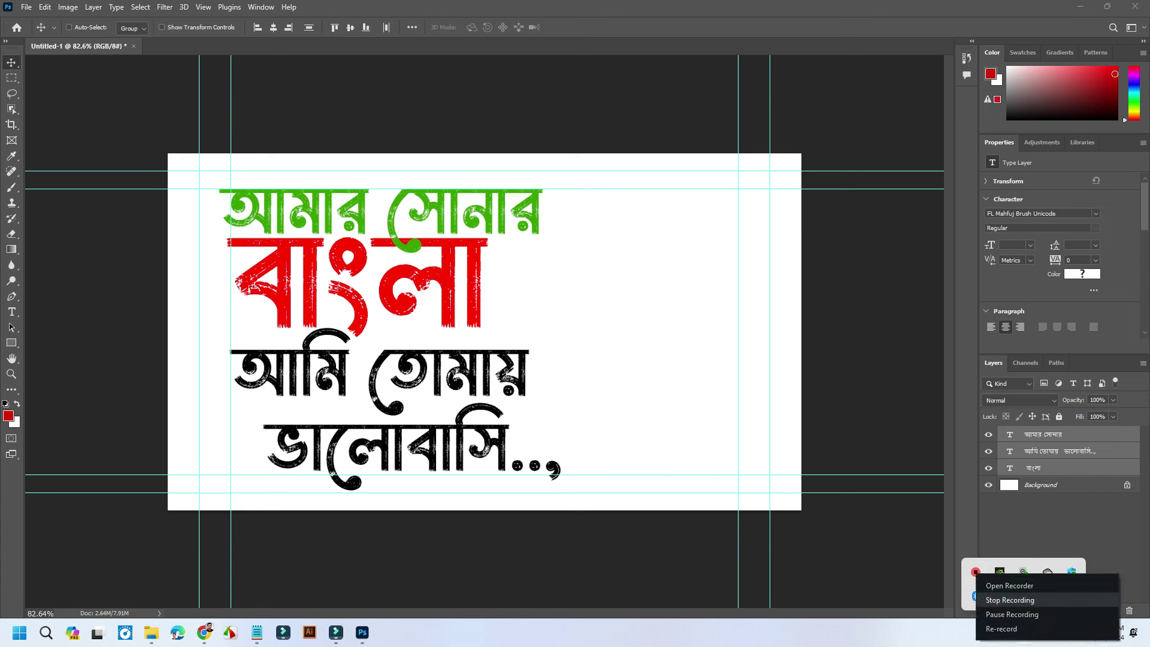